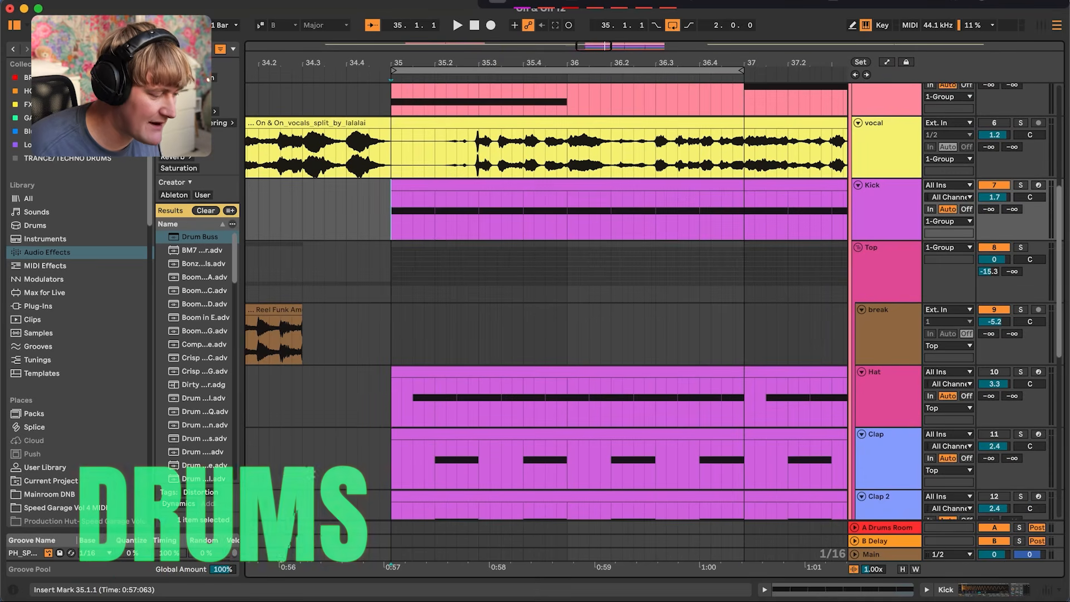
Play the loop from bar 35 and inspect the Kick track's devices and the notes of its MIDI clip.
key(space)
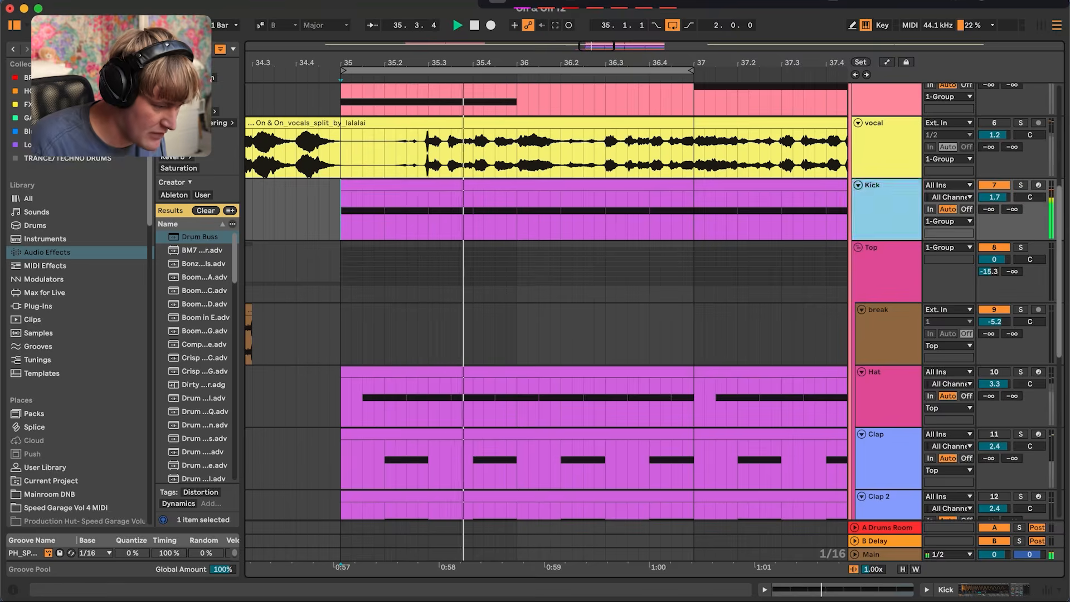
double_click(889, 201)
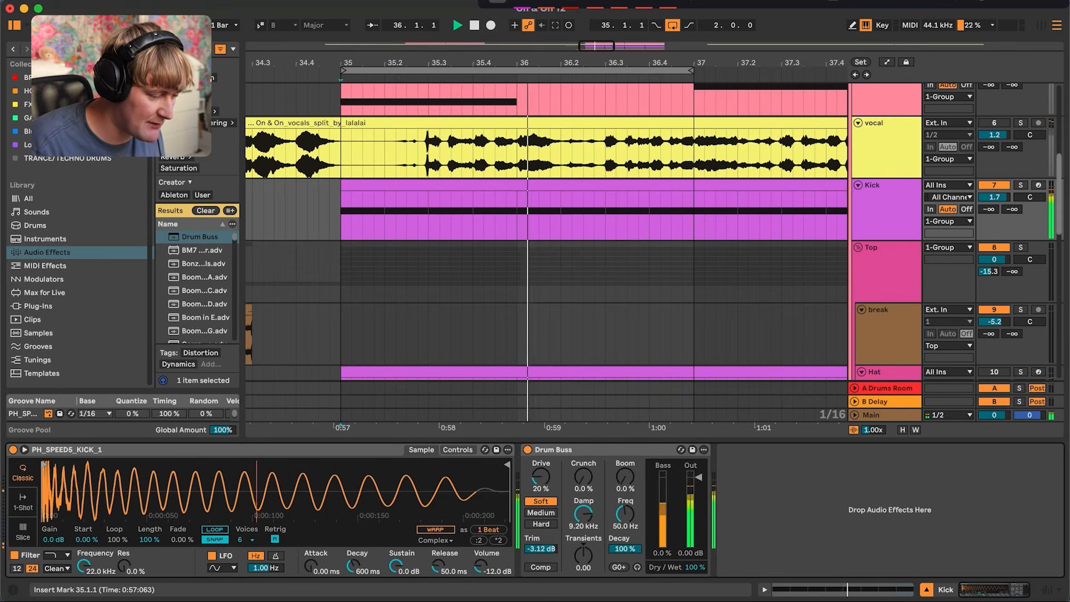
double_click(517, 185)
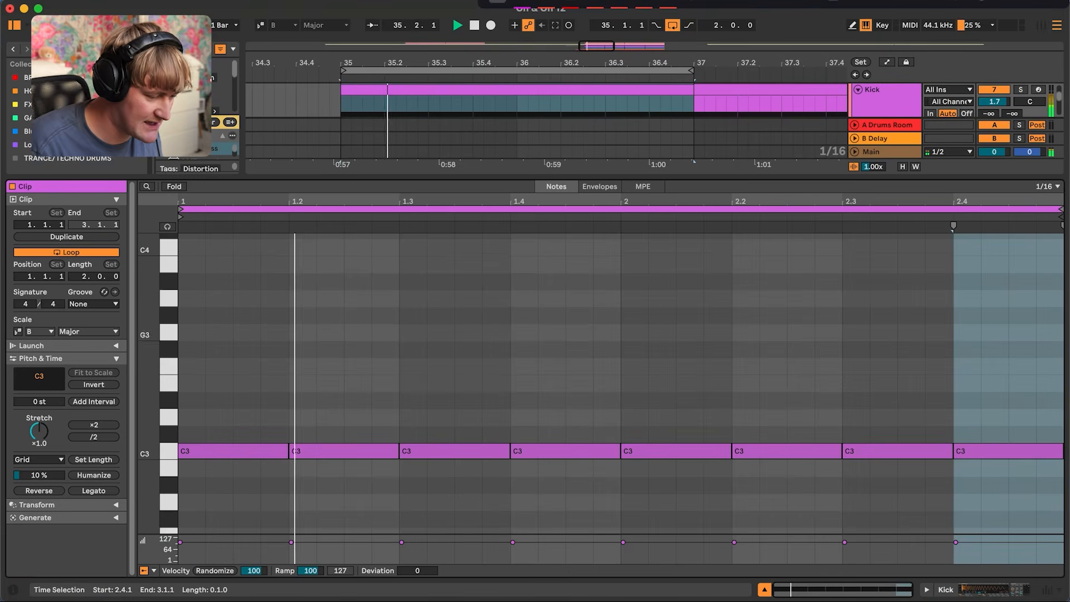
key(super+alt+l)
Activate the Hat track during playback and inspect the offbeat notes in its MIDI clip.
scroll(546, 312, down, 1)
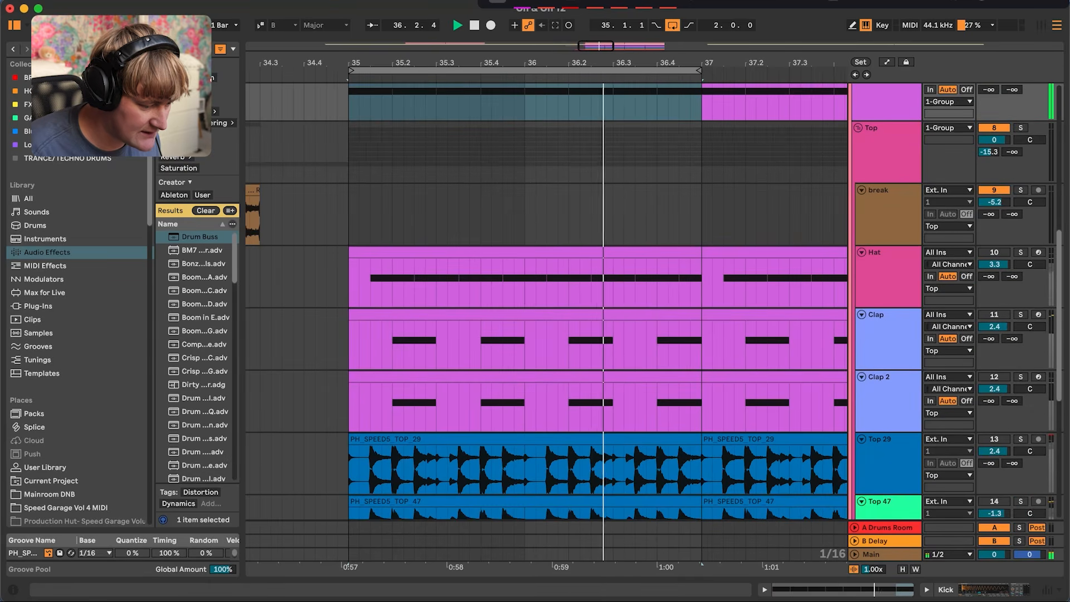
click(994, 252)
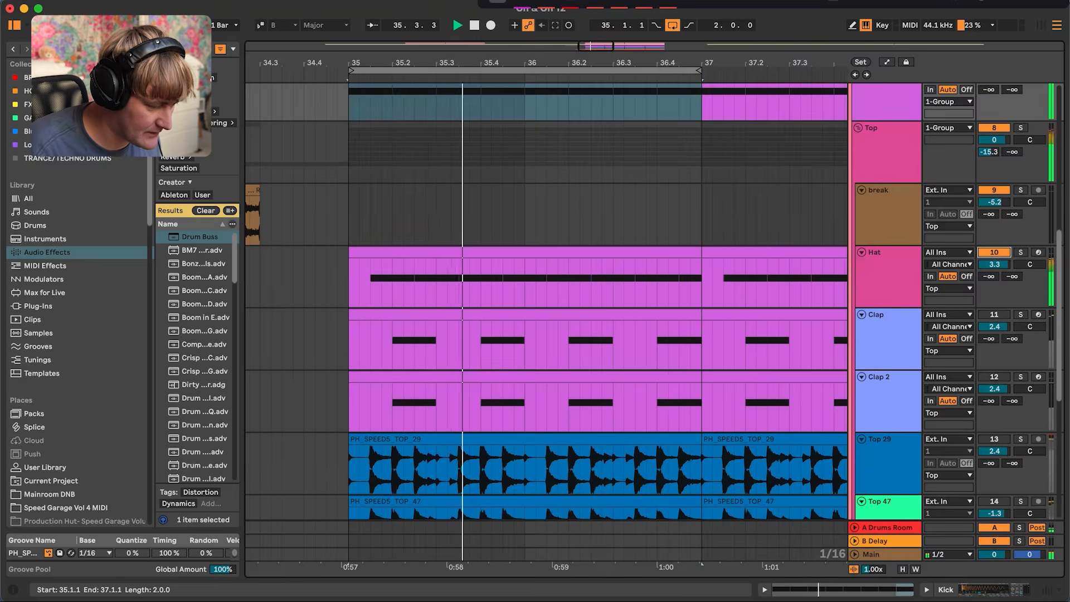
double_click(607, 253)
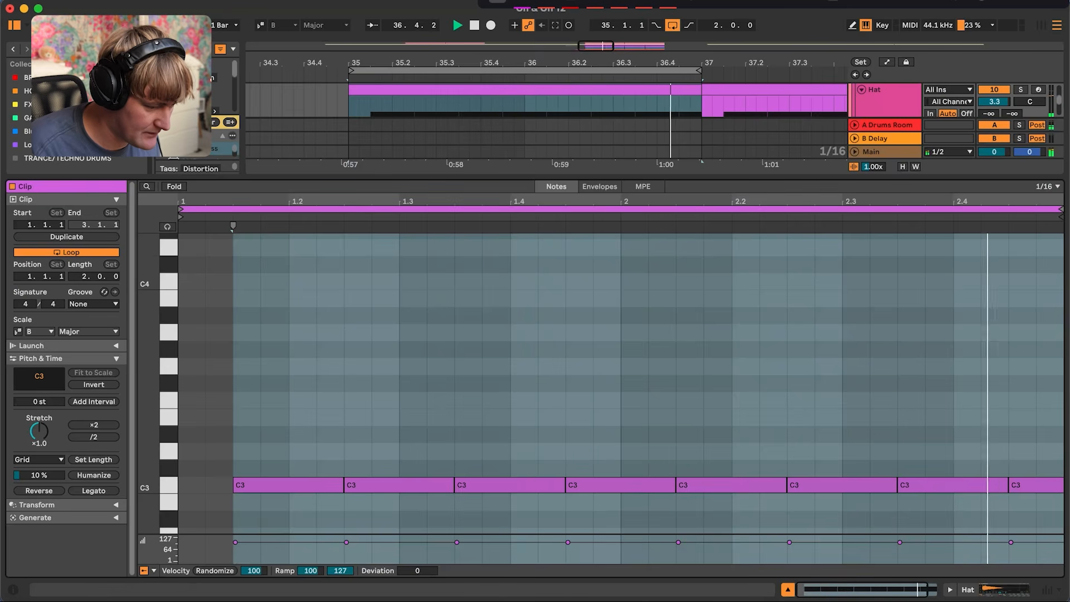
click(524, 90)
key(super+alt+l)
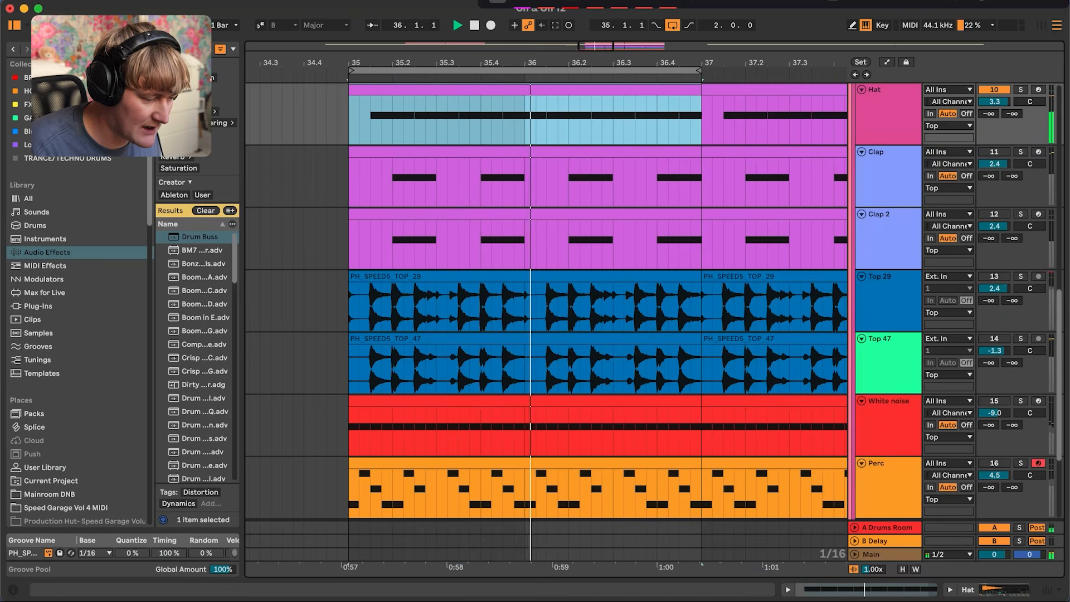
Activate the Clap and Clap 2 tracks and inspect the notes in the Clap 2 clip.
click(994, 151)
click(994, 214)
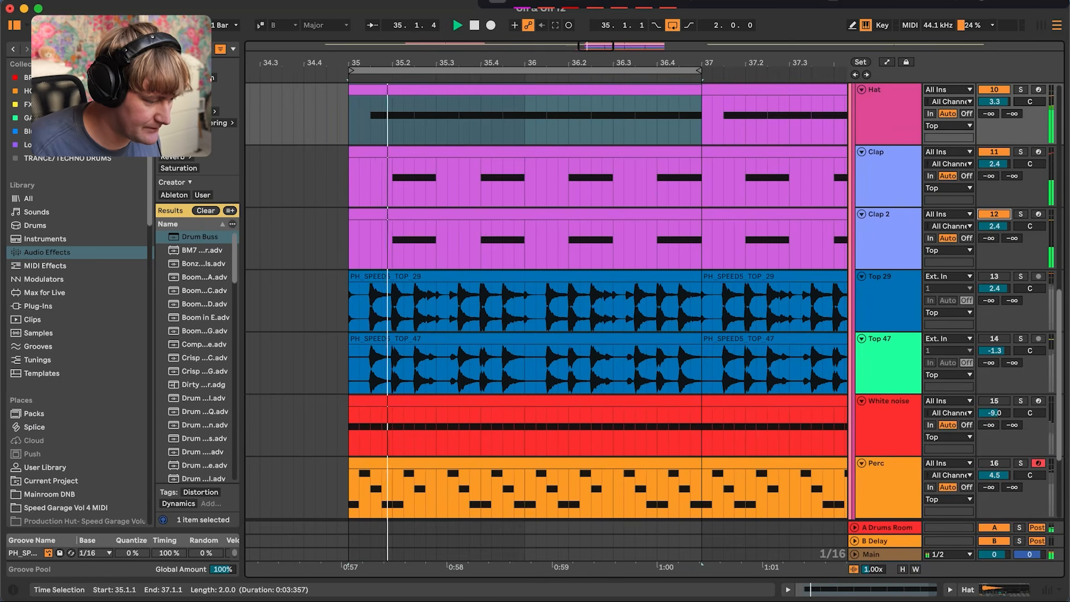
key(super+alt+l)
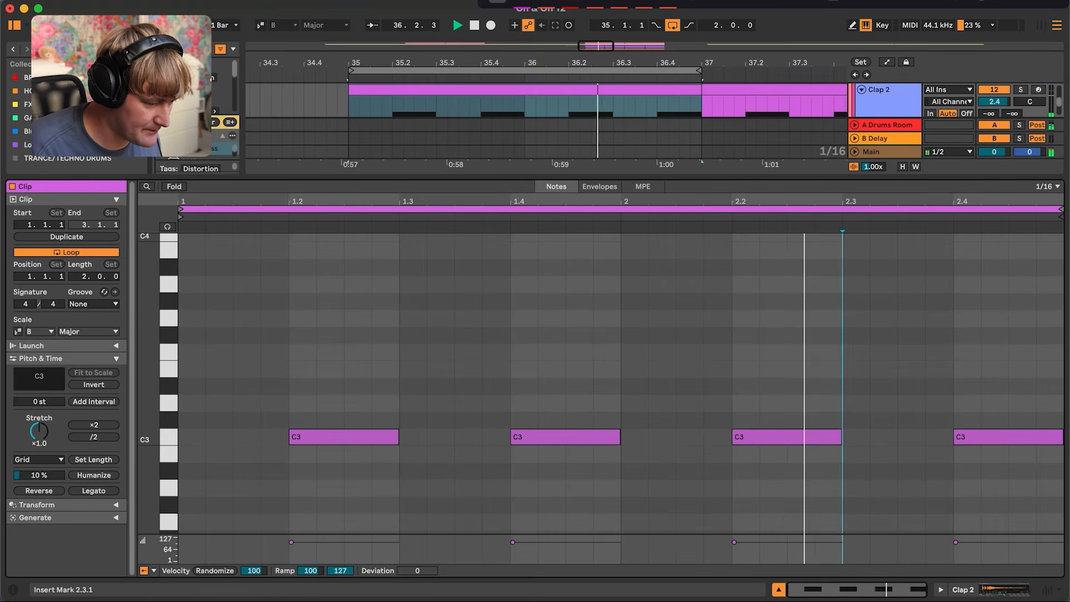
key(super+alt+l)
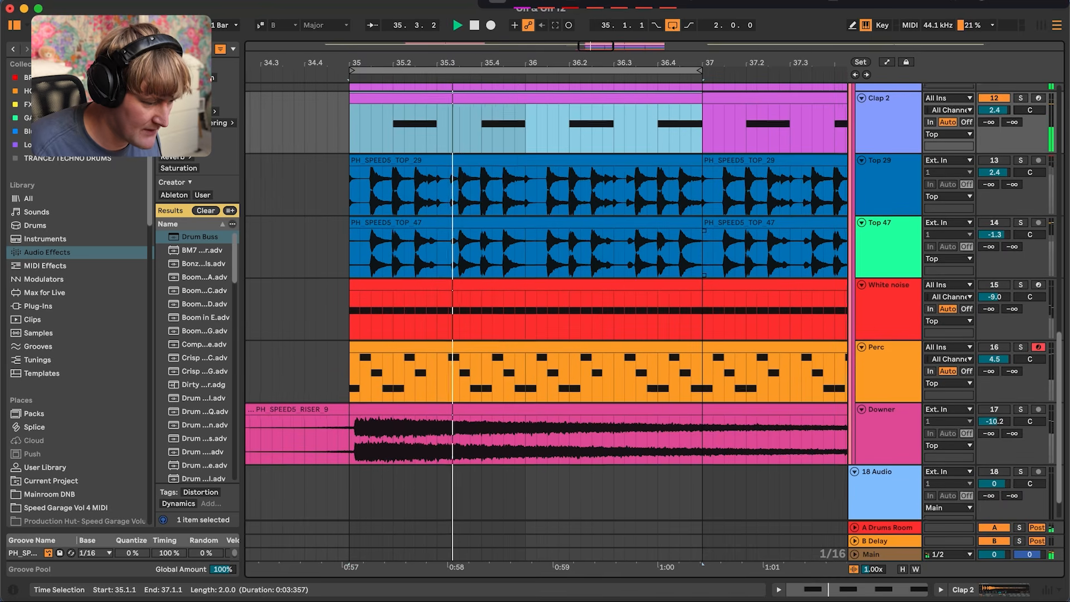
Activate the Top 29, Top 47, White noise and Perc tracks one after another while the loop plays.
click(984, 179)
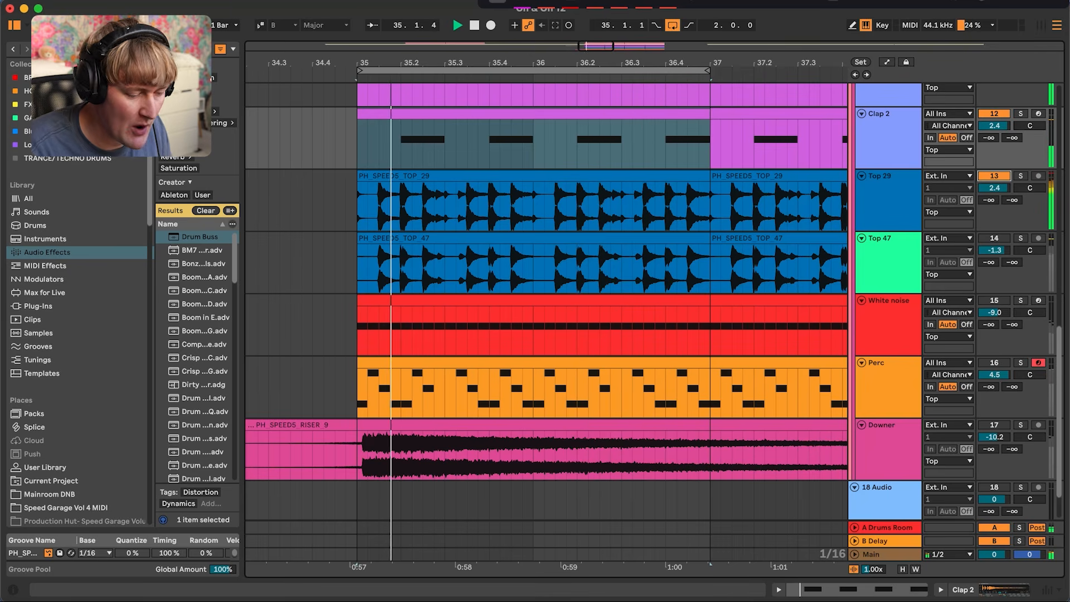
click(997, 238)
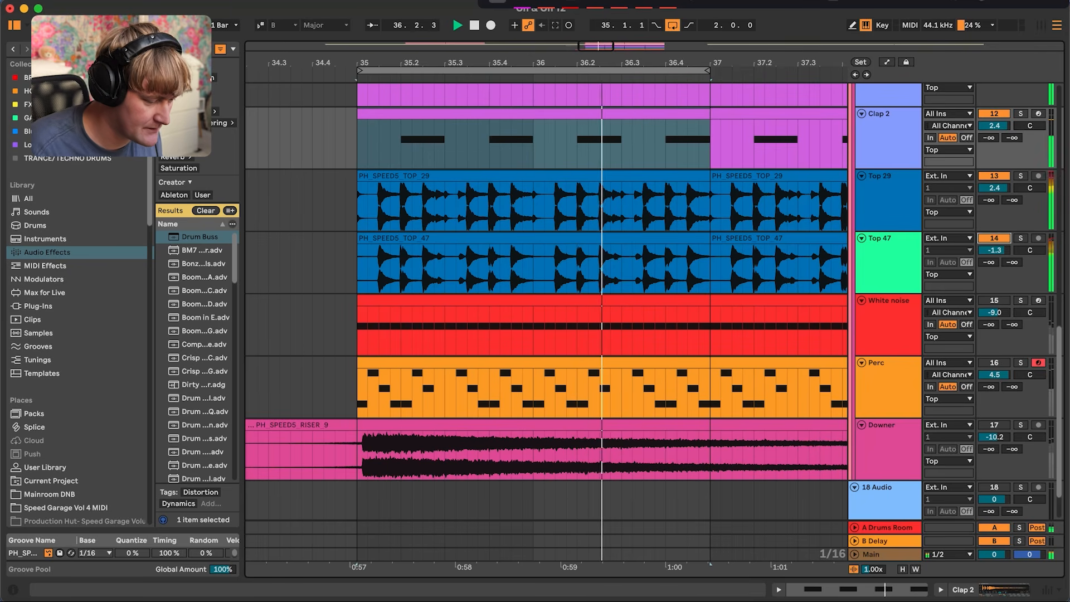
scroll(557, 323, down, 2)
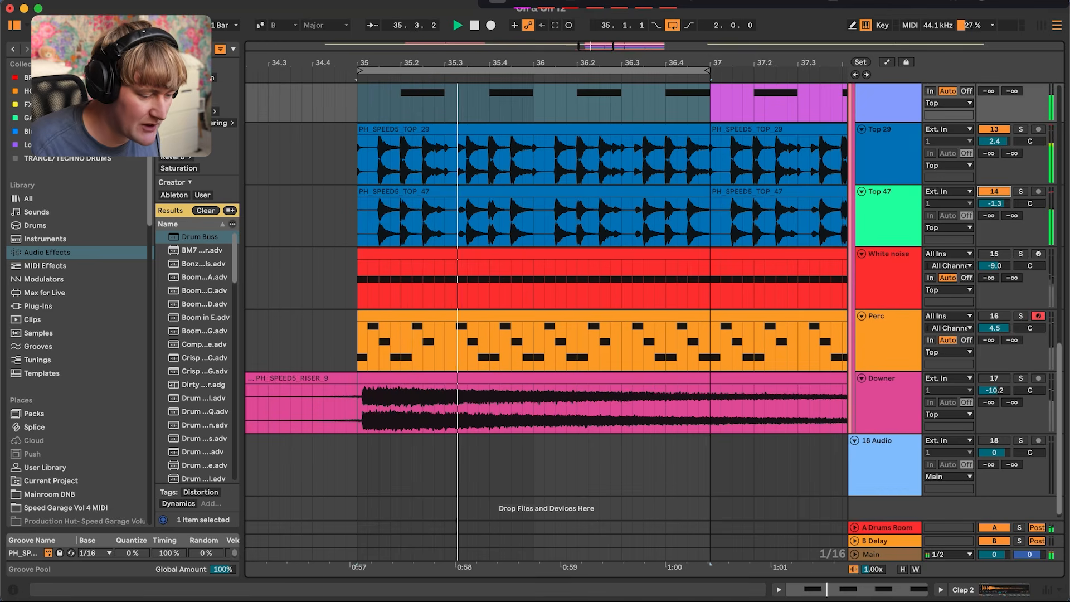
click(994, 254)
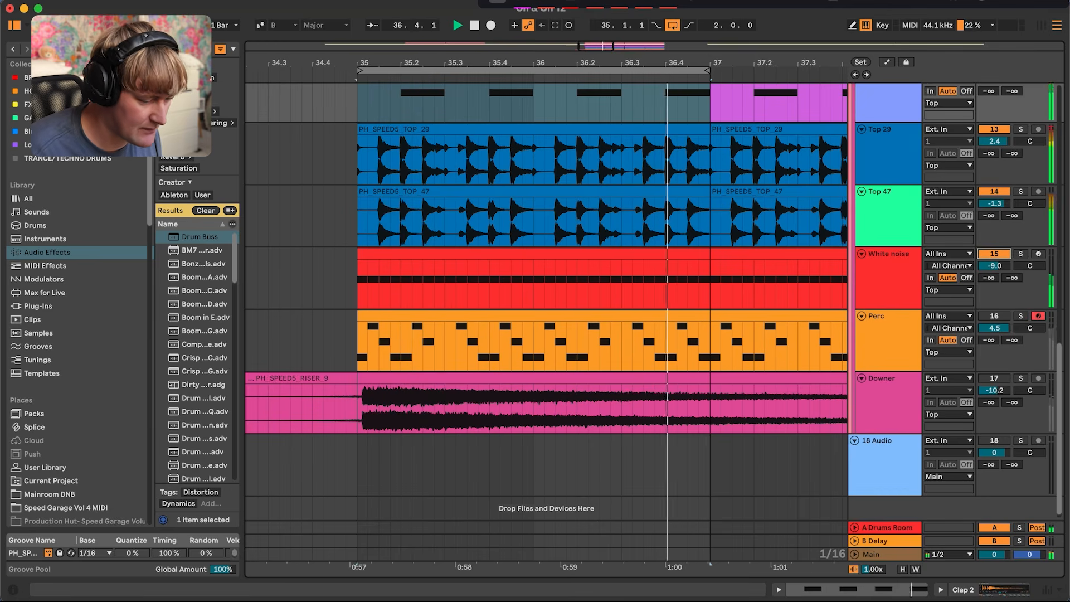
scroll(557, 323, down, 1)
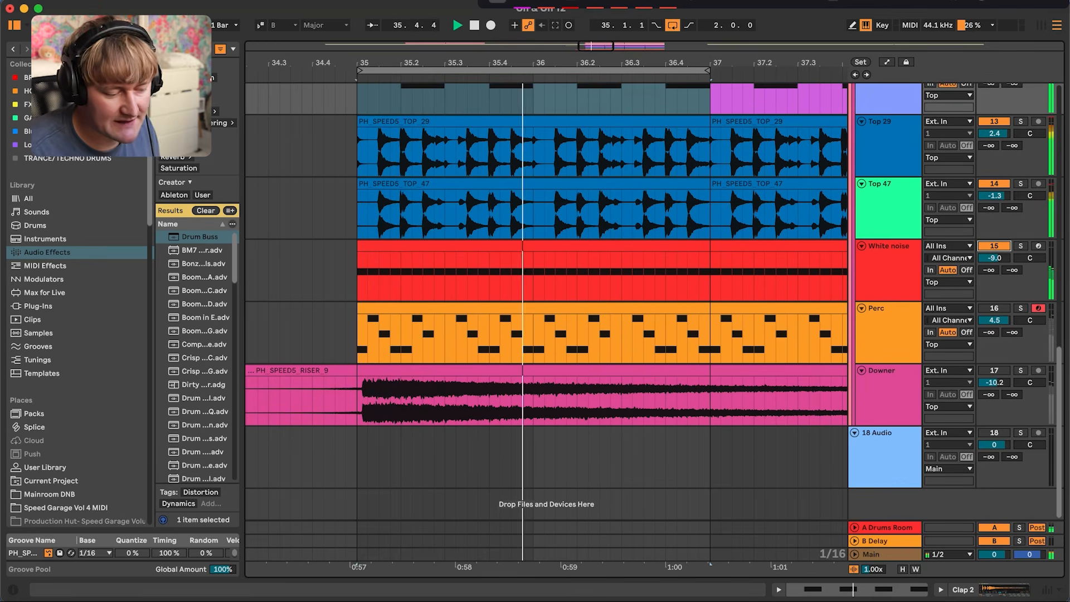
click(991, 310)
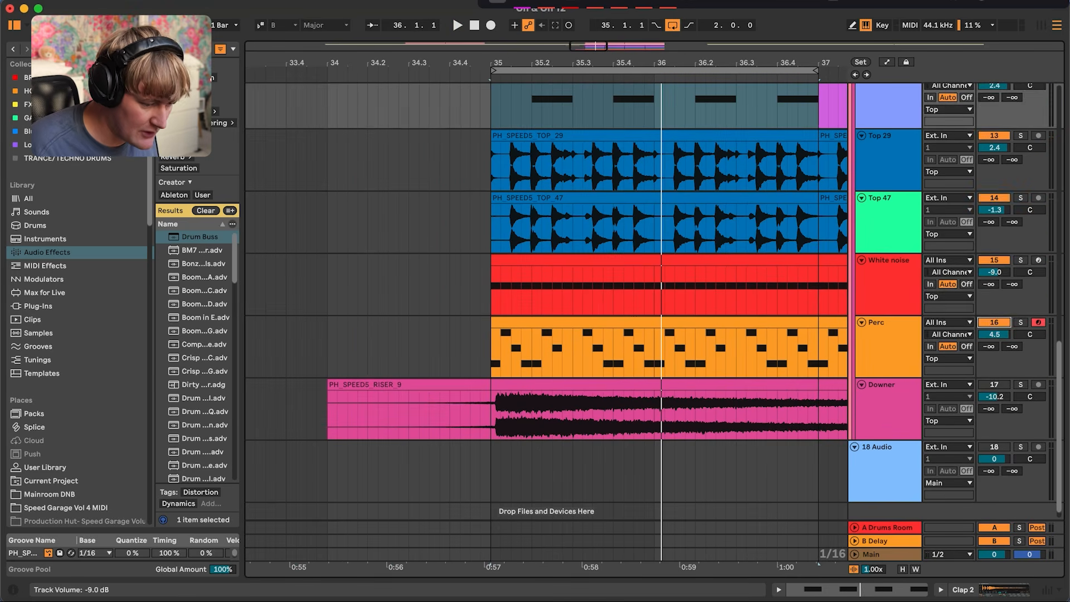
Solo the White noise track, place the insert marker at bar 35 and show the track's device chain.
click(994, 257)
click(492, 285)
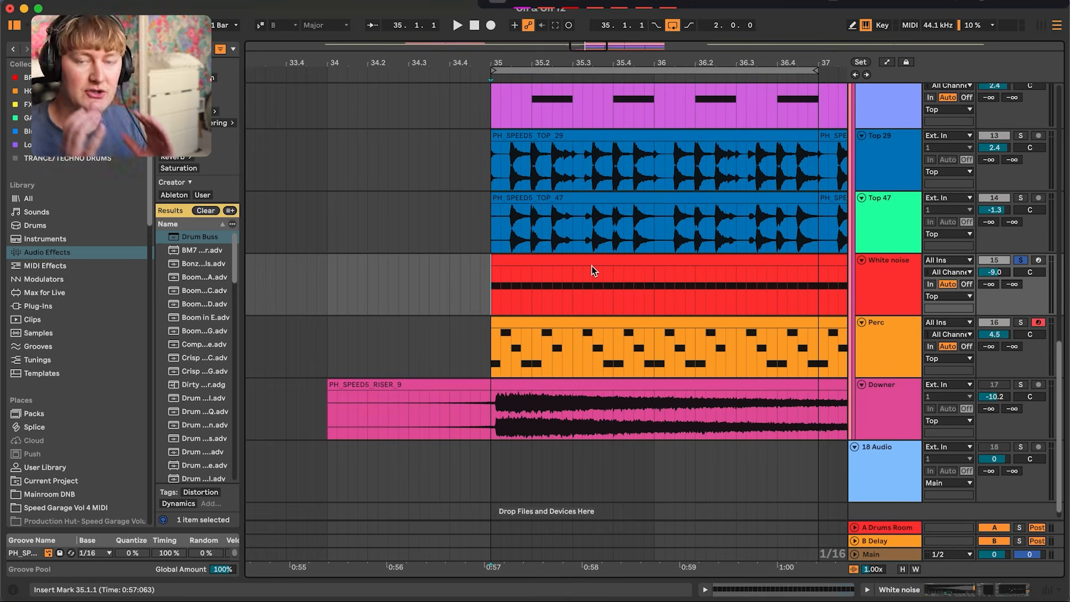
scroll(617, 312, up, 5)
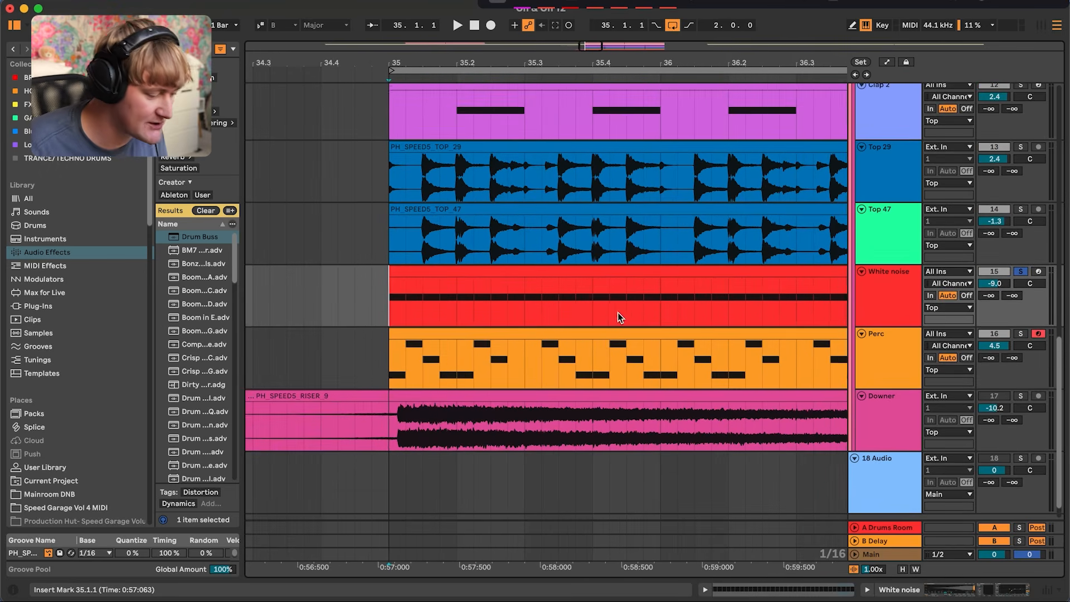
click(889, 290)
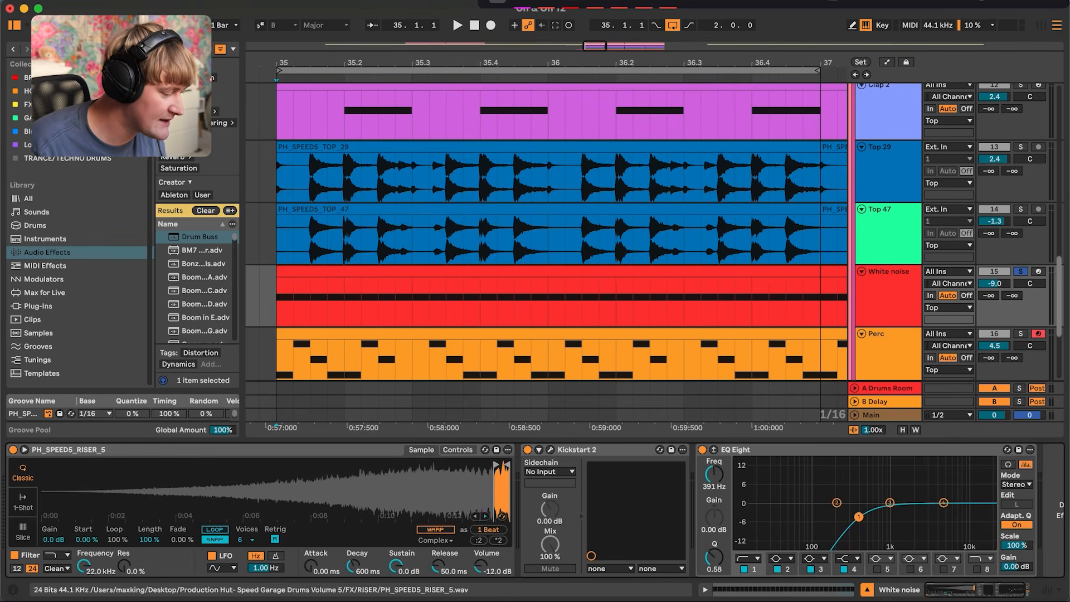
Widen the browser and select PH_SPEED5_RISER_9.wav in the RISER folder of the Speed Garage Drums pack.
drag(242, 301, 384, 300)
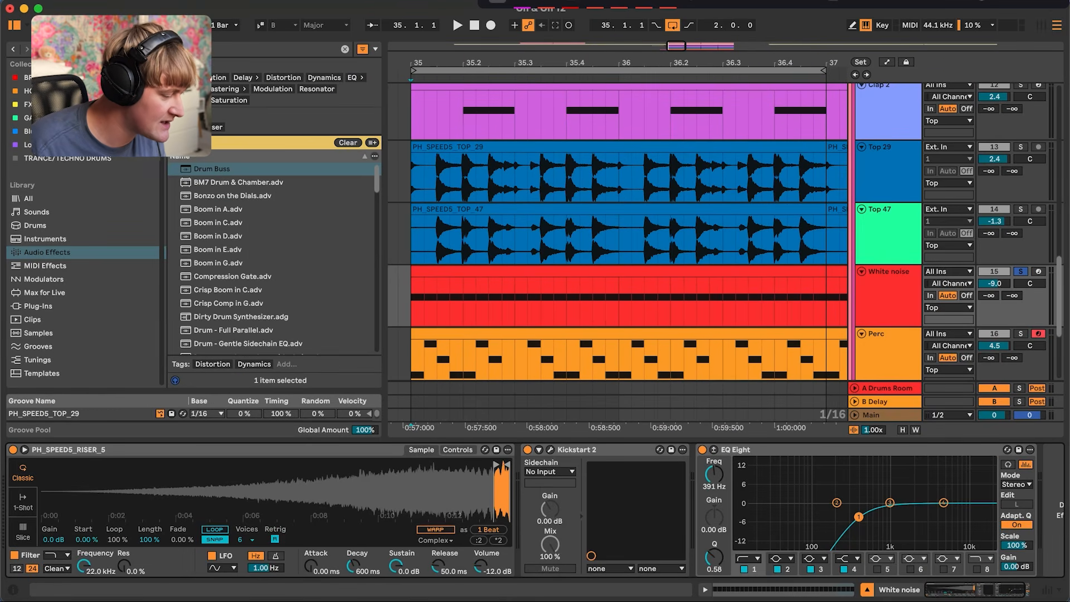
scroll(84, 368, down, 5)
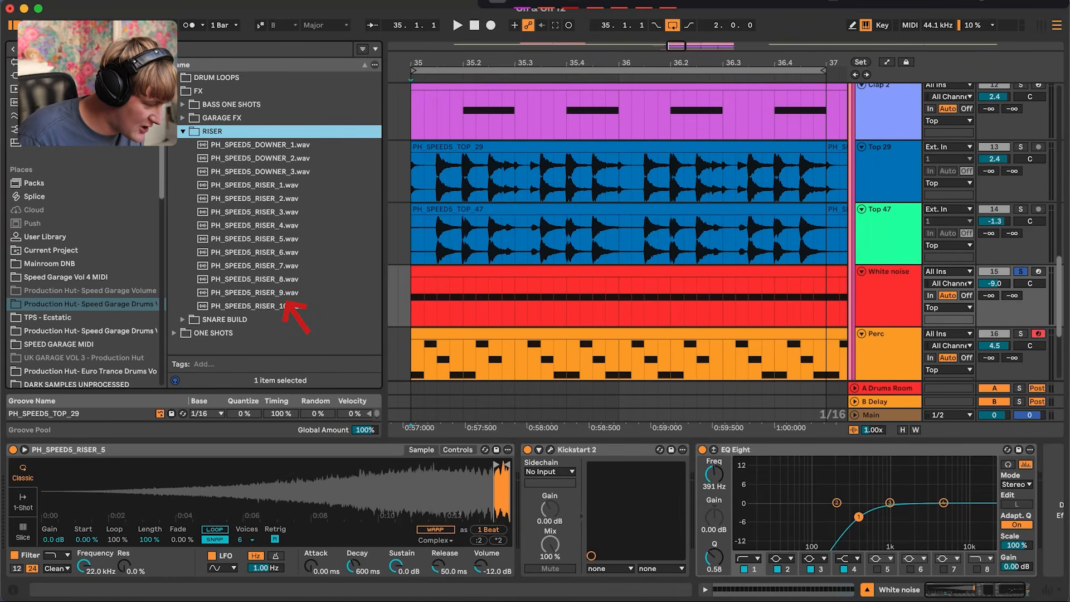
click(284, 297)
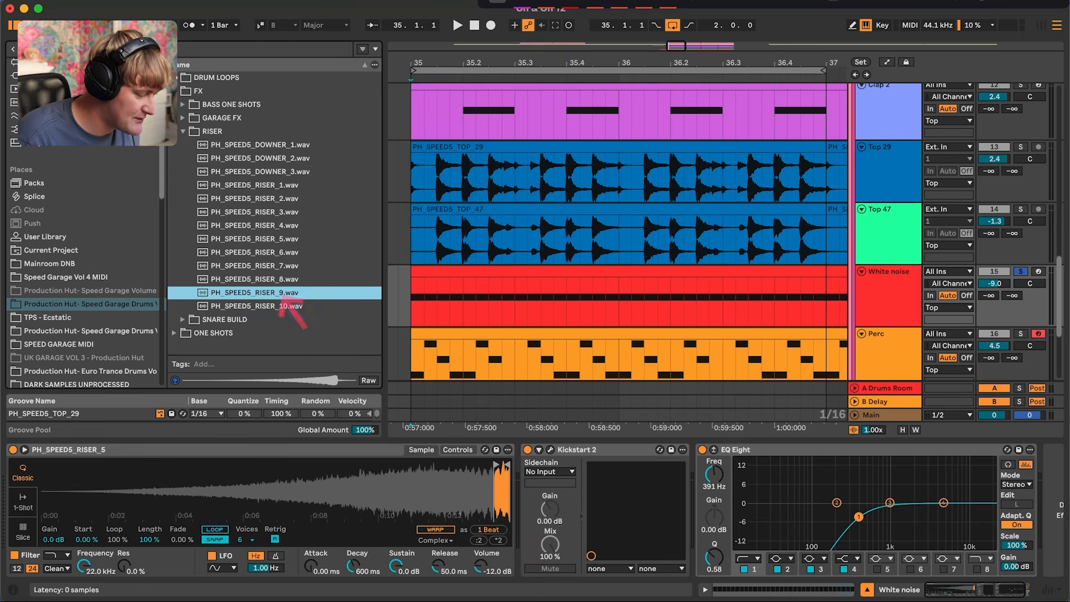
Zoom in on the end of the White noise riser sample, play it and nudge its start marker slightly earlier.
drag(479, 485, 479, 519)
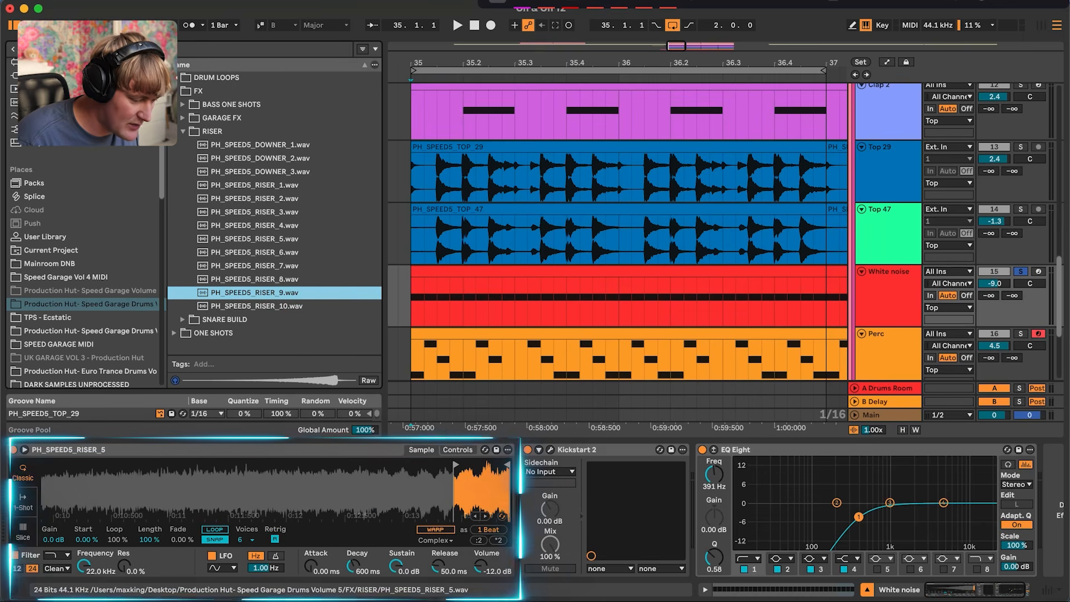
key(space)
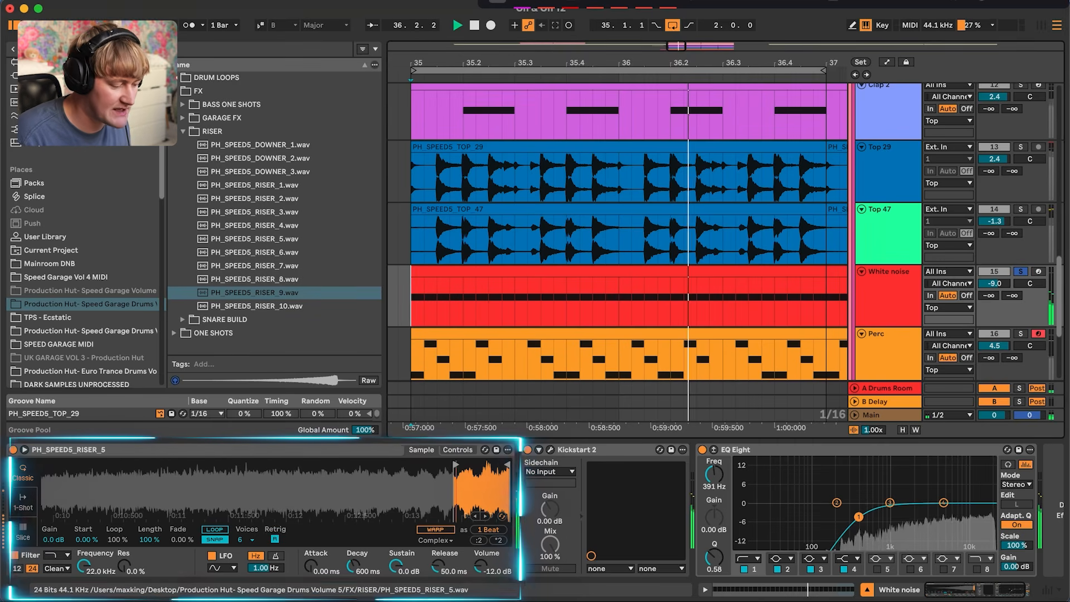
mouse_move(456, 464)
mouse_down()
mouse_move(140, 464)
mouse_move(455, 464)
mouse_up()
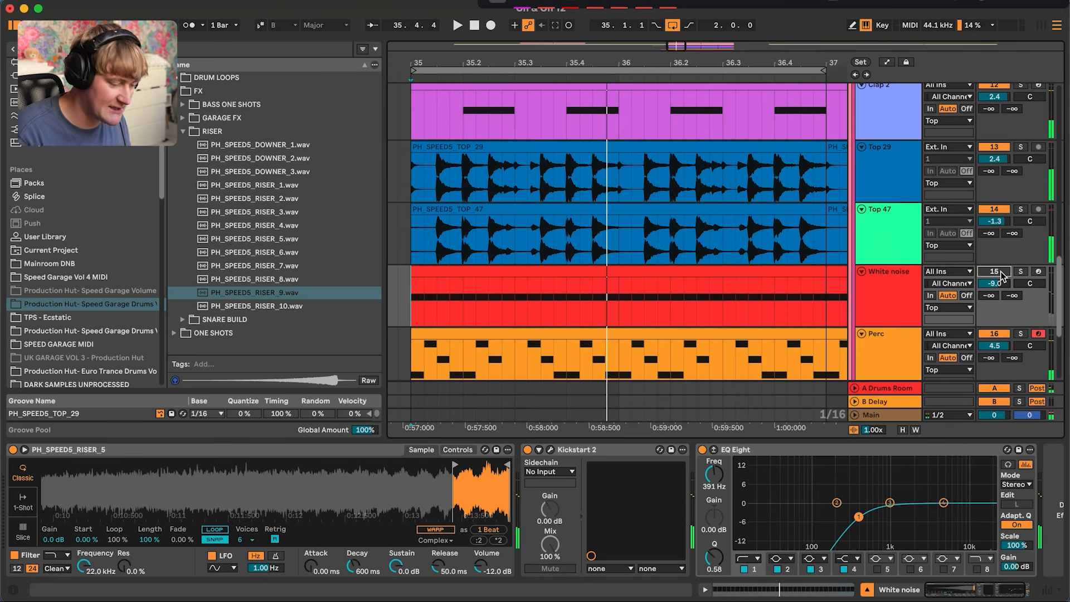
Examine the Kickstart 2 ducking curve on the White noise track, audition the track soloed and close the plugin window.
scroll(521, 510, right, 2)
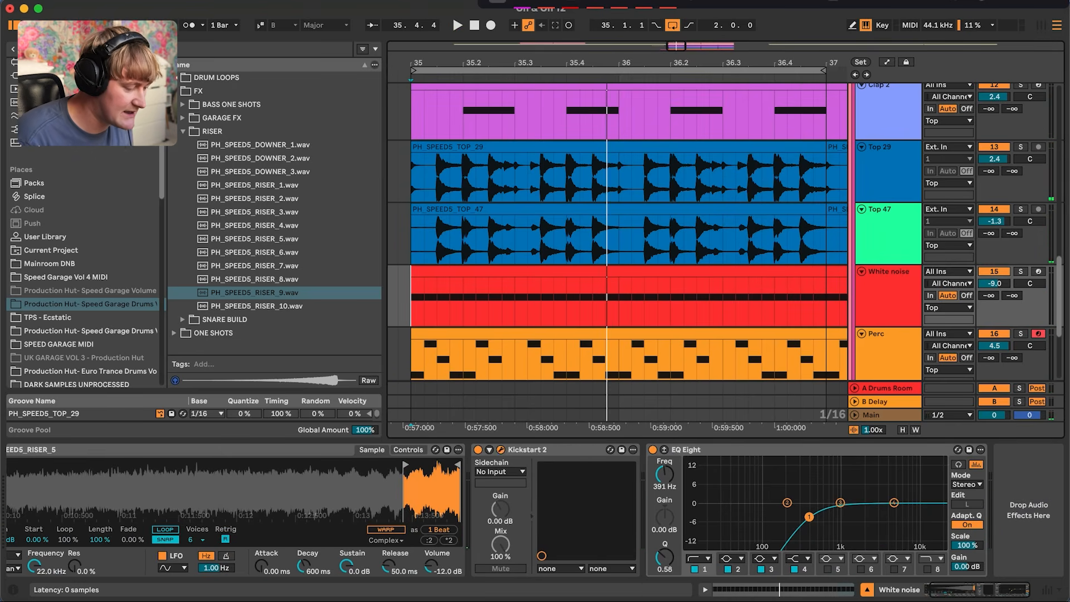
click(500, 449)
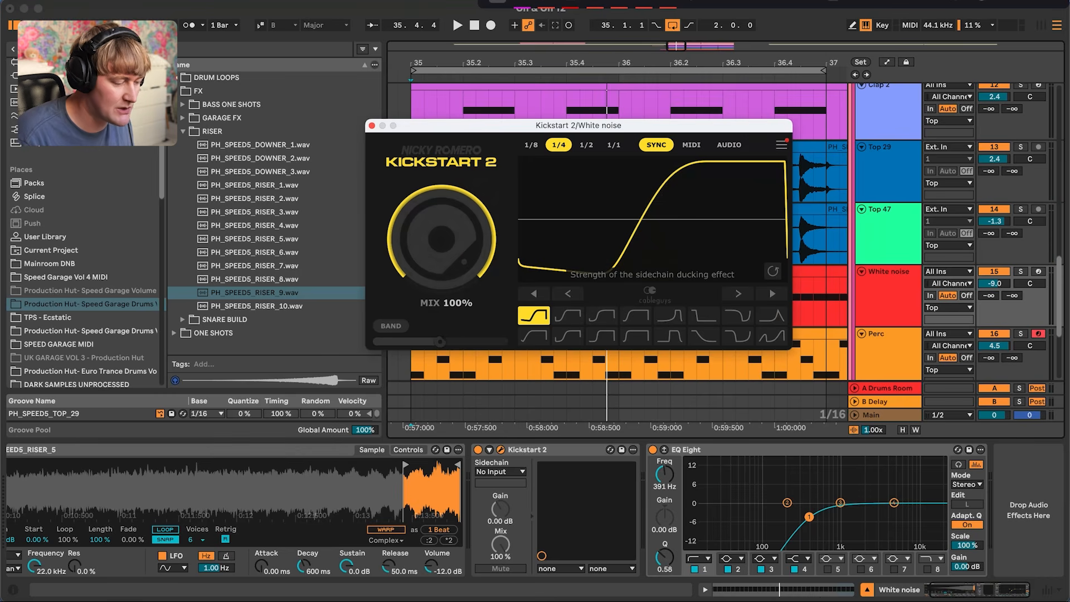
key(space)
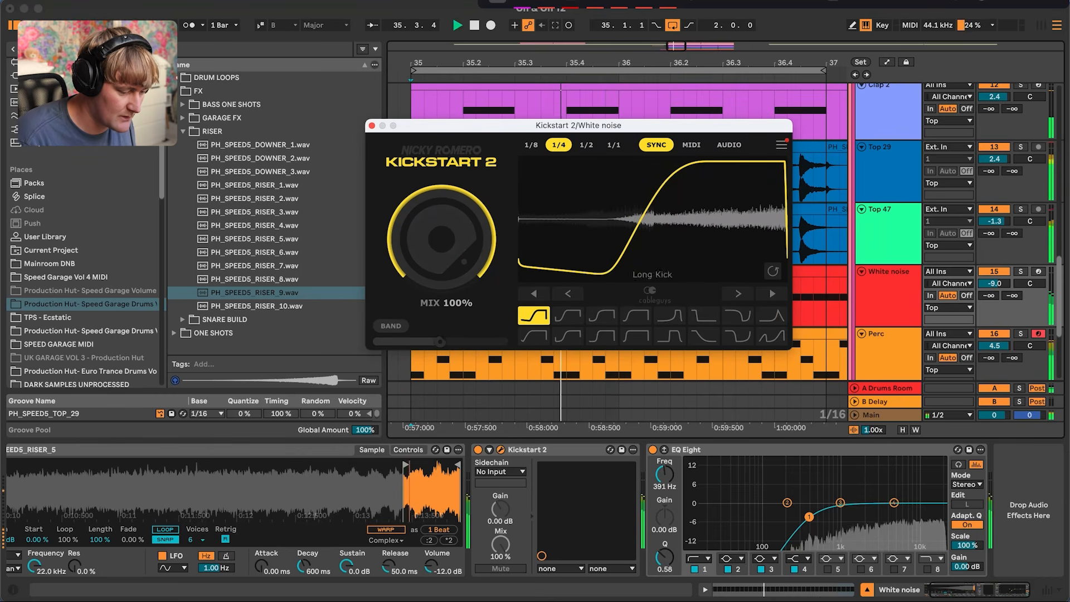
click(1020, 271)
click(477, 449)
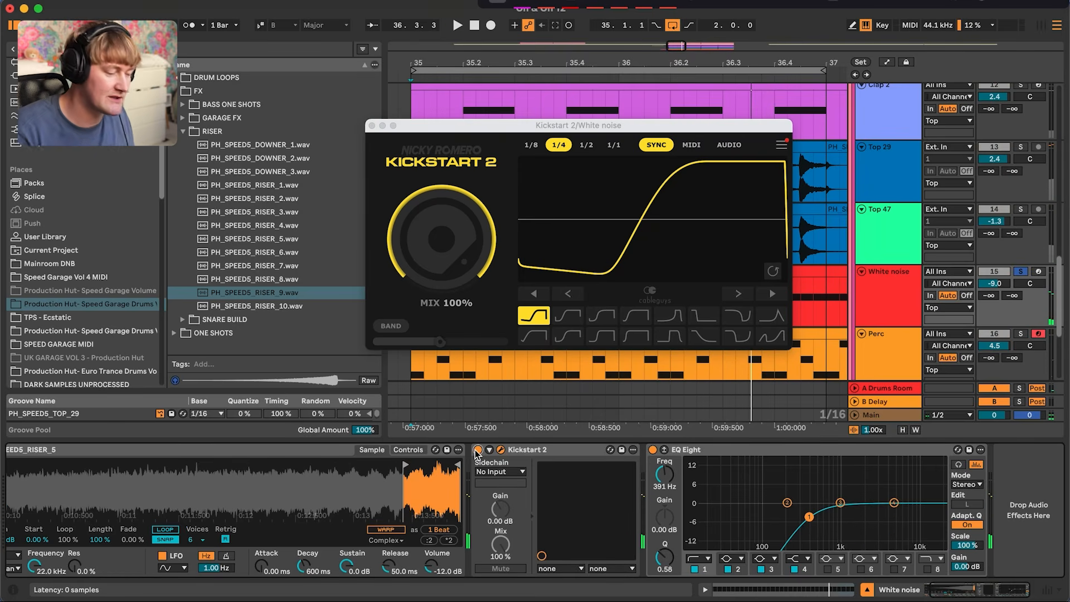
click(372, 125)
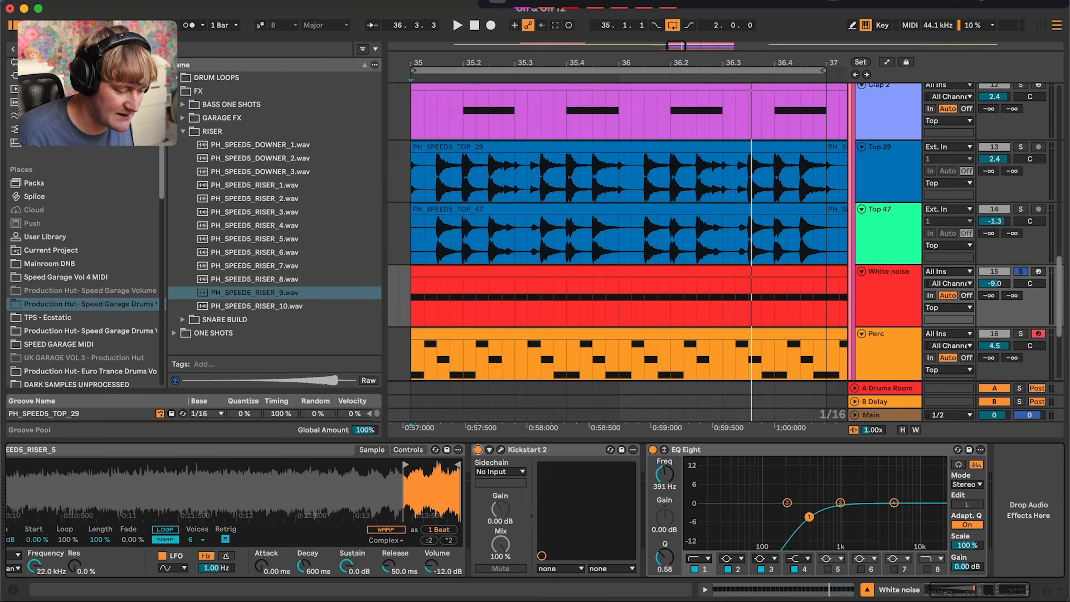
Play the soloed White noise with EQ Eight bypassed, and re-enable the EQ to compare the sound.
click(653, 449)
key(space)
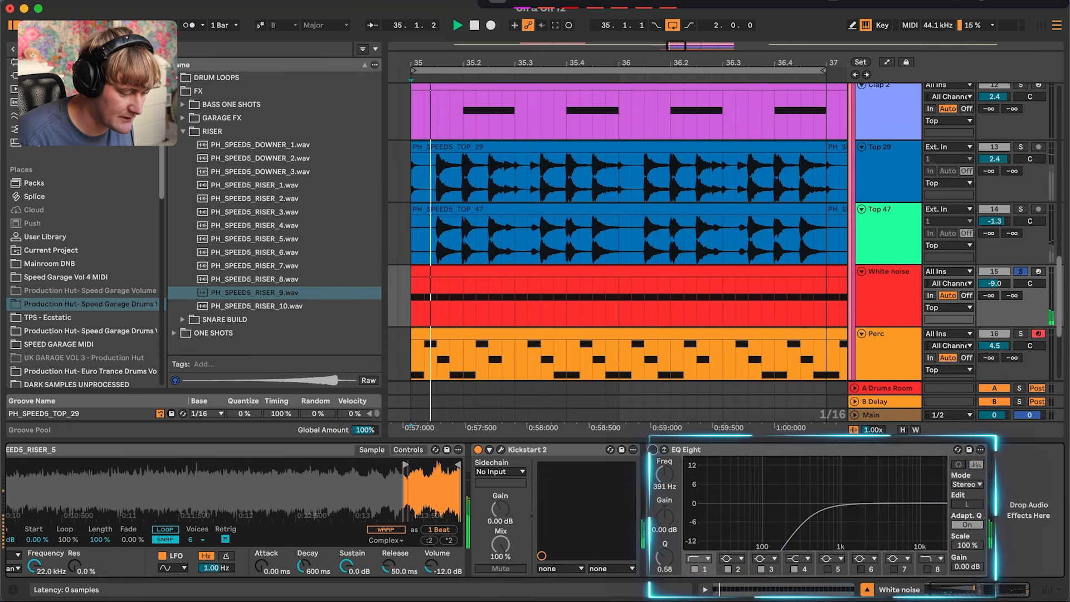
click(653, 449)
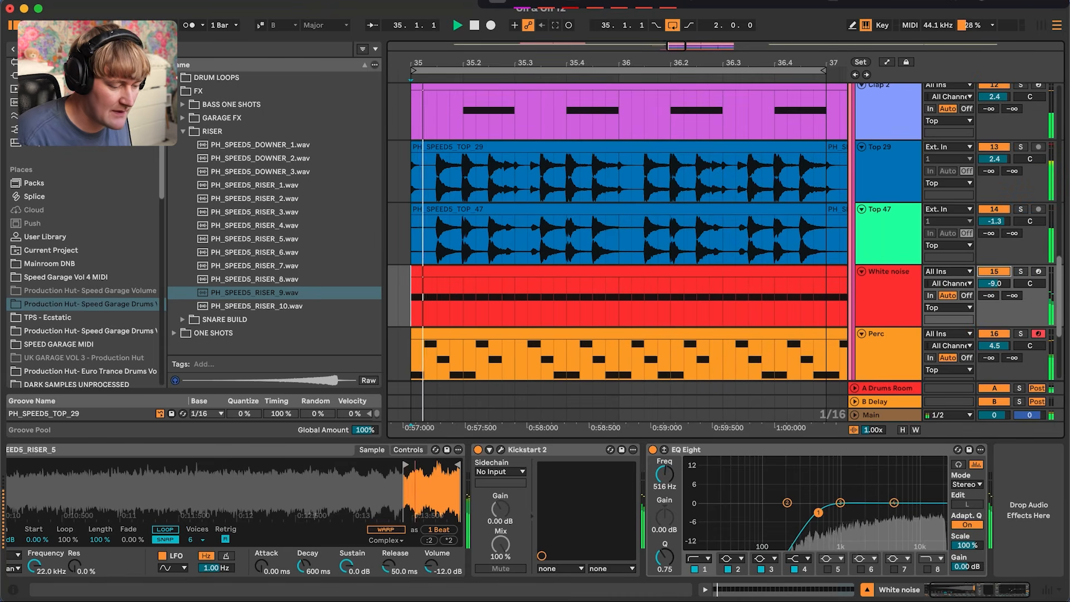
Solo the Perc track, play it from bar 35 and open its MIDI clip to inspect the note pattern.
click(1021, 333)
key(space)
scroll(417, 309, down, 2)
click(417, 308)
key(space)
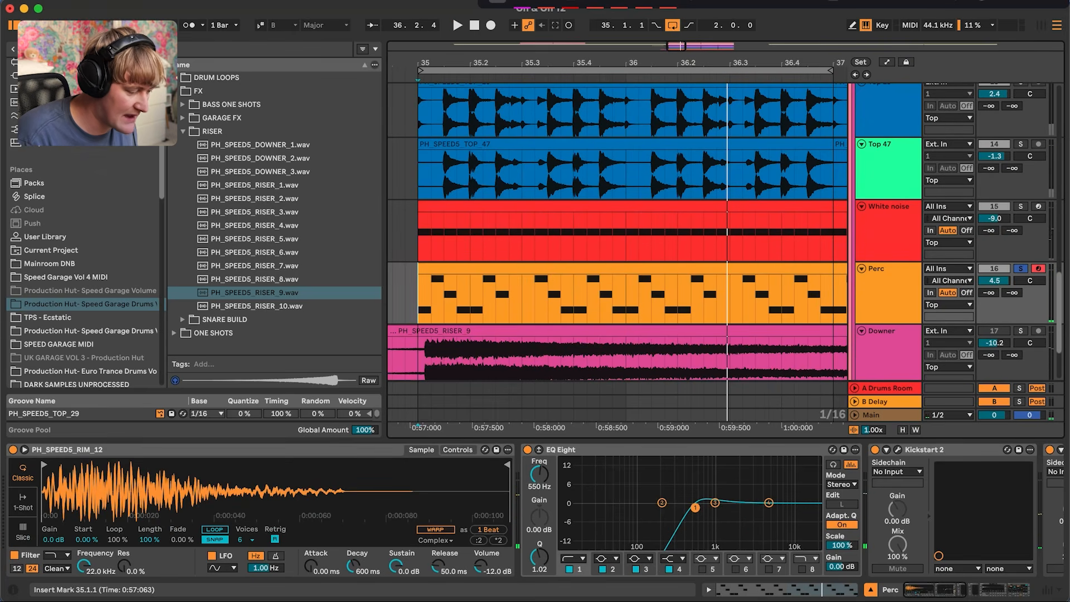
double_click(625, 269)
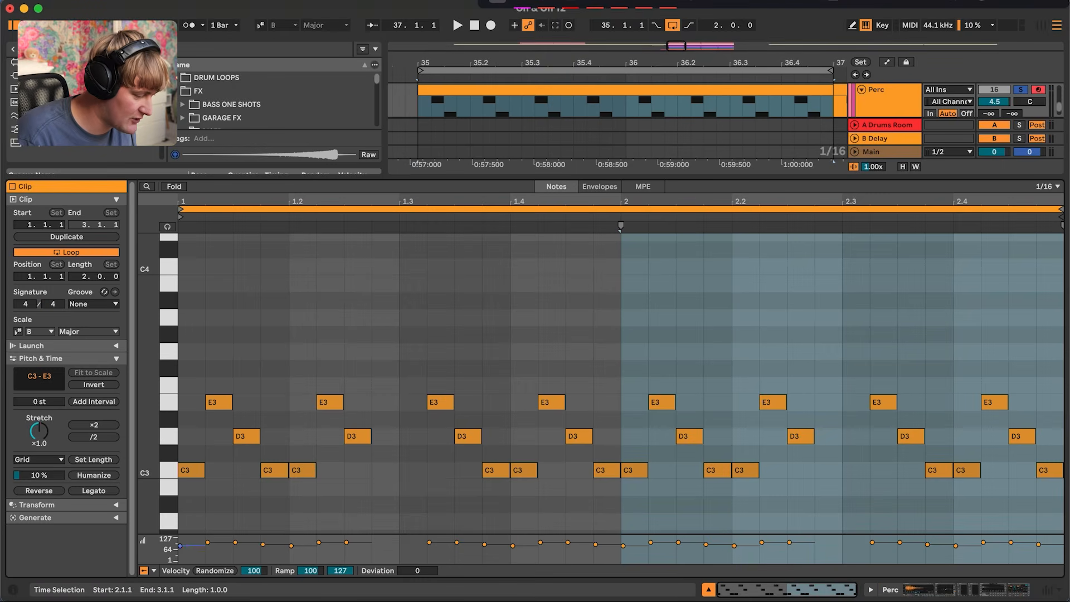
key(space)
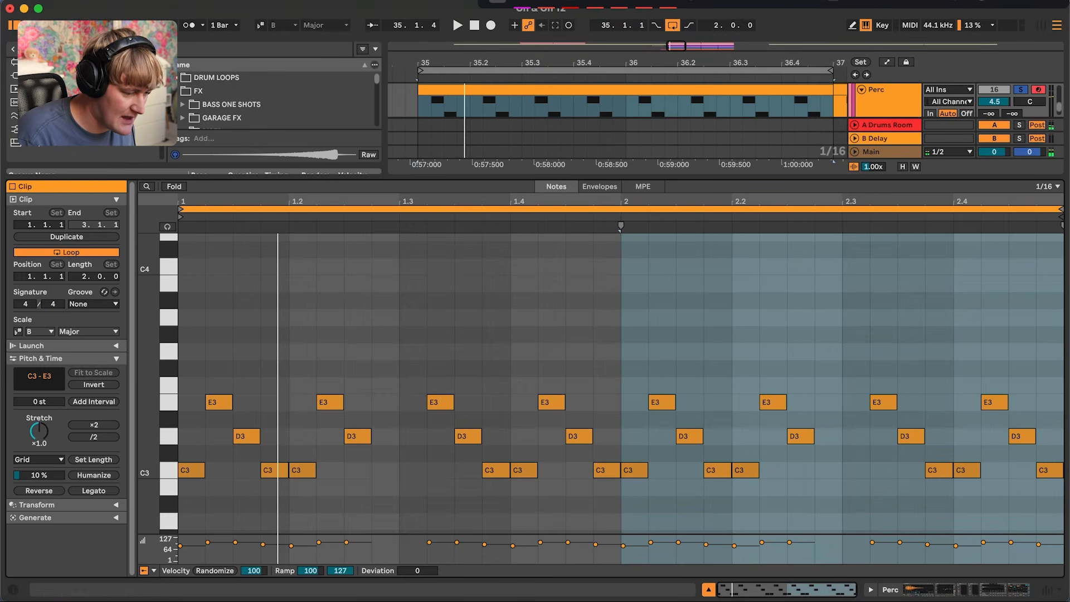
Show the Perc track's device chain, play the track with EQ Eight bypassed and re-enable the EQ.
key(shift+Tab)
scroll(630, 510, right, 5)
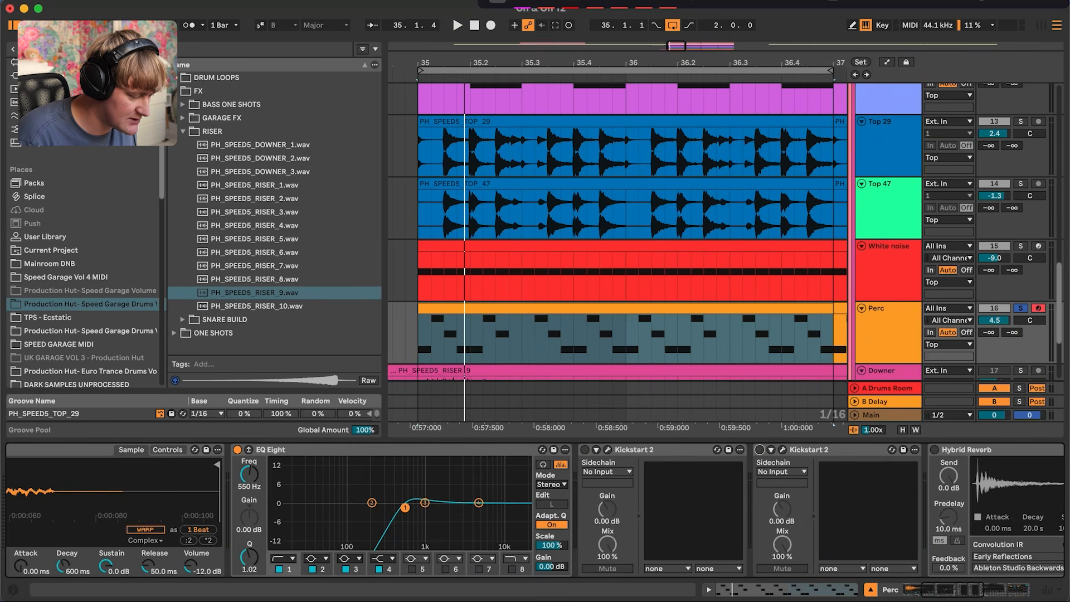
click(237, 449)
key(space)
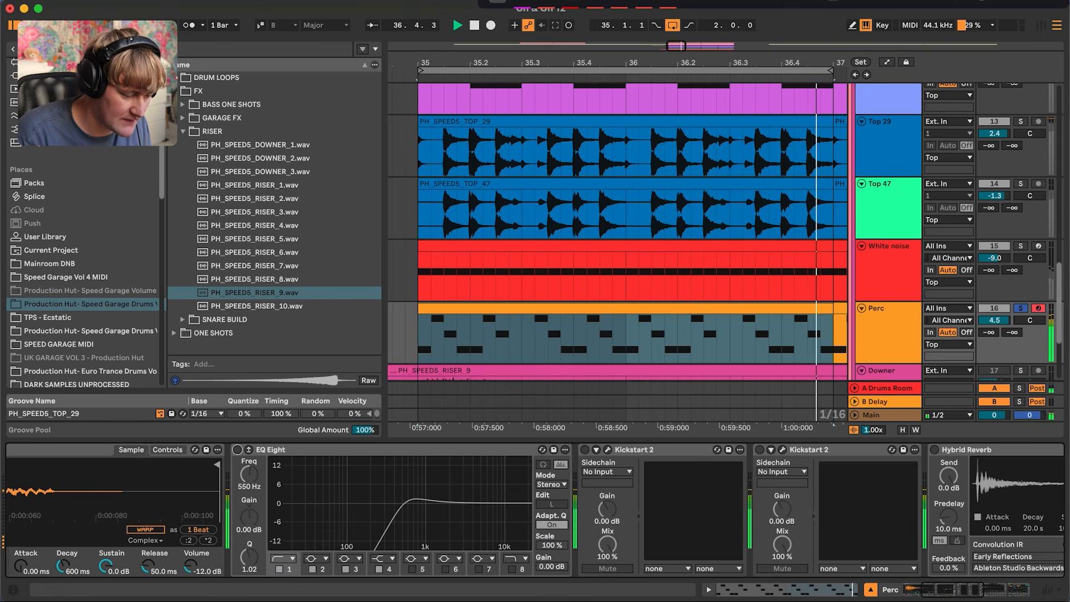
key(space)
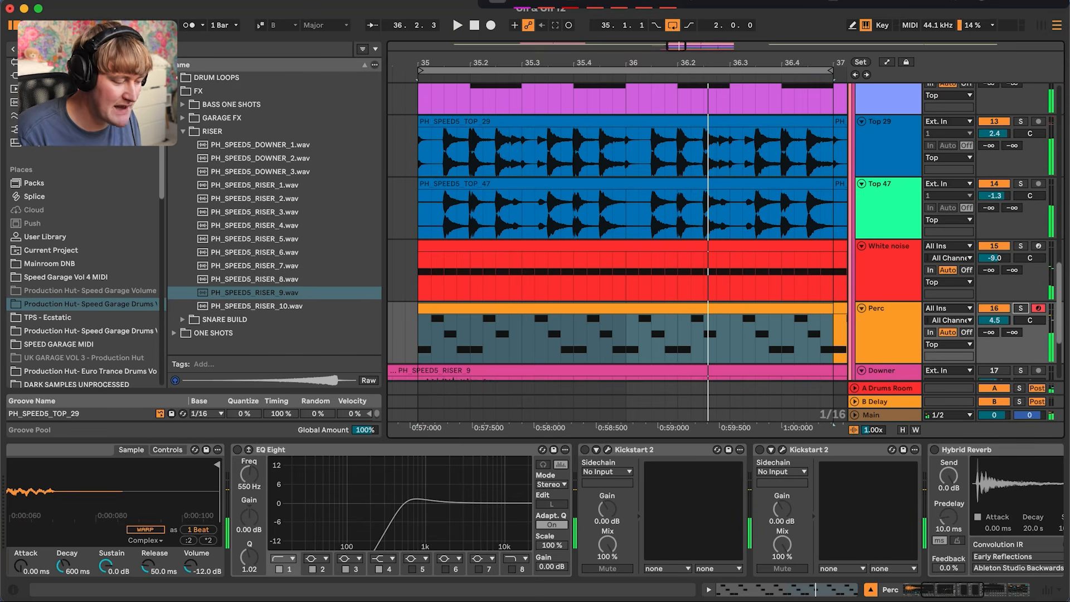
click(238, 449)
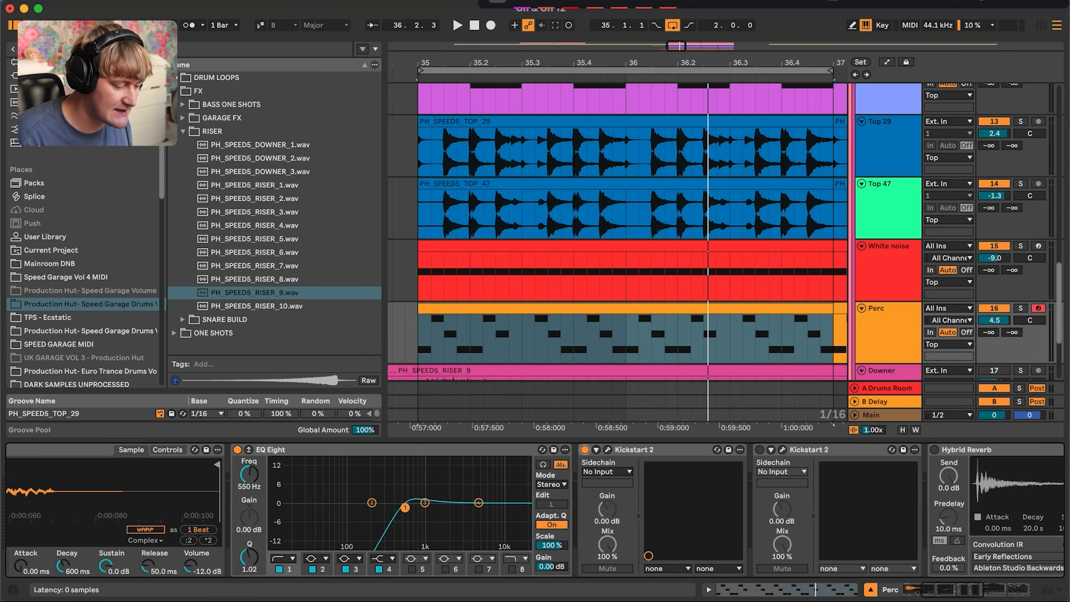
Open the first Kickstart 2 on the Perc track and shift its ducking curve's rise slightly earlier while auditioning the track soloed.
click(607, 450)
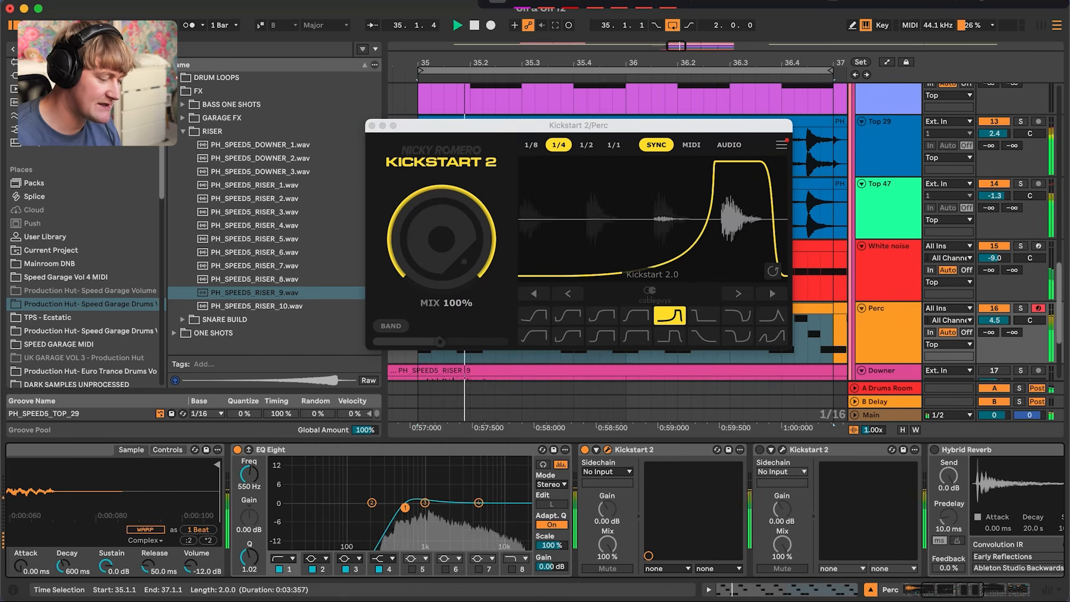
key(s)
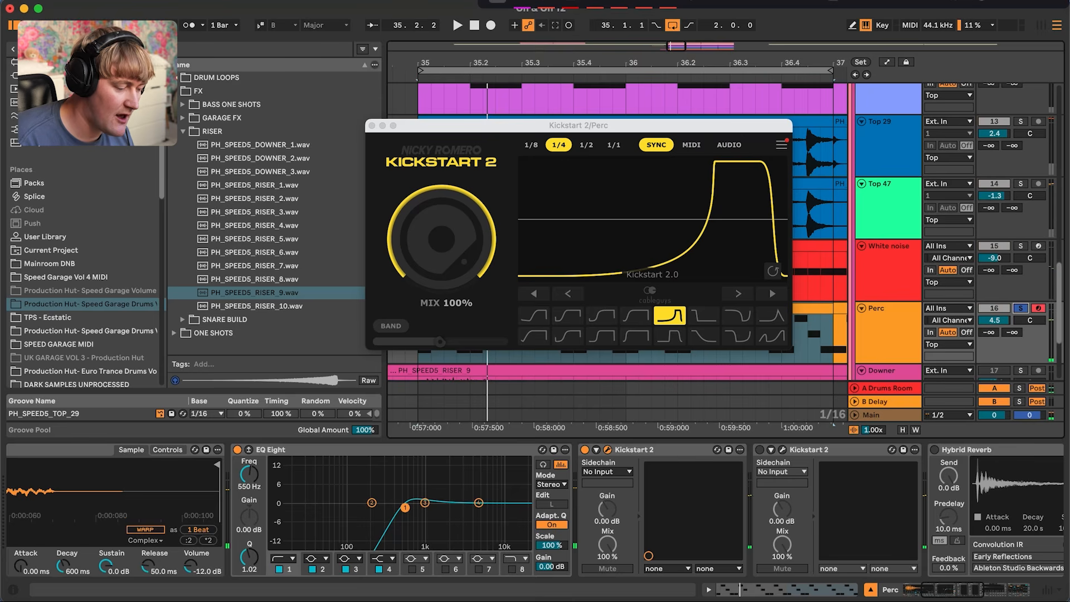
key(space)
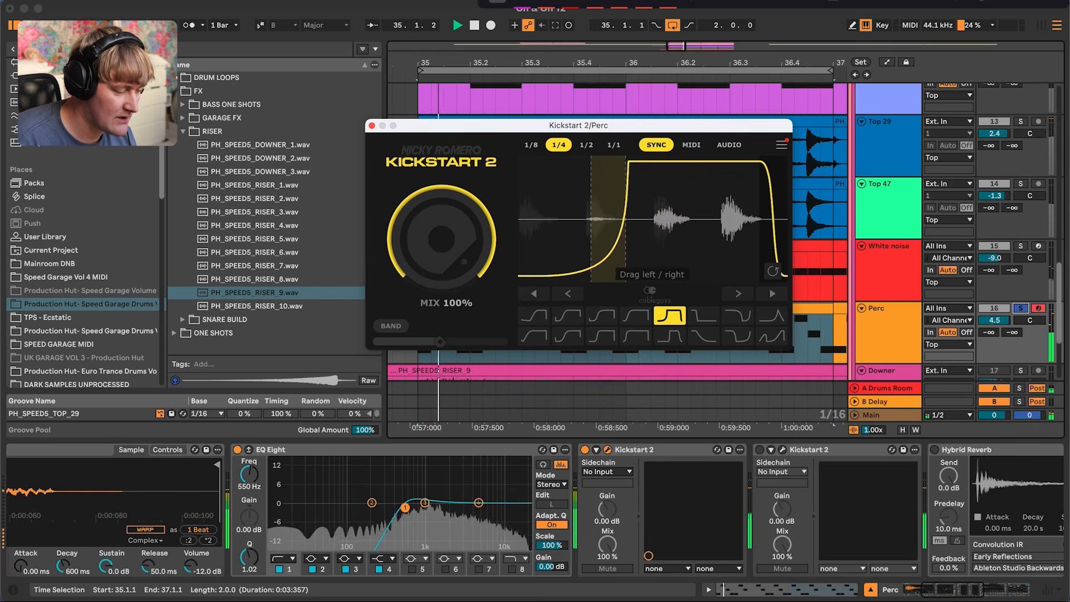
key(space)
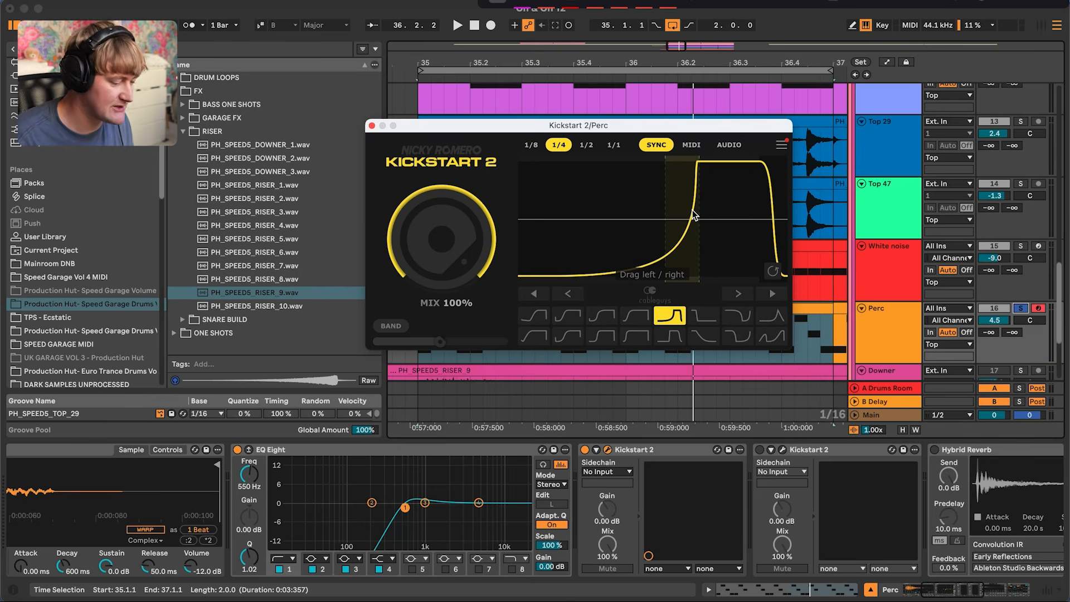
key(space)
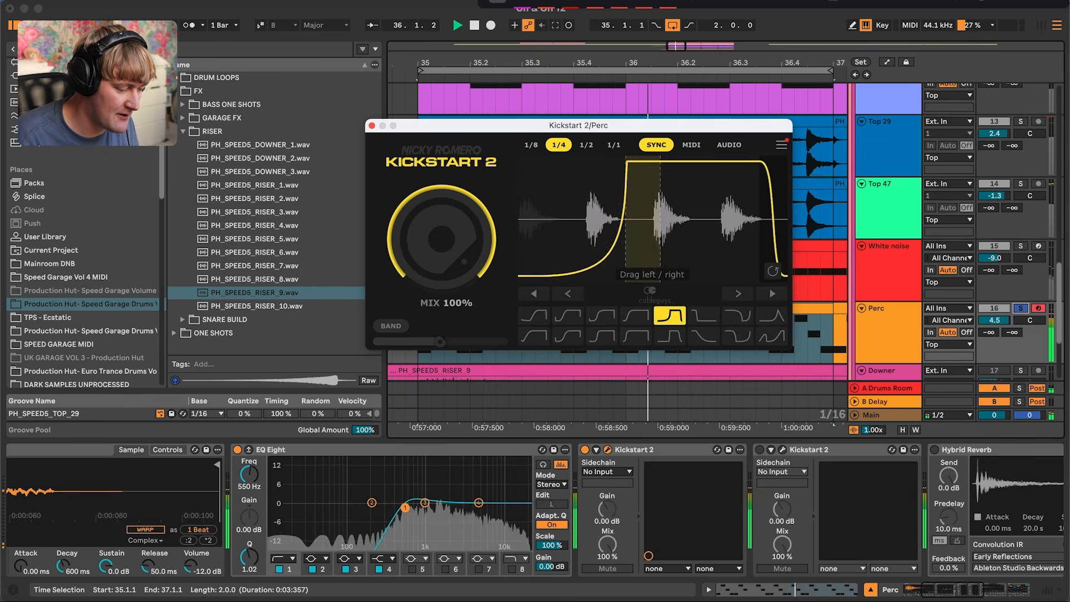
Enable the second Kickstart 2 on the Perc track, examine its curve during playback and bypass it again.
click(759, 449)
click(782, 450)
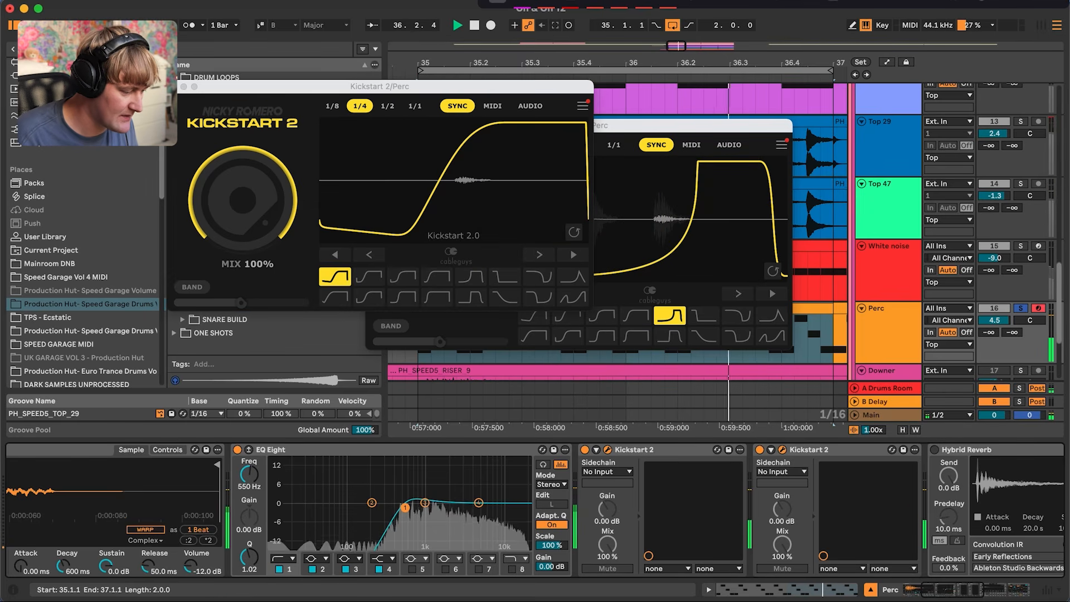
click(782, 450)
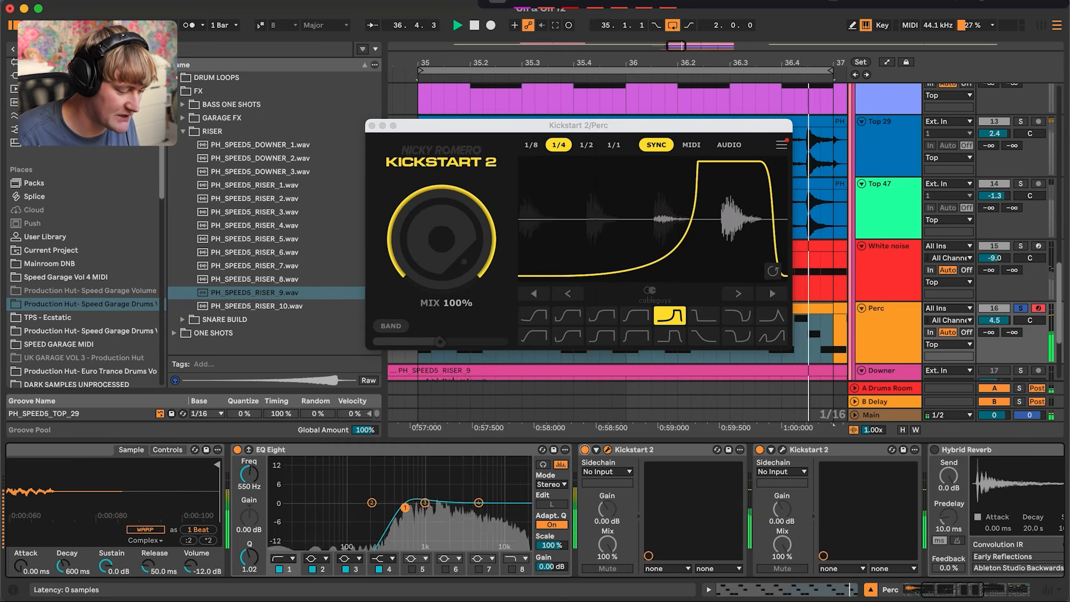
click(585, 449)
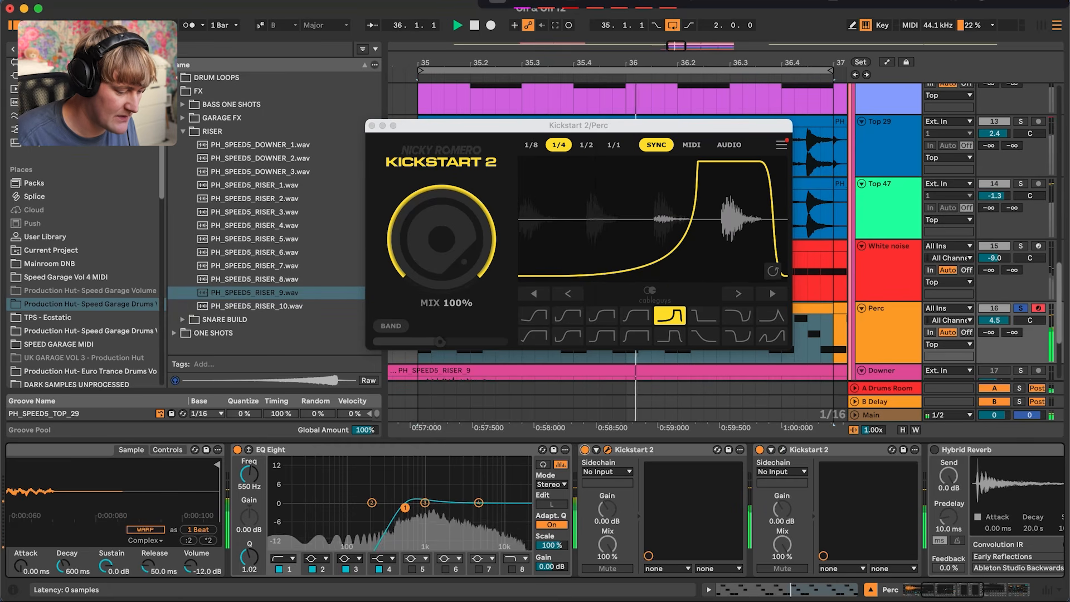
click(760, 450)
Compare the soloed Perc track with its Reverb bypassed and enabled, and set the Reverb's Dry/Wet to 52 %.
scroll(760, 449, right, 12)
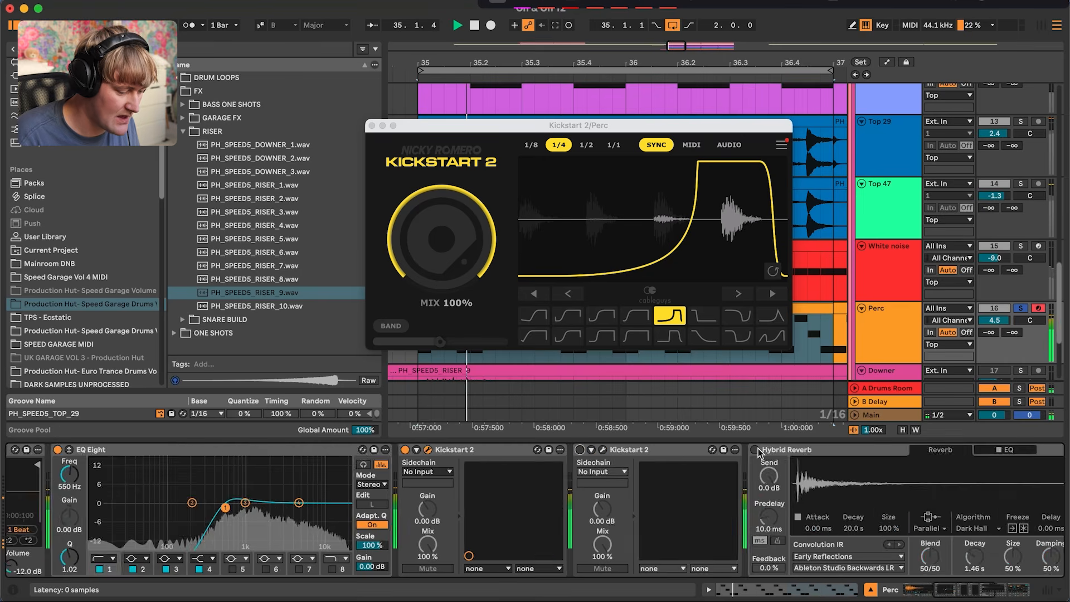
key(space)
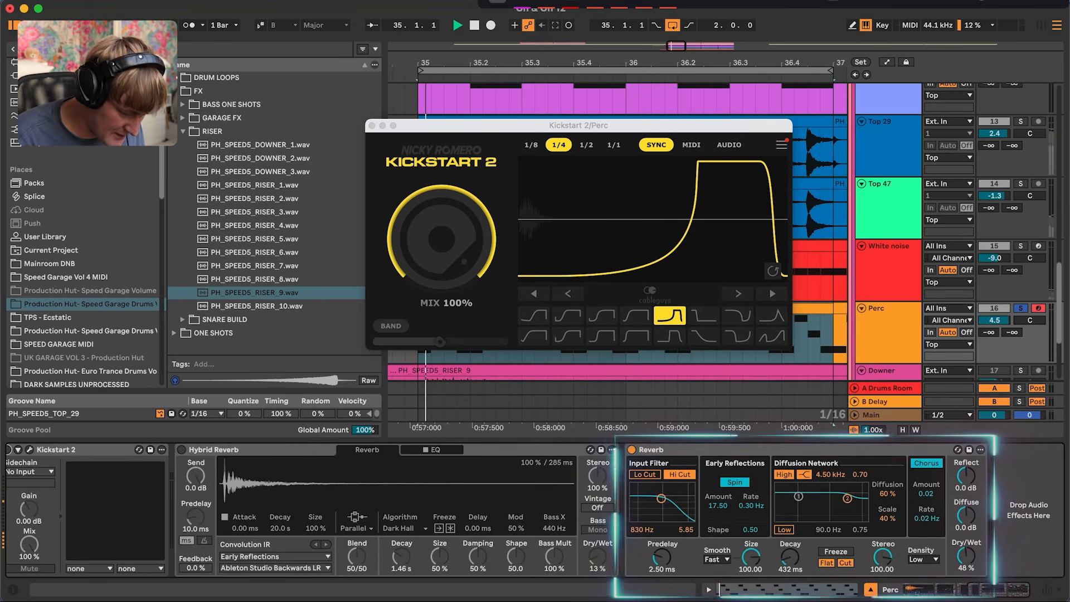
key(space)
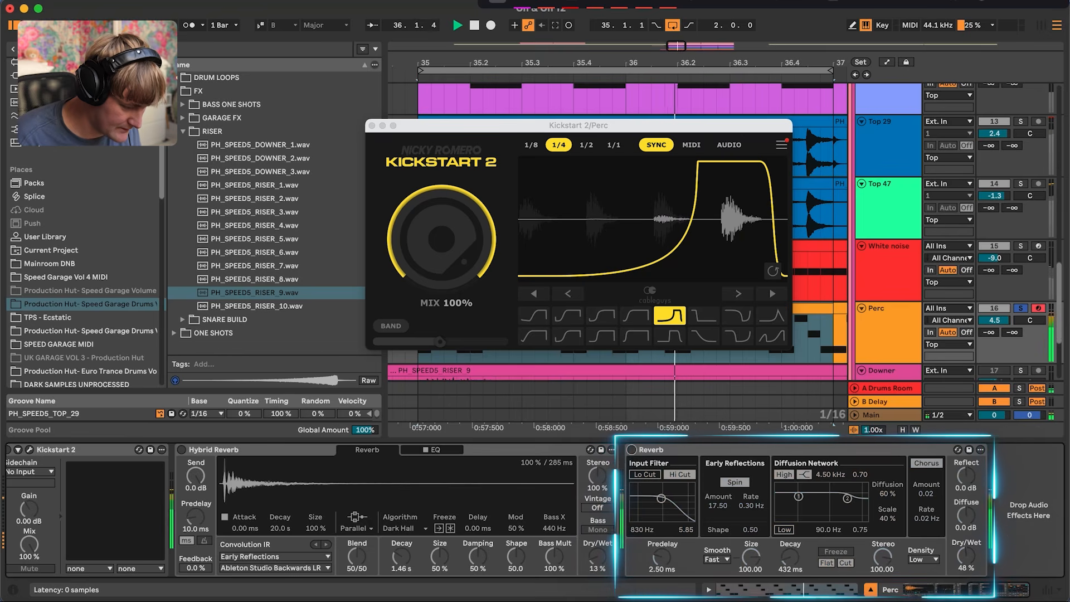
click(631, 449)
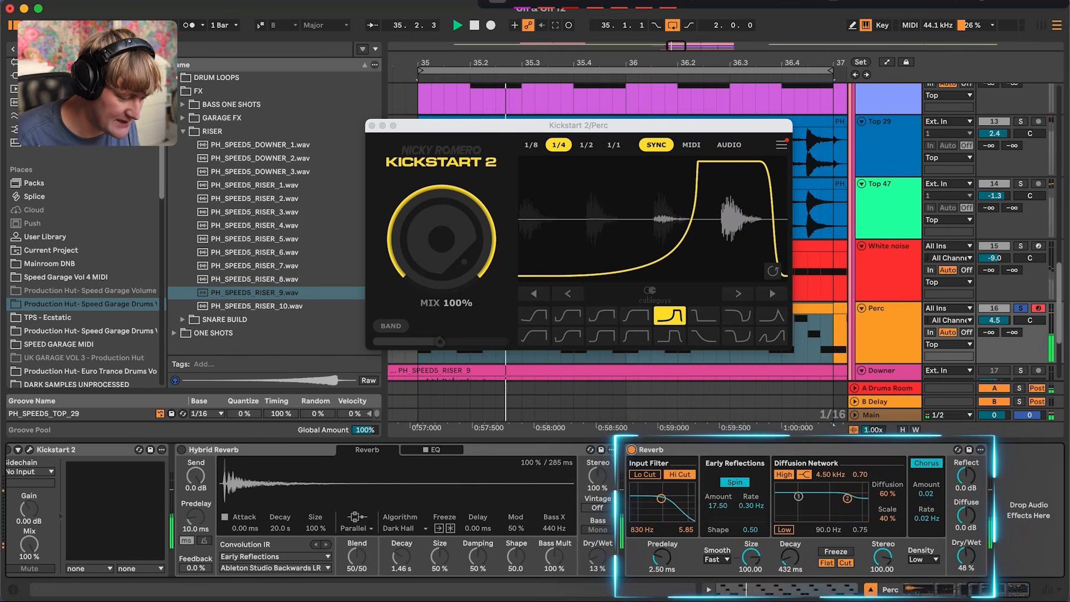
mouse_move(790, 558)
mouse_down()
mouse_move(790, 543)
mouse_move(791, 557)
mouse_up()
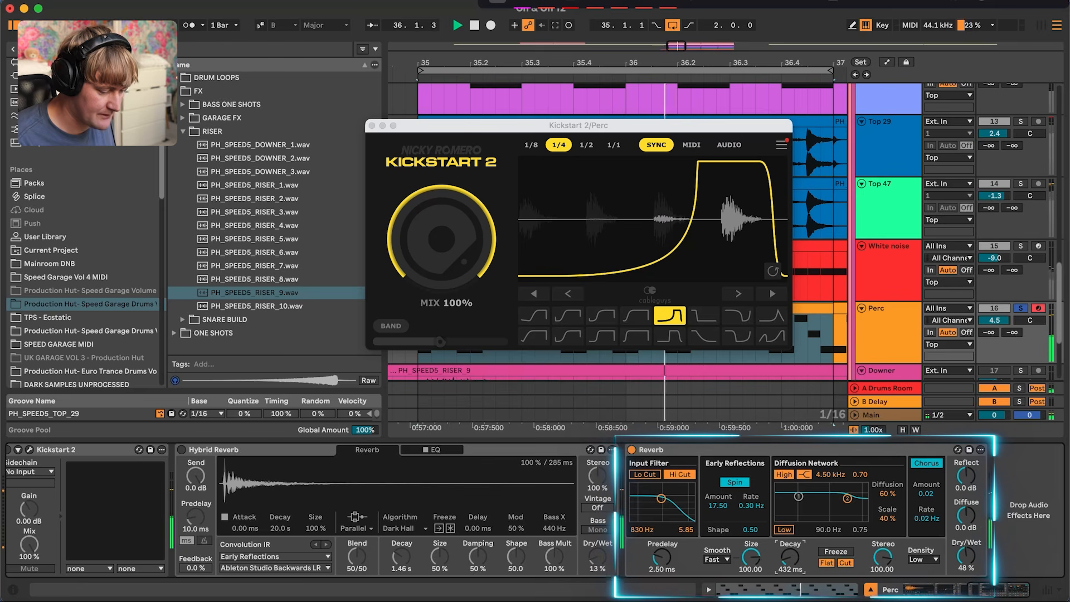
mouse_move(966, 556)
mouse_down()
mouse_move(965, 521)
mouse_move(966, 552)
mouse_up()
key(space)
Unsolo the Perc track and play the full drum mix with Perc muted and unmuted to compare.
click(1020, 308)
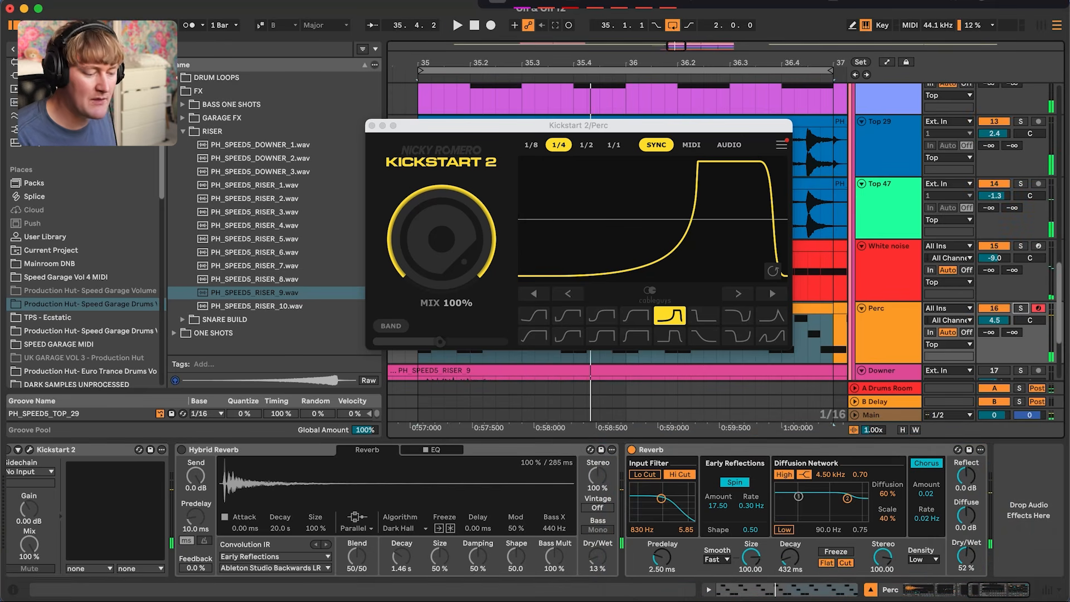
key(space)
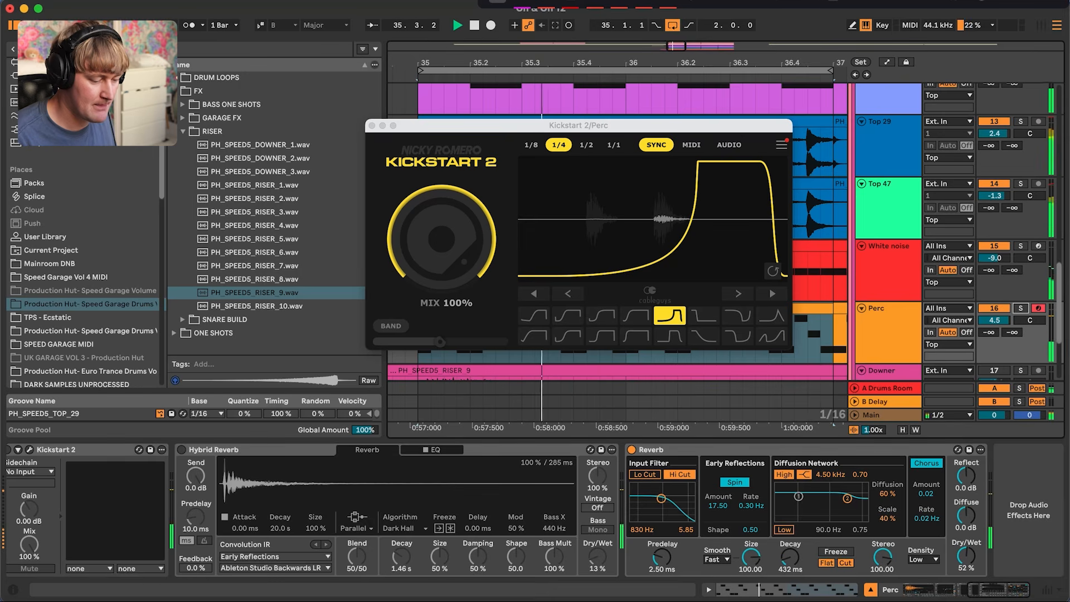
click(995, 308)
key(space)
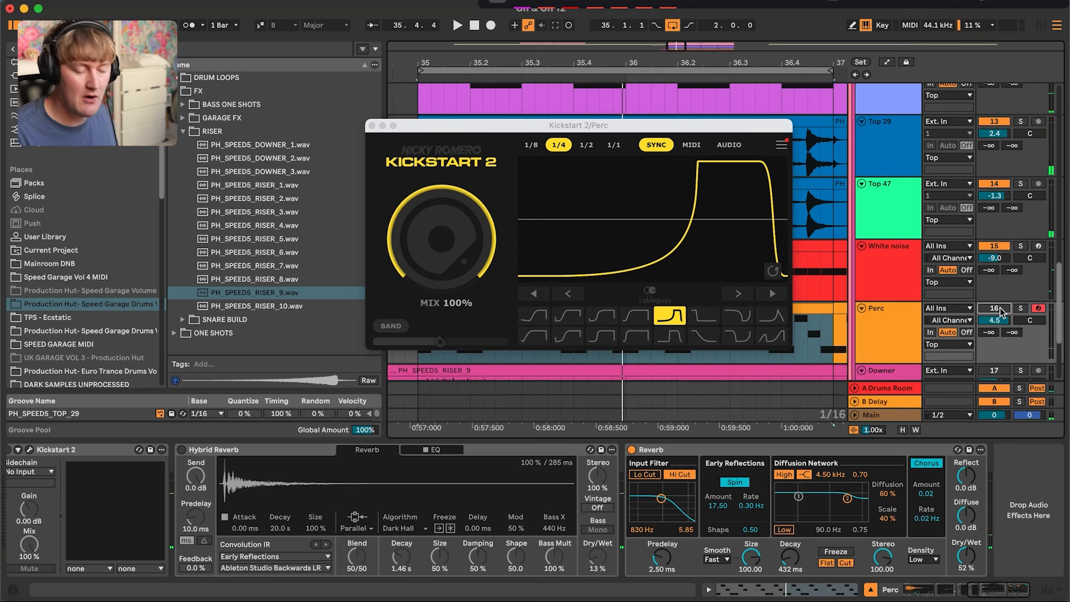
key(space)
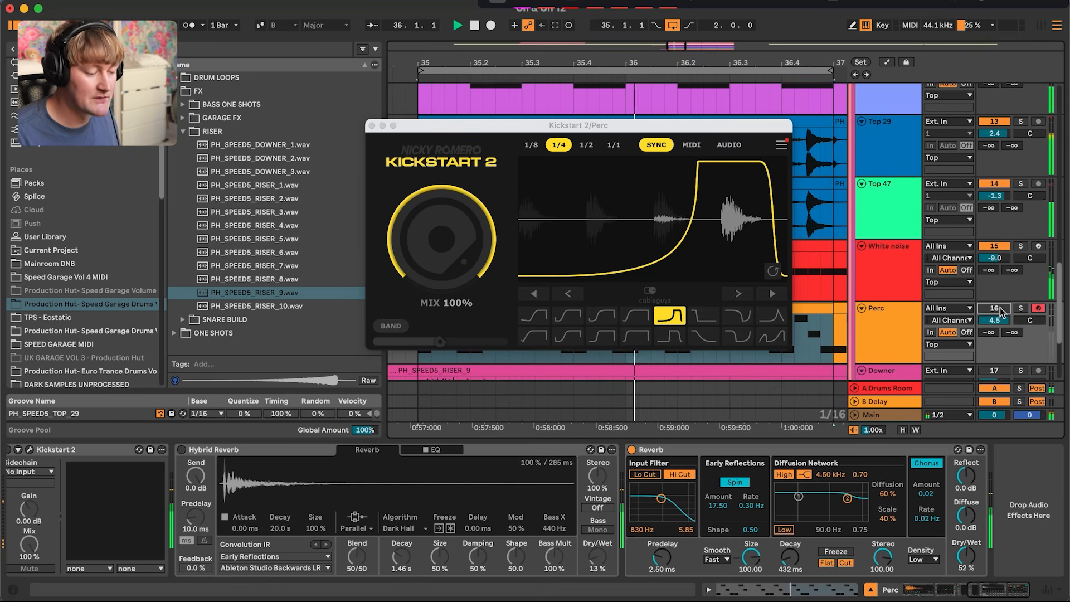
key(space)
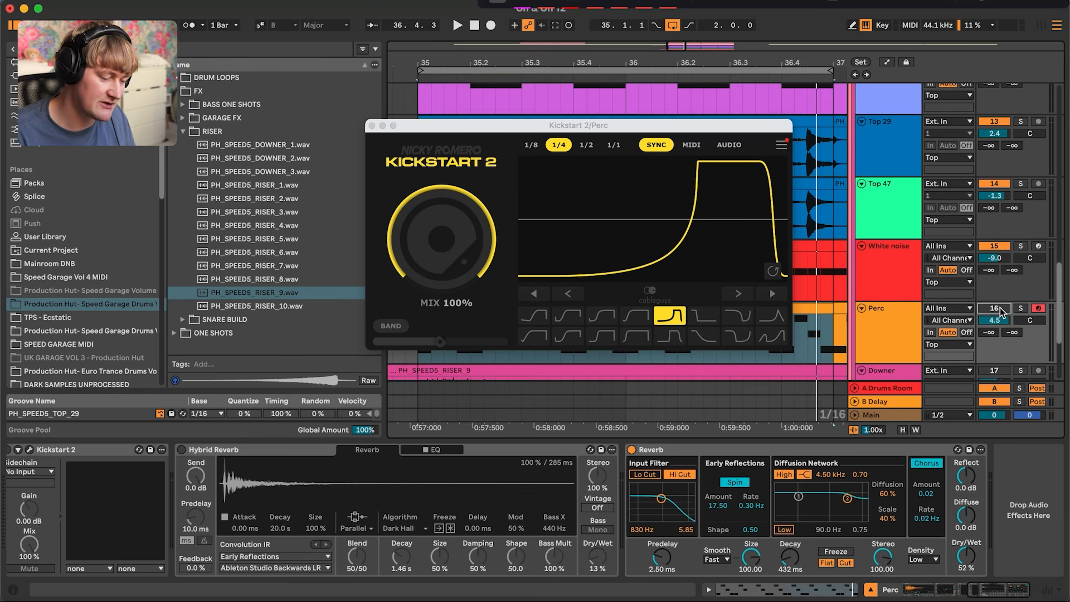
key(space)
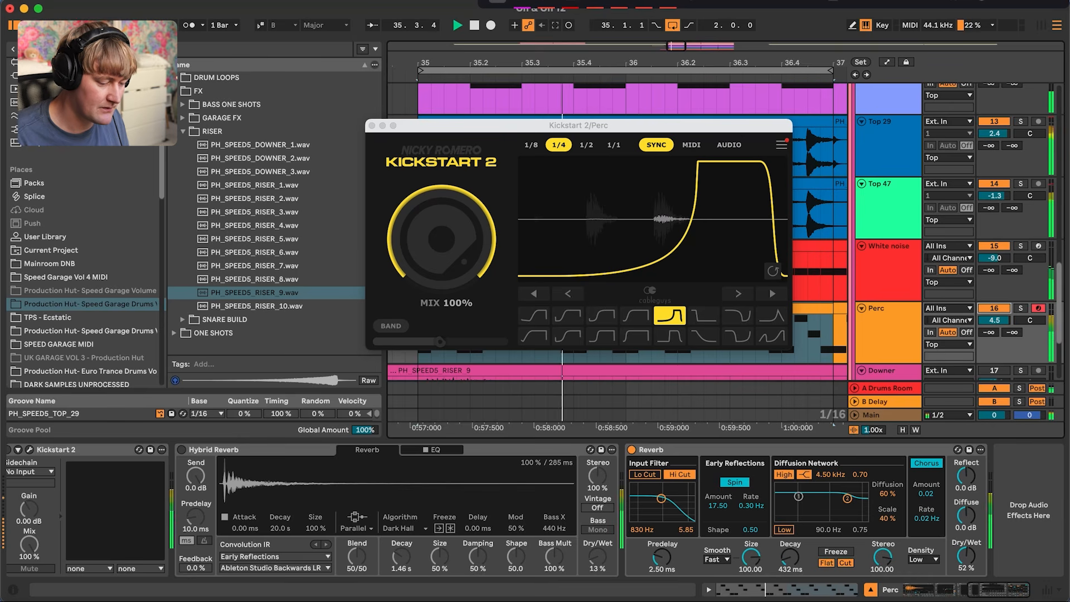
click(994, 309)
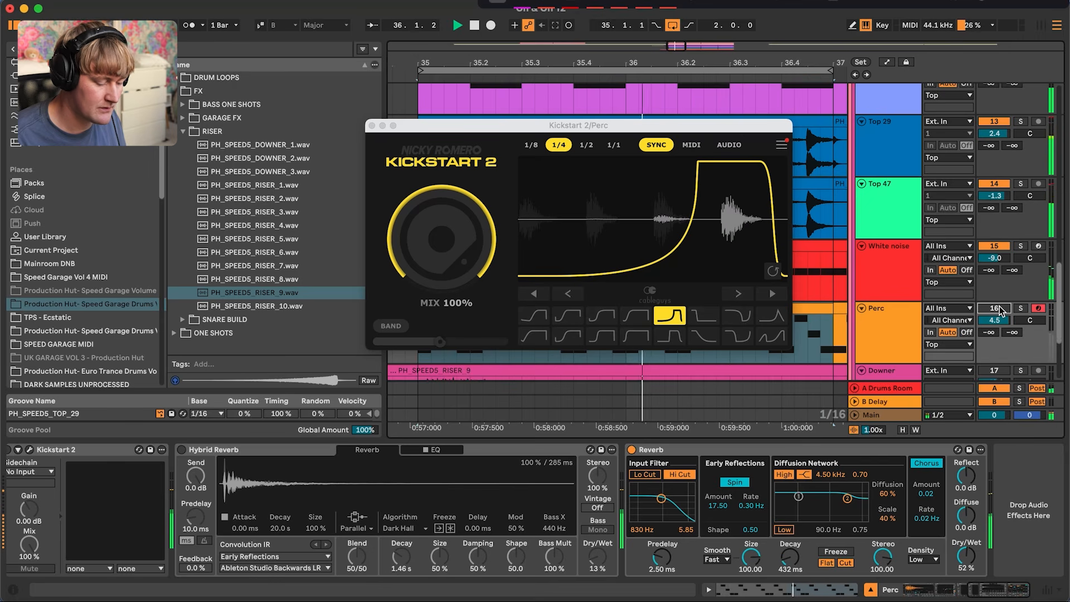
click(1000, 309)
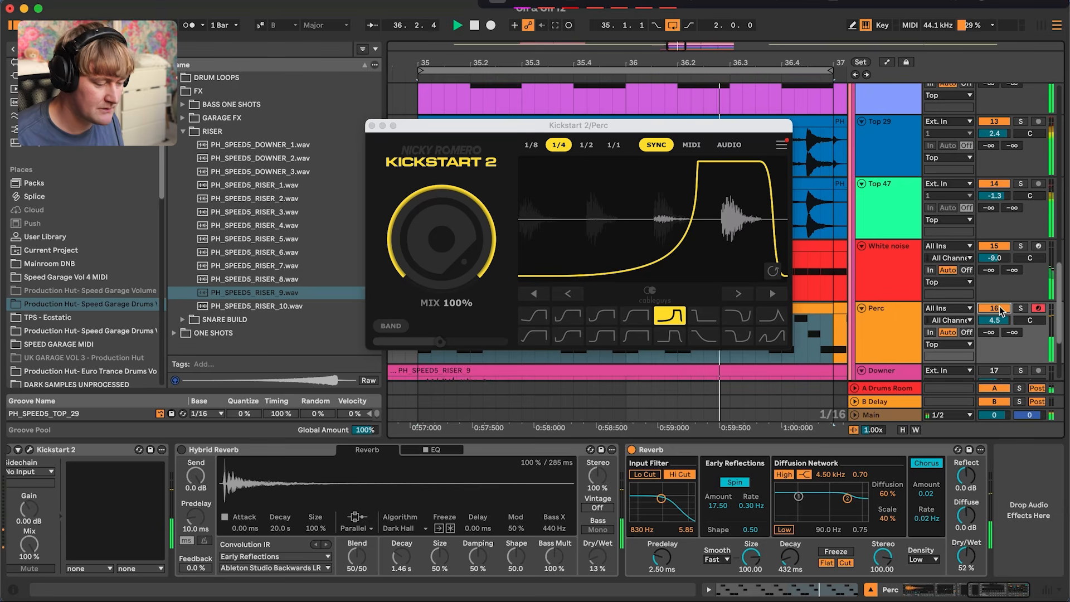
key(space)
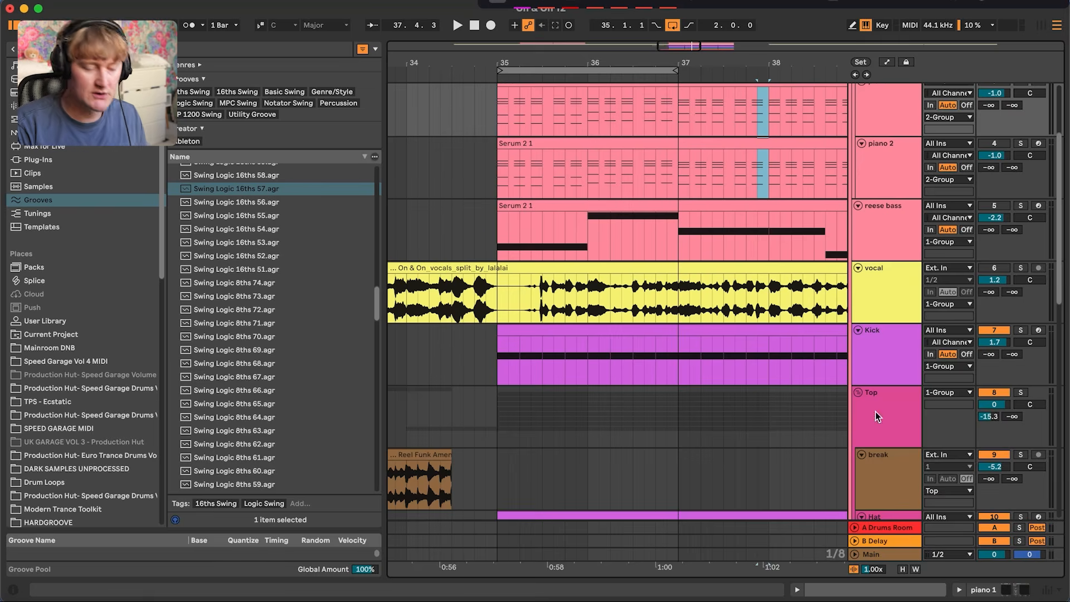
Show the Top group's effects, solo the group and audition it with Drum Buss bypassed and re-enabled.
double_click(875, 417)
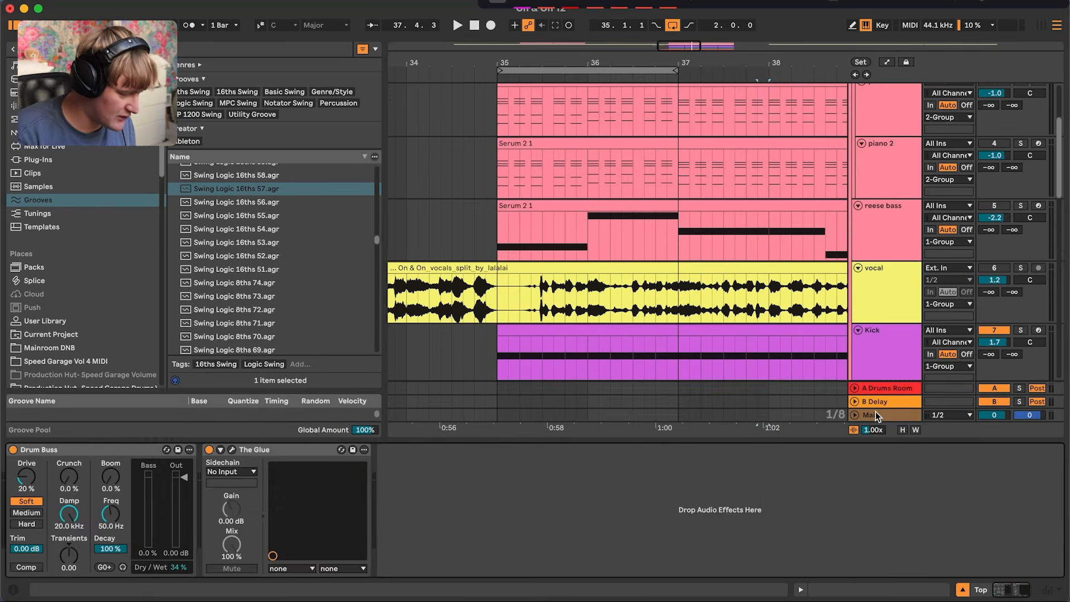
scroll(618, 279, down, 3)
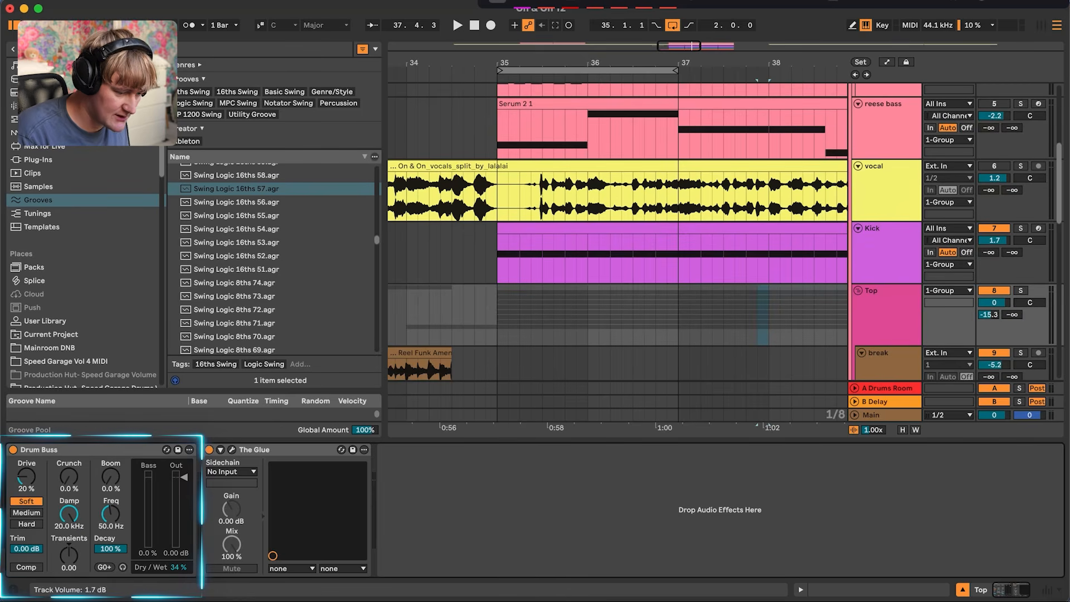
click(1021, 291)
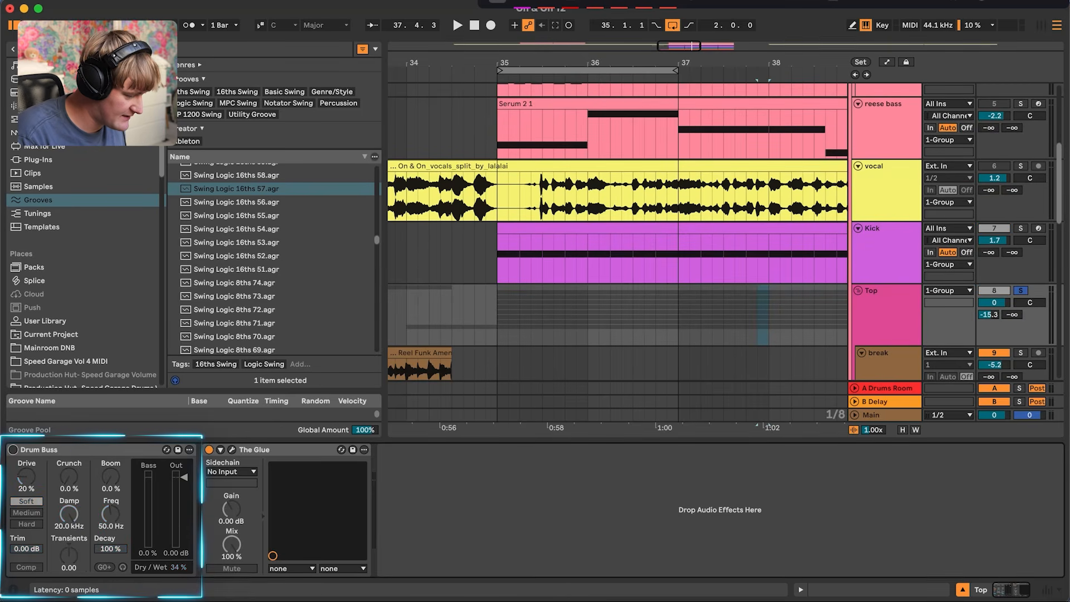
key(space)
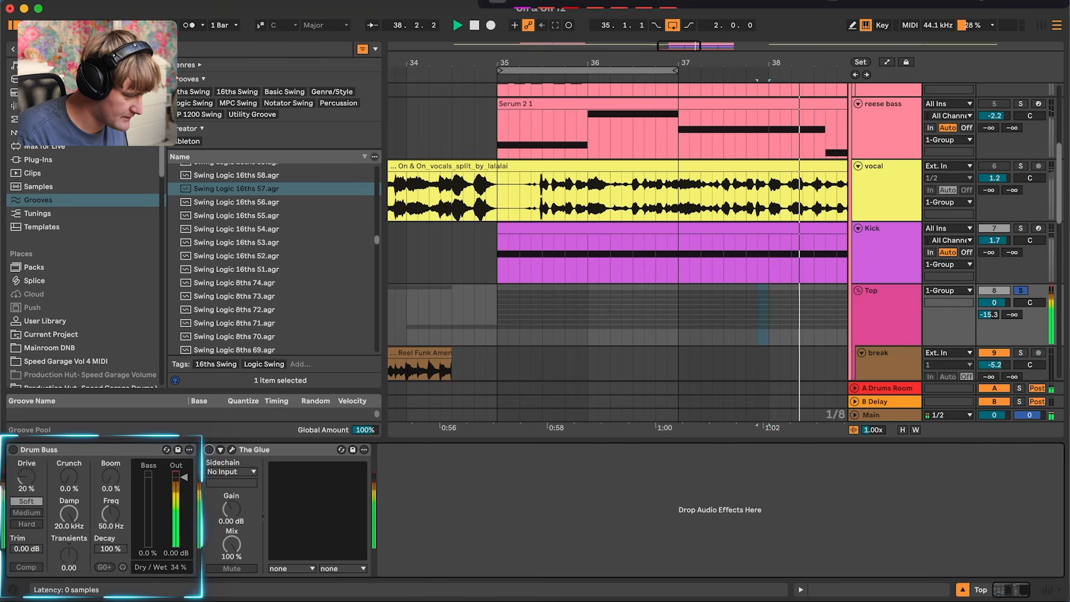
click(12, 449)
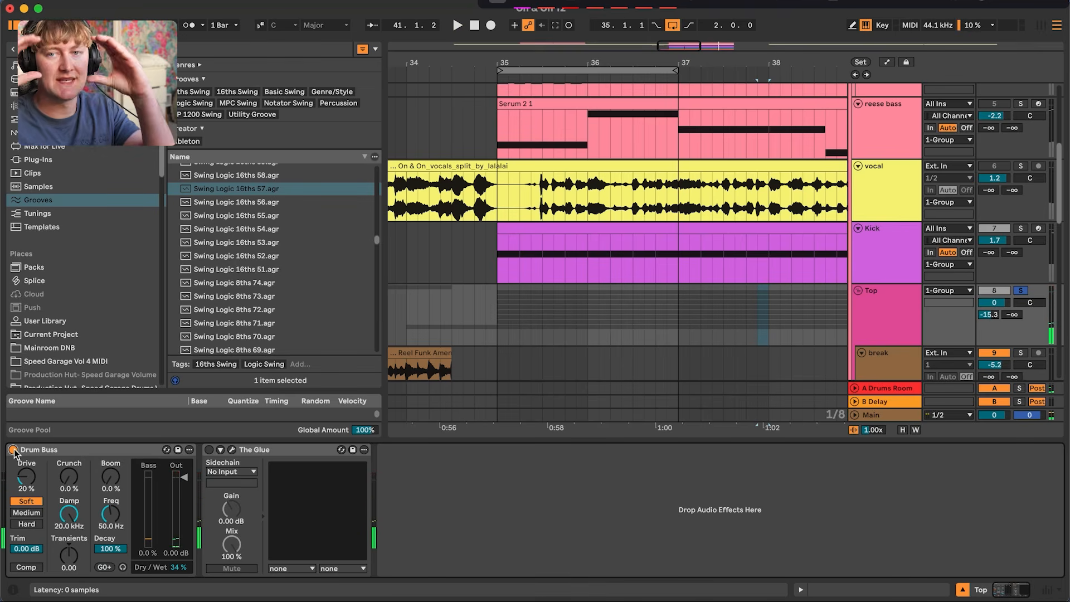
Enable The Glue on the Top group and open its plugin window to examine the compression during playback.
scroll(618, 232, down, 2)
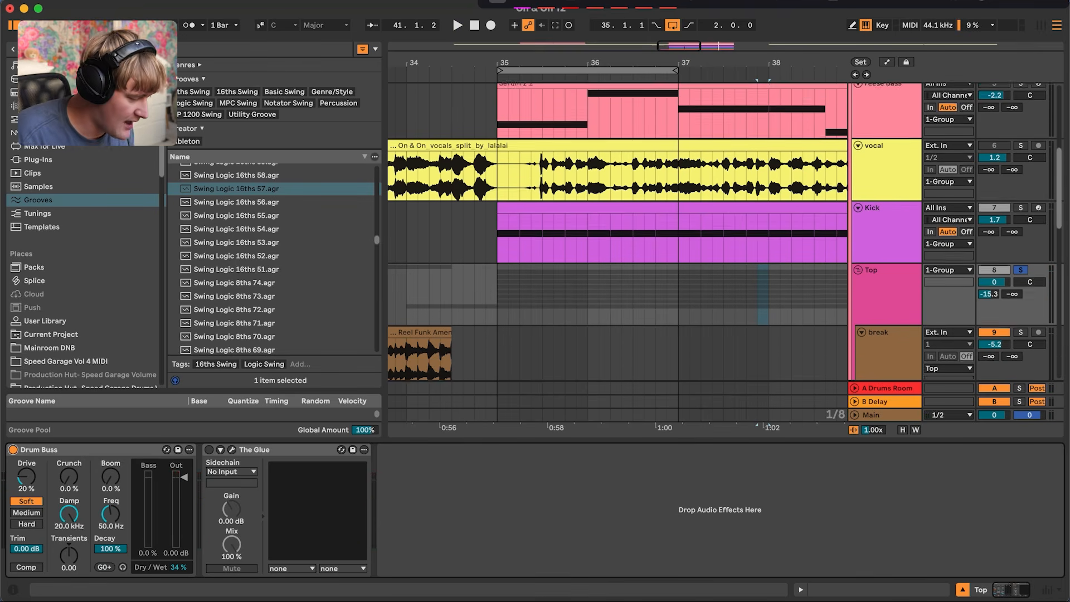
click(209, 450)
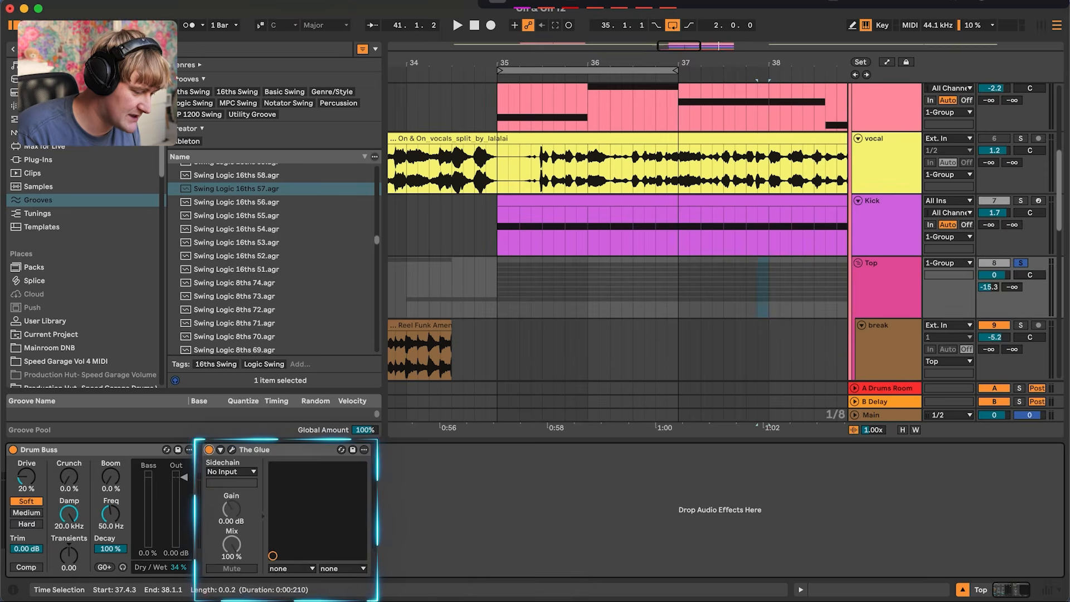
click(486, 226)
key(Down)
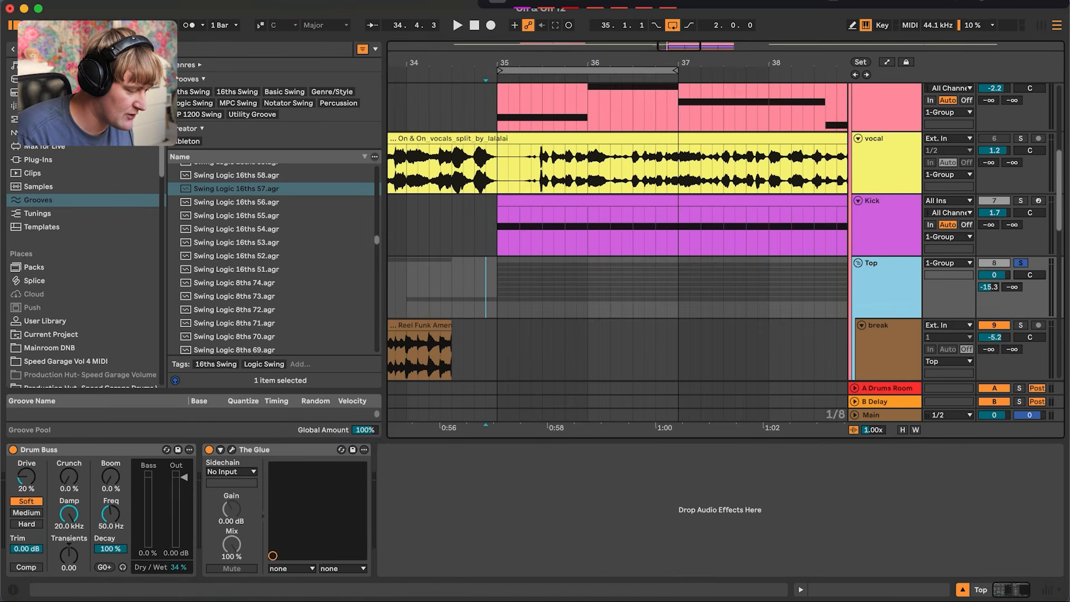
click(232, 450)
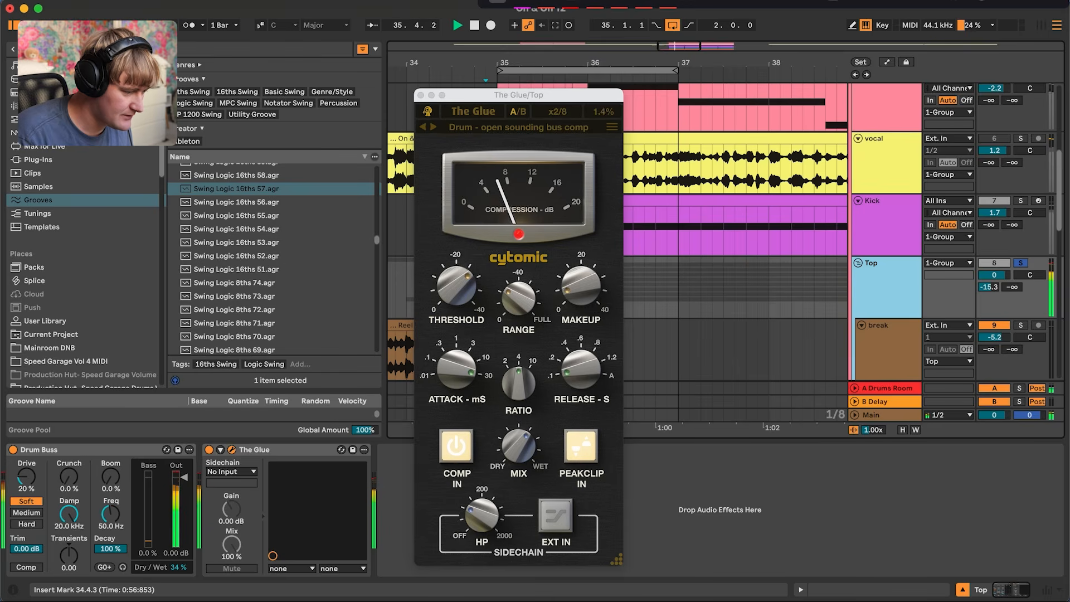
Stop playback, close The Glue's window, and try out the stock Glue Compressor on the Top group before removing it.
key(space)
key(super+w)
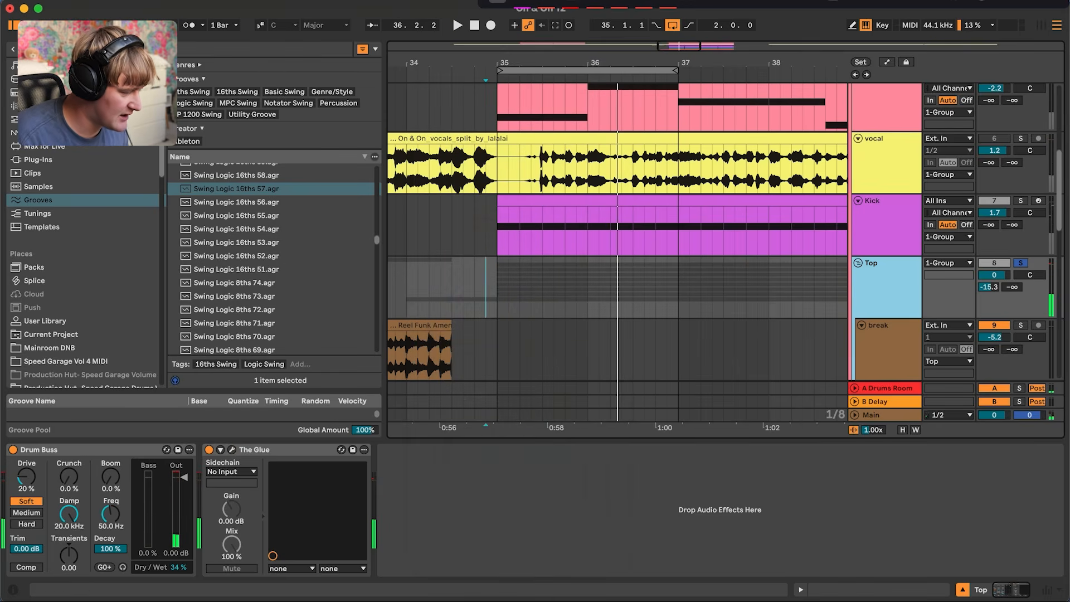
key(super+f)
text(eq)
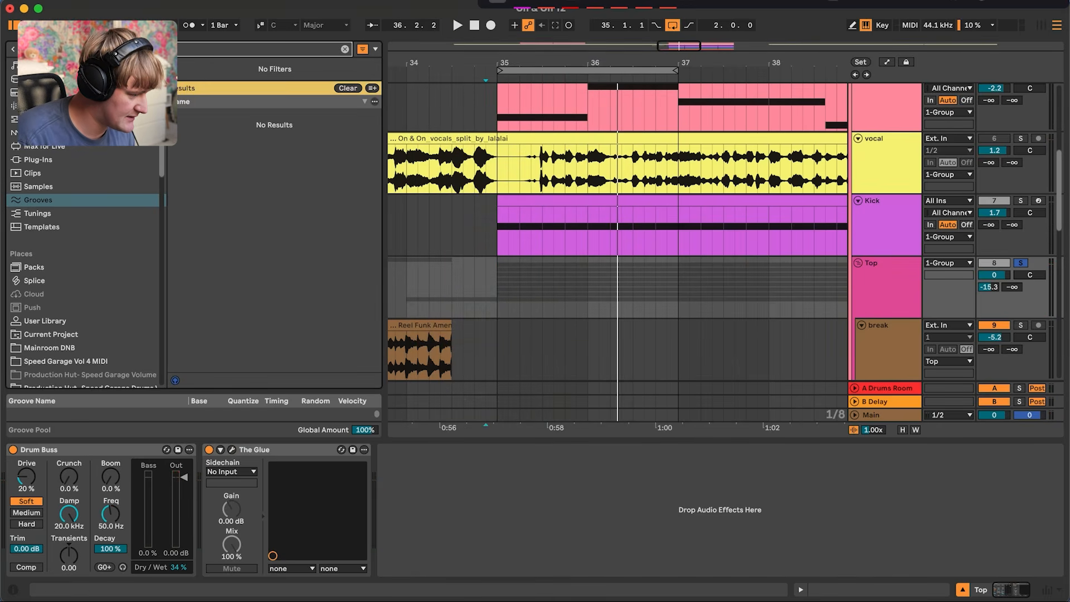
key(BackSpace)
key(BackSpace)
text(eq)
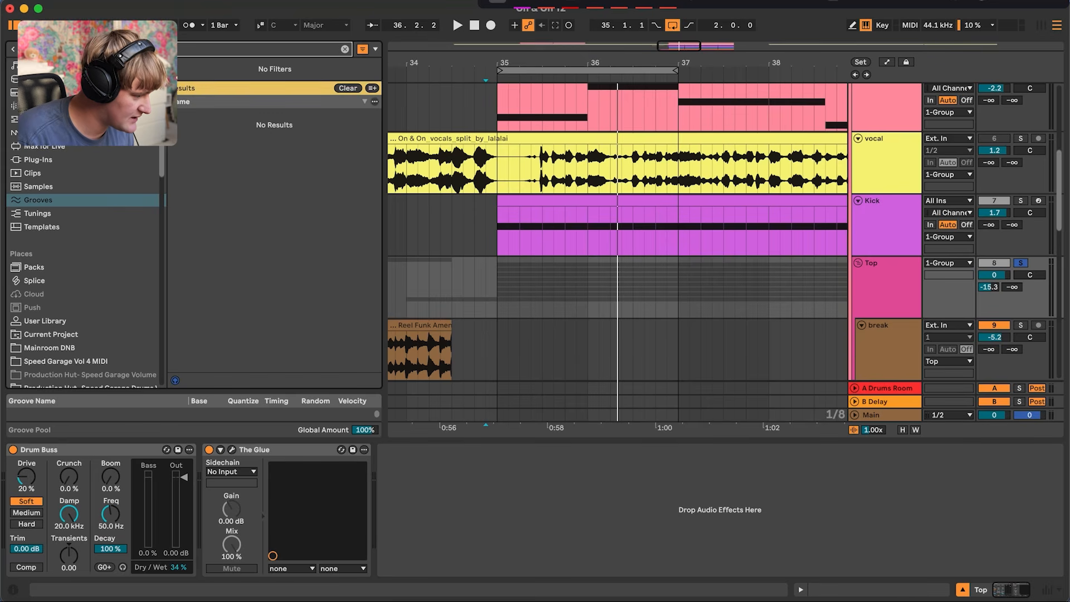
click(46, 106)
double_click(223, 158)
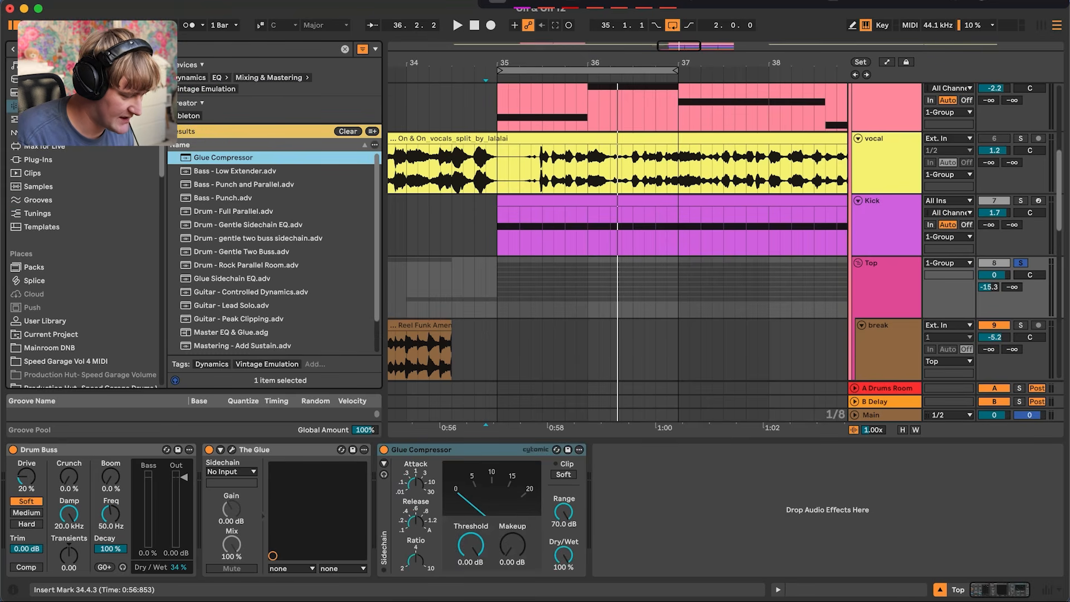
click(232, 449)
drag(518, 94, 804, 94)
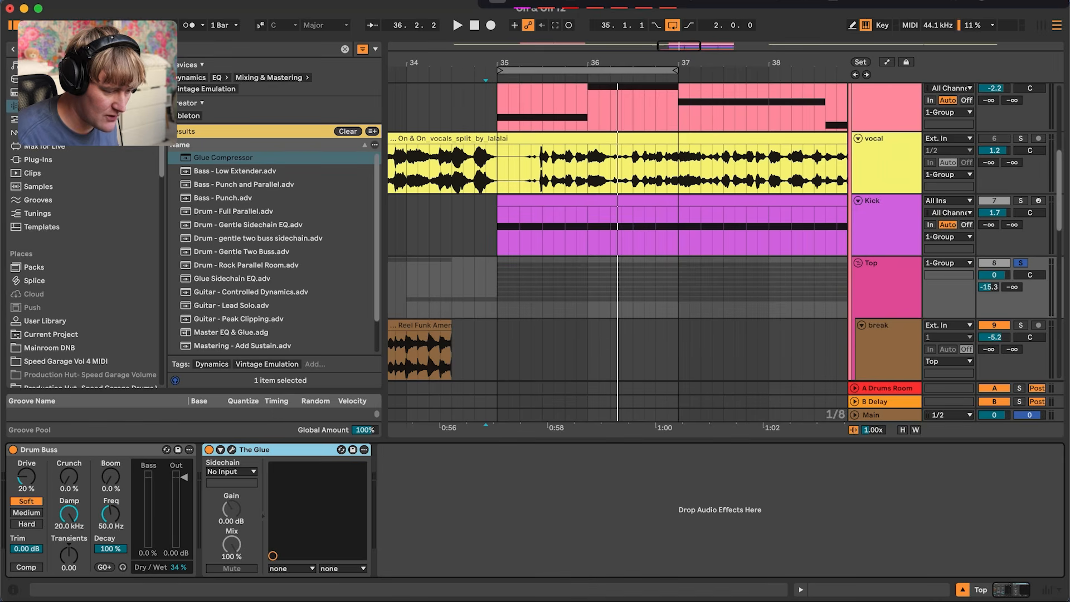
Show the A Drums Room return's reverb and audition the soloed Top group with its send at 0 dB and -15.3 dB.
click(897, 388)
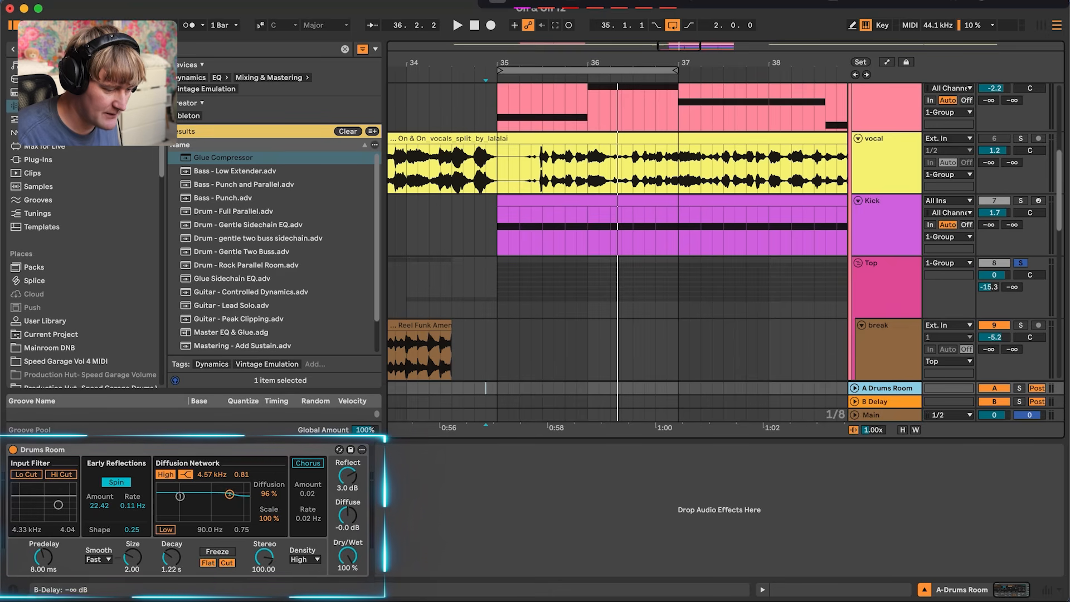
key(space)
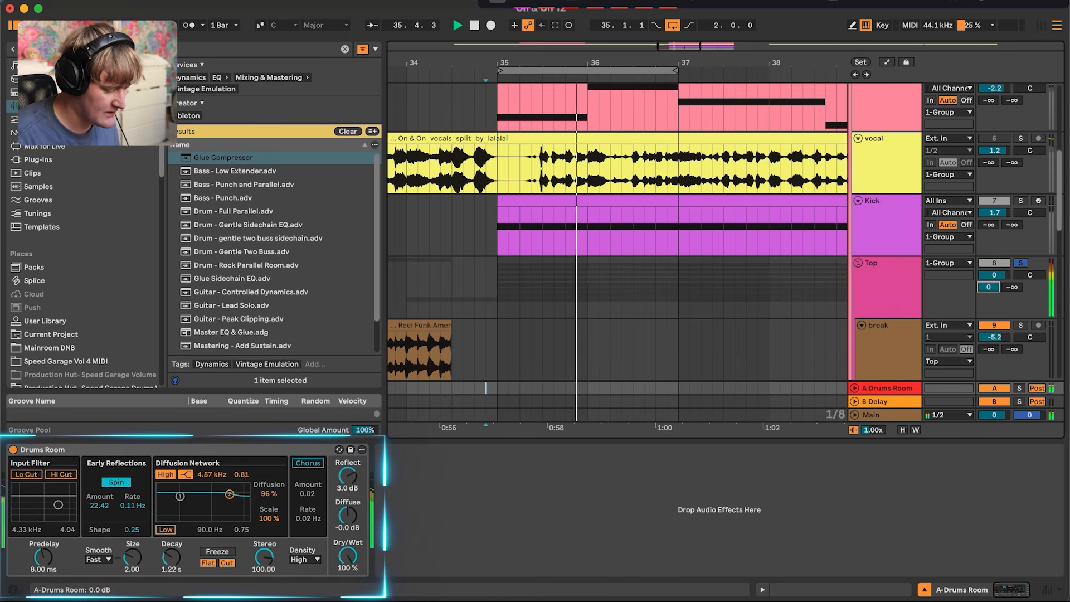
key(space)
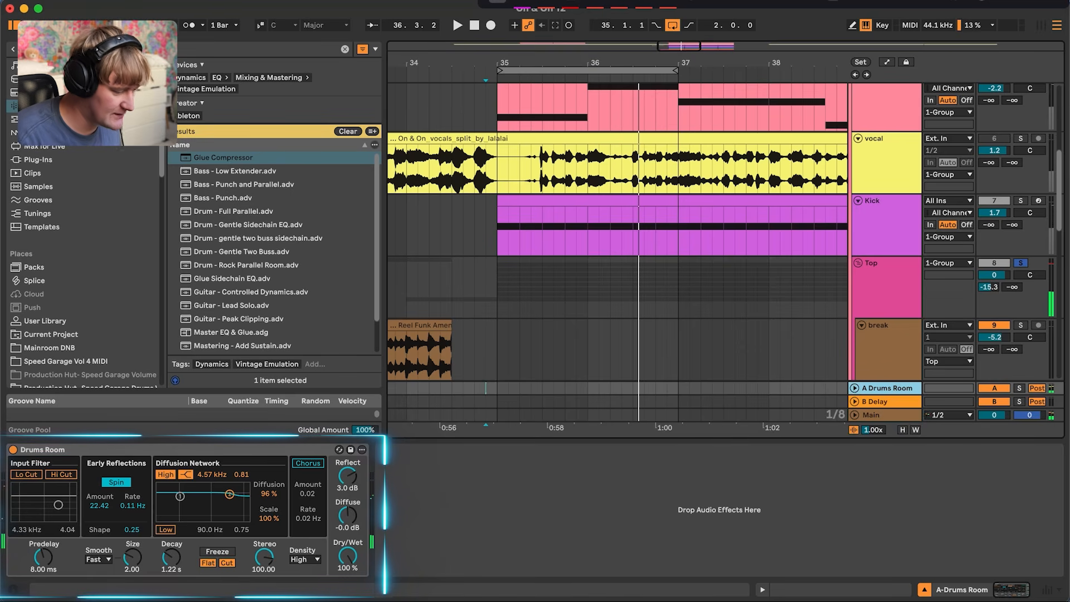
click(347, 556)
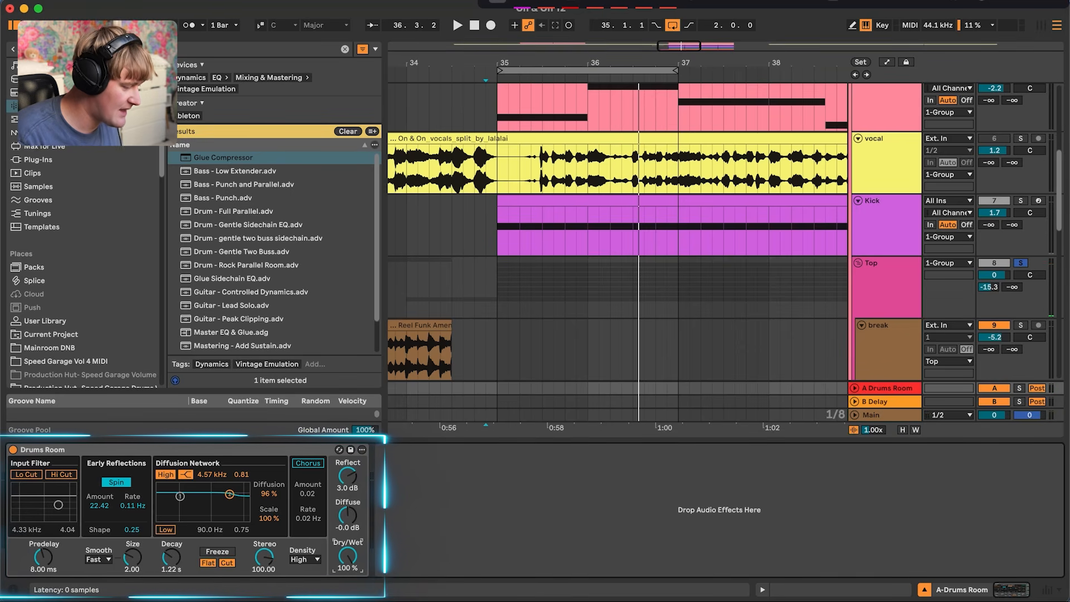
Find the Drums Room.adv preset by searching for "drum room", load it on the return, and delete the duplicate.
key(super+f)
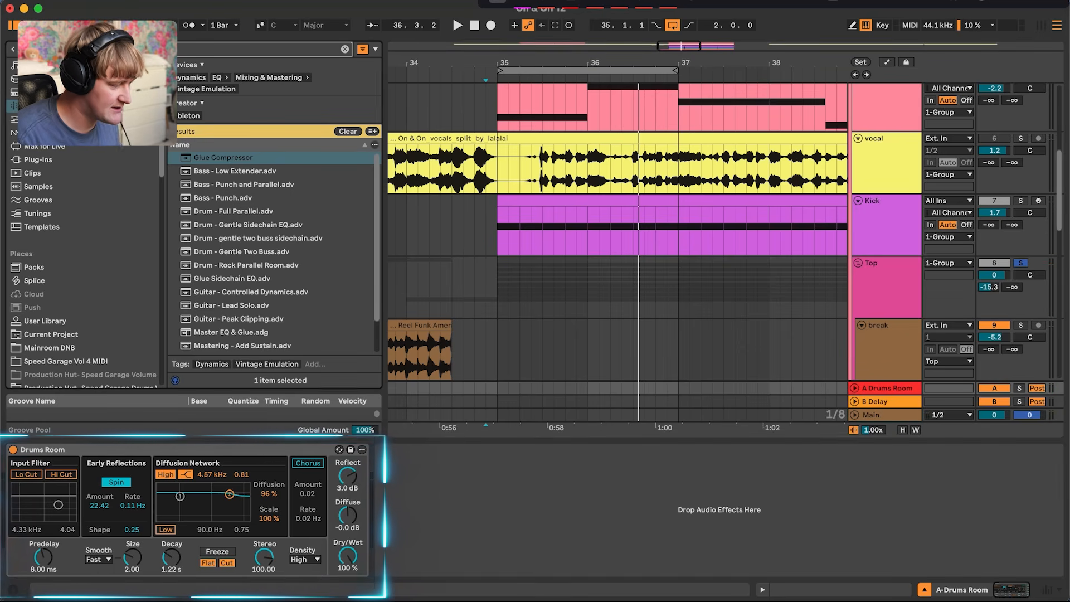
text(drum)
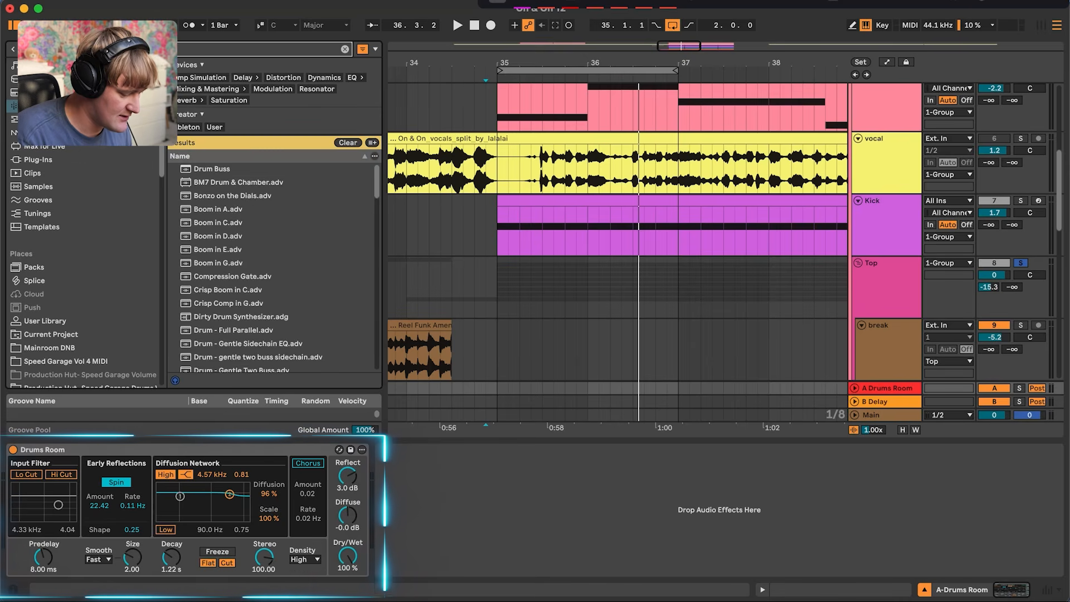
text( room)
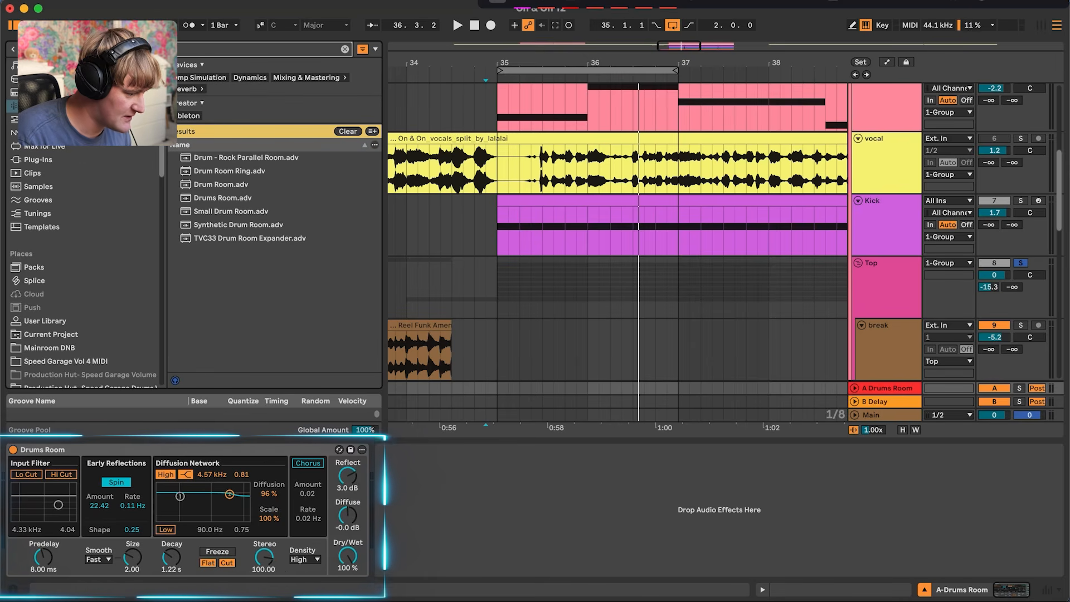
key(Down)
key(Down)
key(Down)
key(Down)
key(Return)
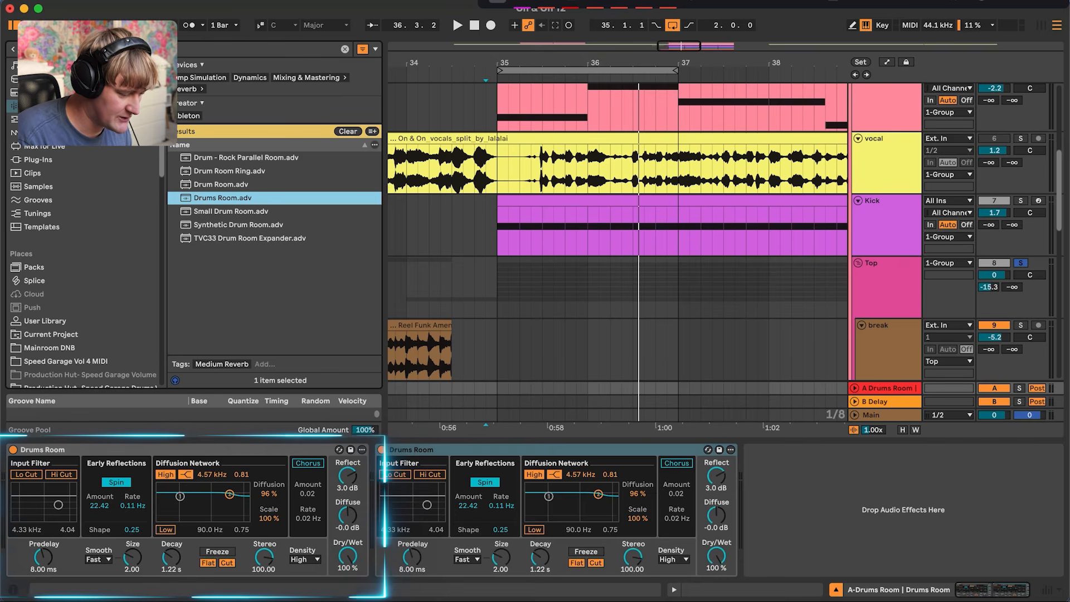
click(501, 449)
key(Delete)
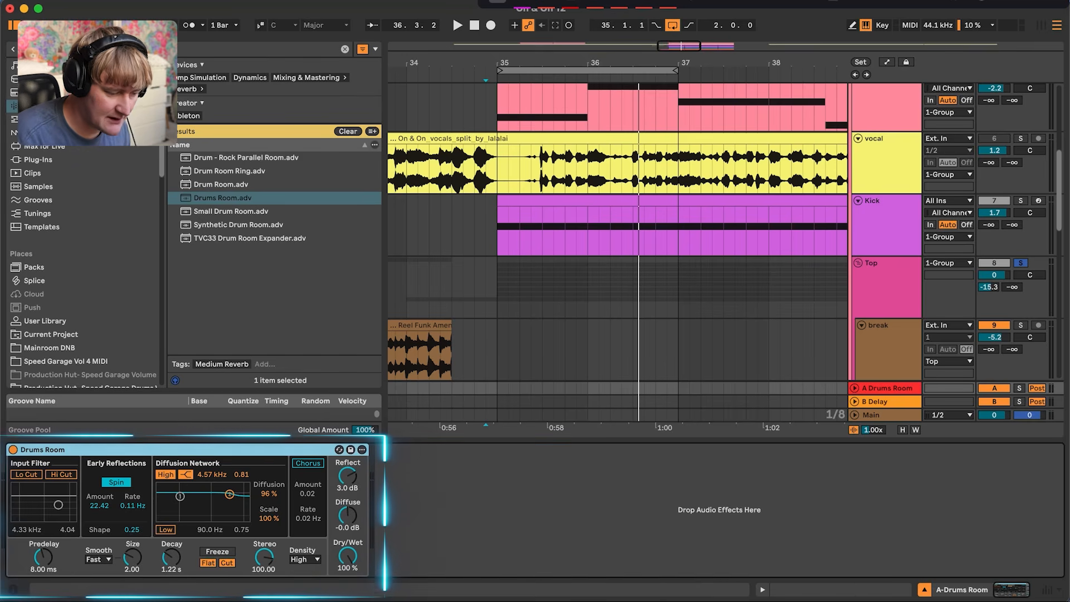
Play the soloed Top group while varying its A Drums Room send, leaving the send at -15.3 dB.
key(space)
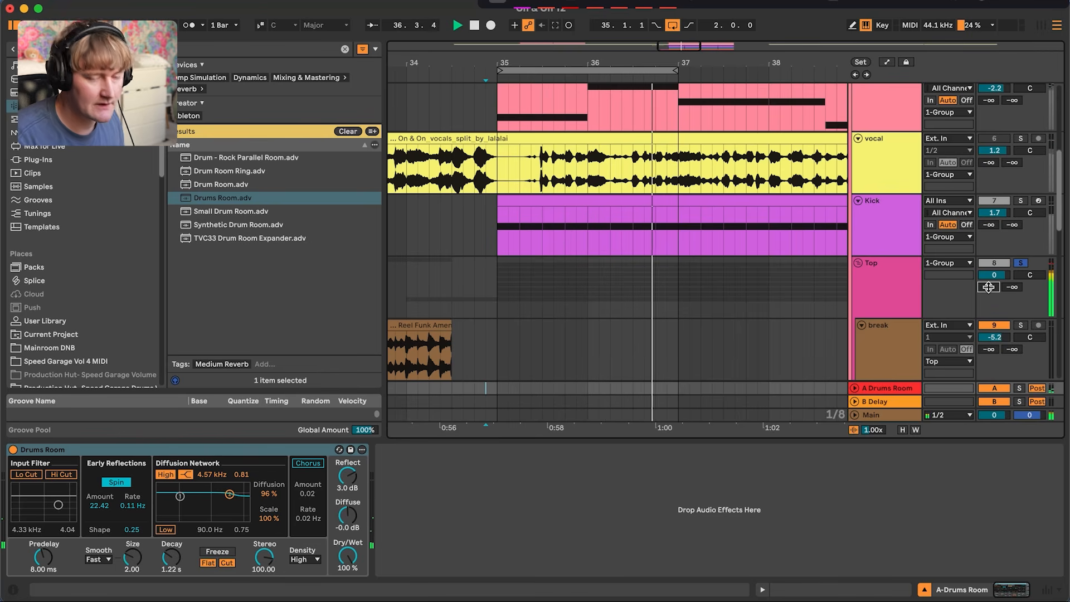
drag(987, 287, 990, 292)
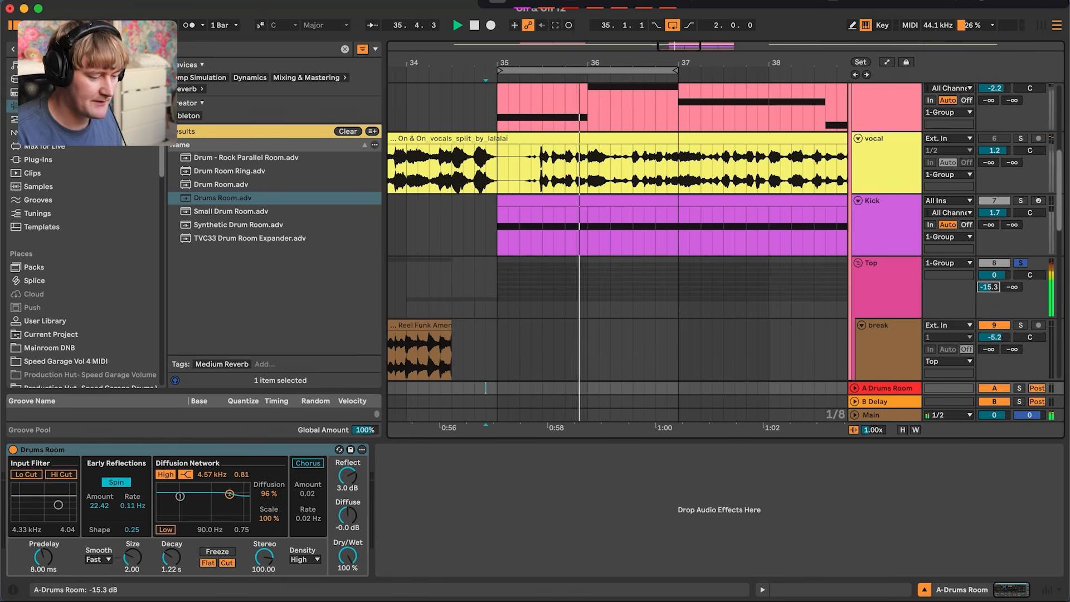
key(space)
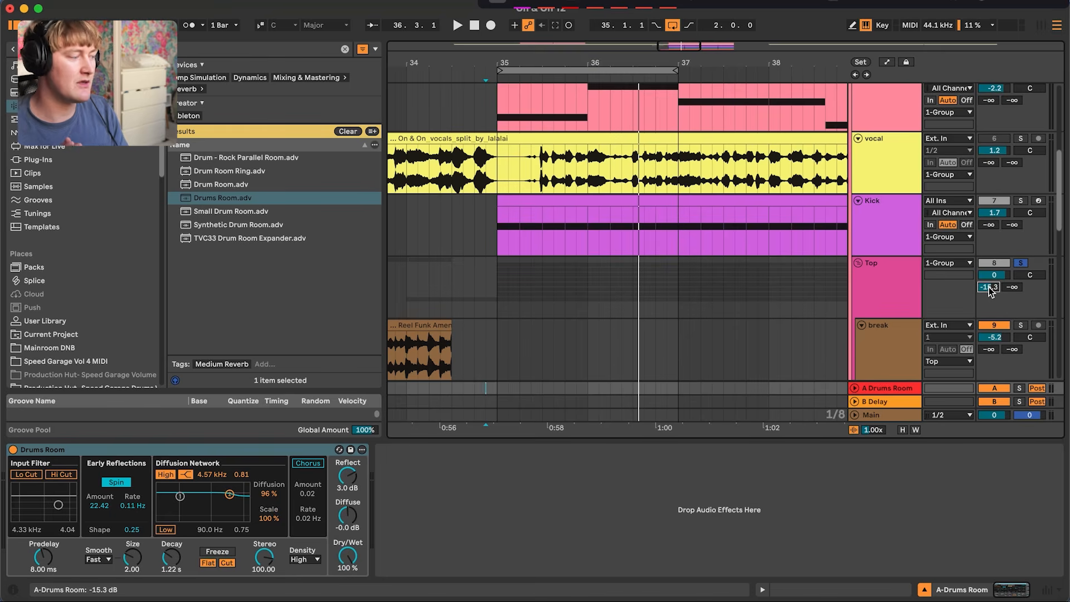
Audition the Reel Funk Amen - 2A clip on the break track from bar 33.
scroll(818, 288, up, 5)
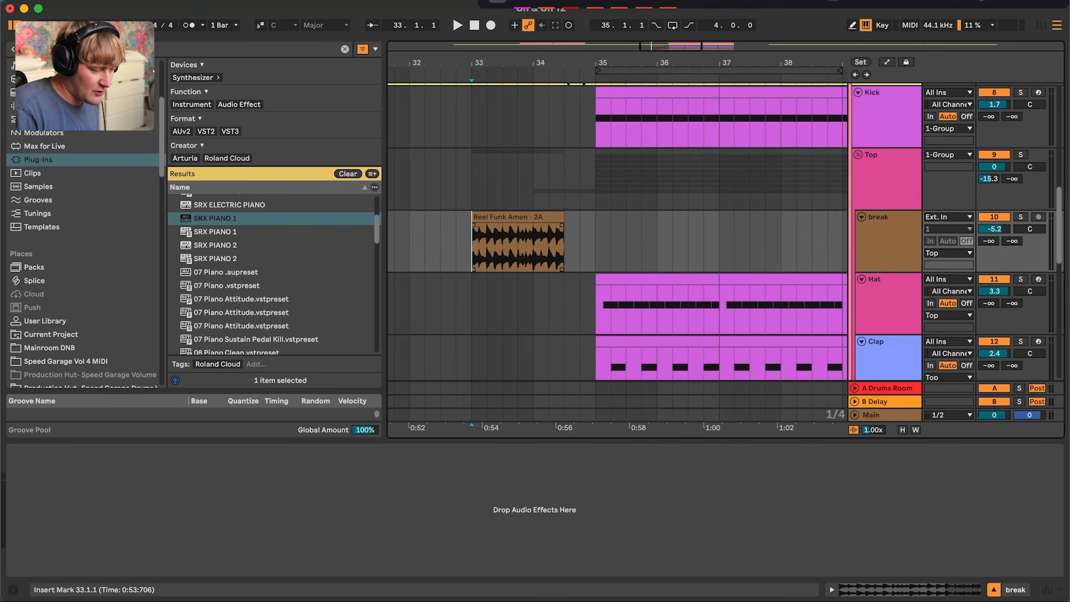
key(space)
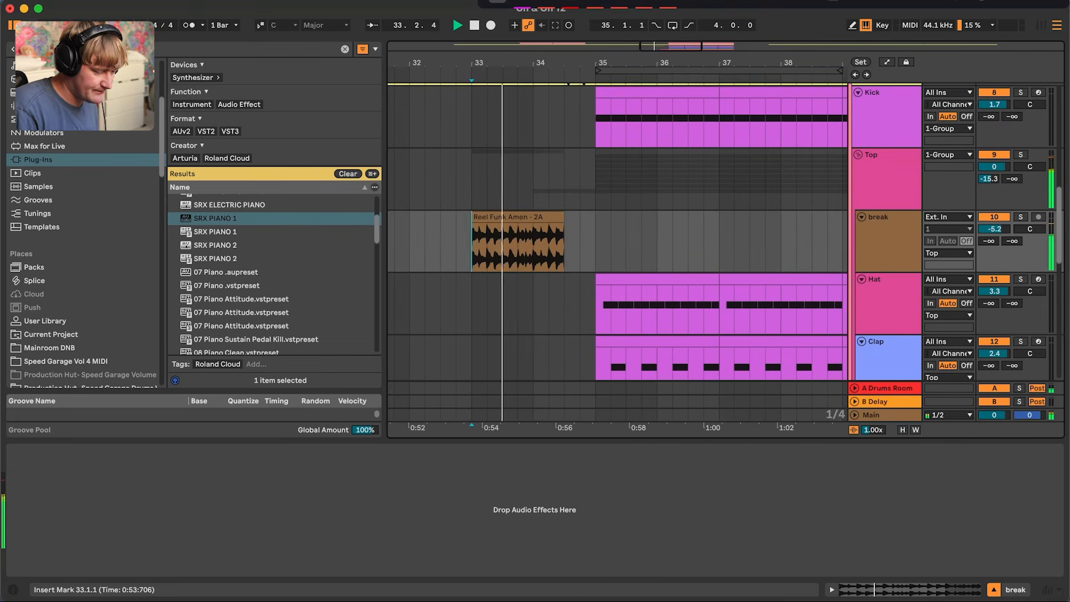
key(space)
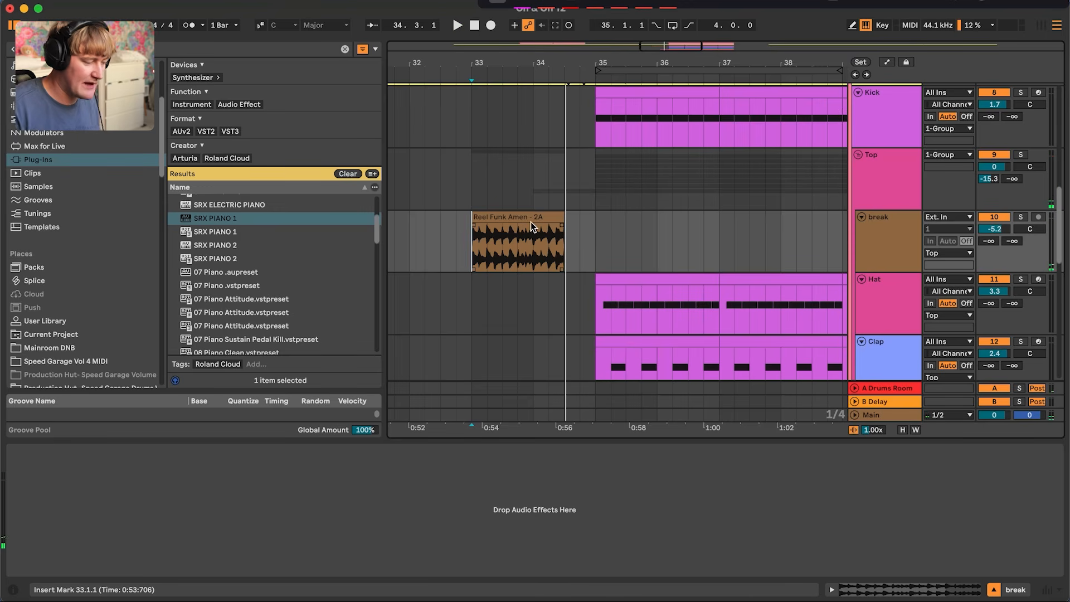
key(space)
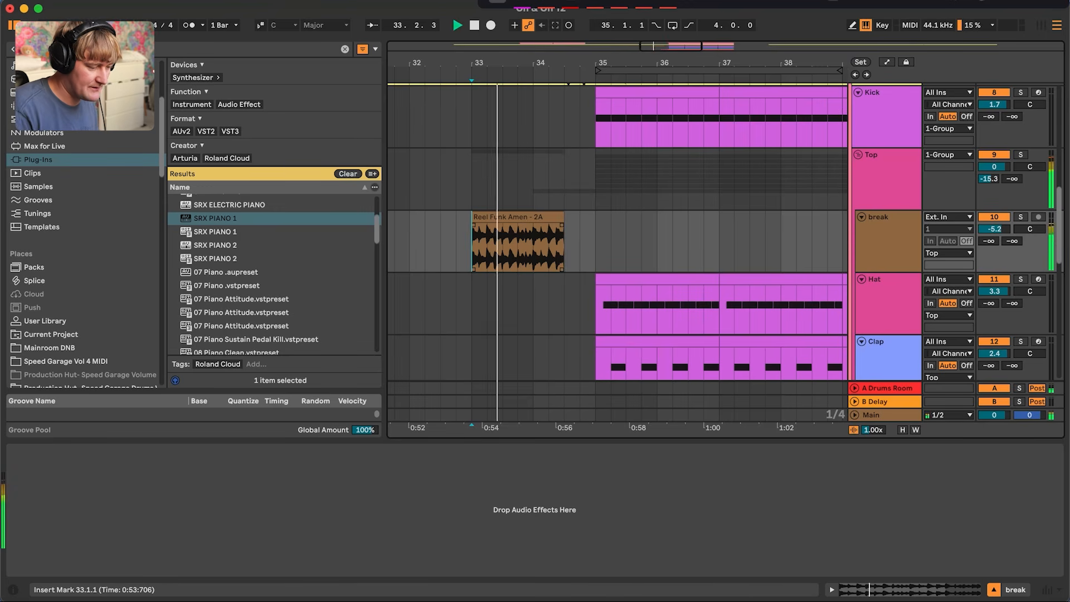
key(space)
Unmute the vocal track and play it together with the break leading into bar 35.
scroll(618, 240, up, 5)
click(994, 170)
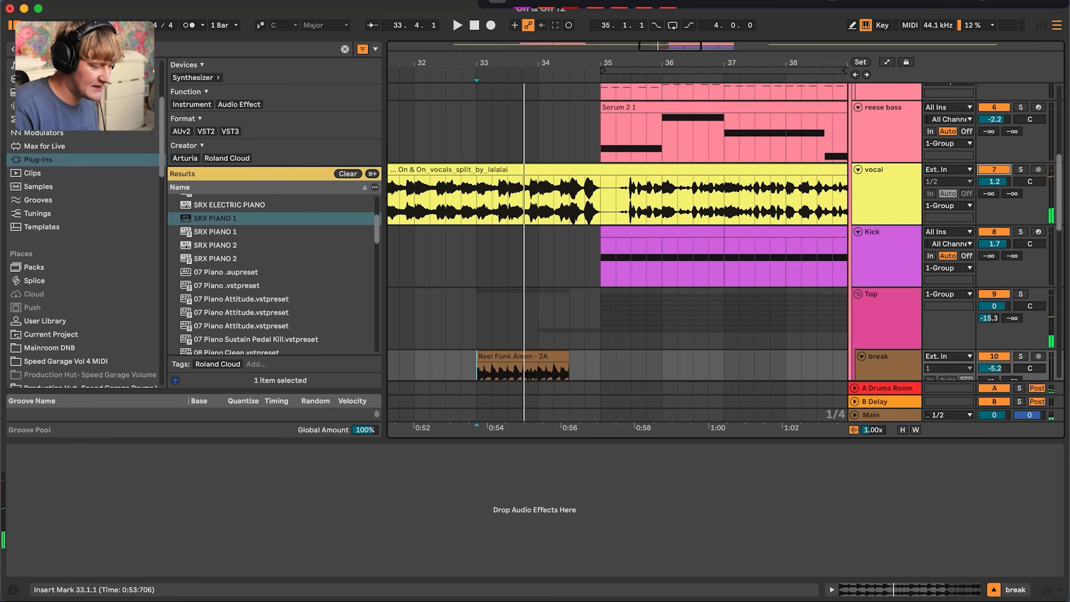
key(space)
scroll(538, 195, up, 3)
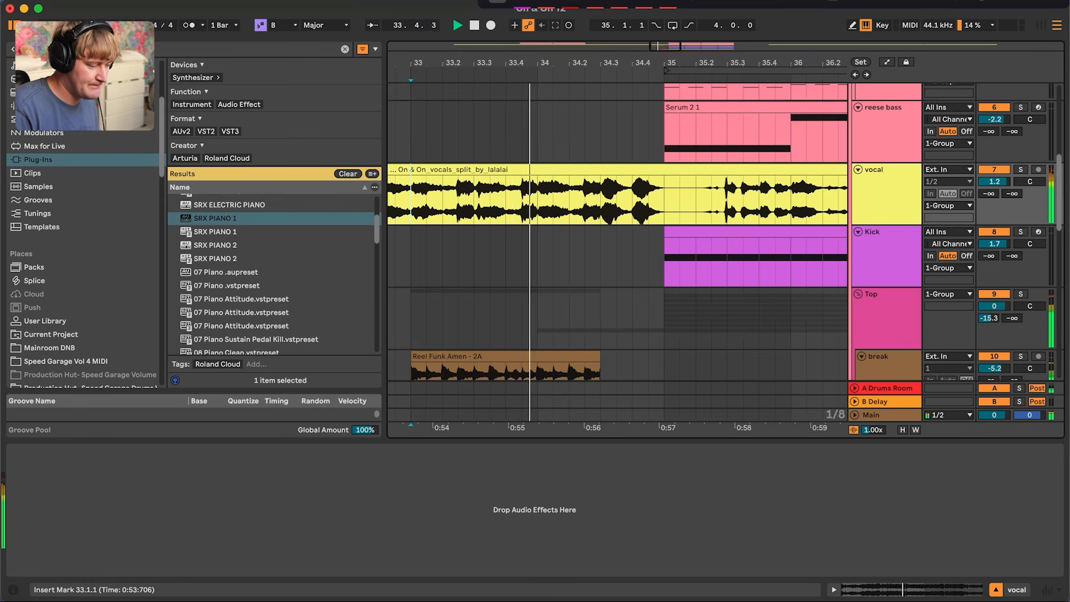
scroll(607, 208, up, 2)
key(space)
Separate the vocal section from 34.3.1 to 35.1.1 into its own clip and play the passage into bar 35.
mouse_move(624, 195)
mouse_down()
mouse_move(689, 195)
mouse_move(562, 167)
mouse_move(673, 166)
mouse_up()
key(space)
key(space)
drag(561, 167, 625, 166)
click(404, 189)
key(space)
click(623, 209)
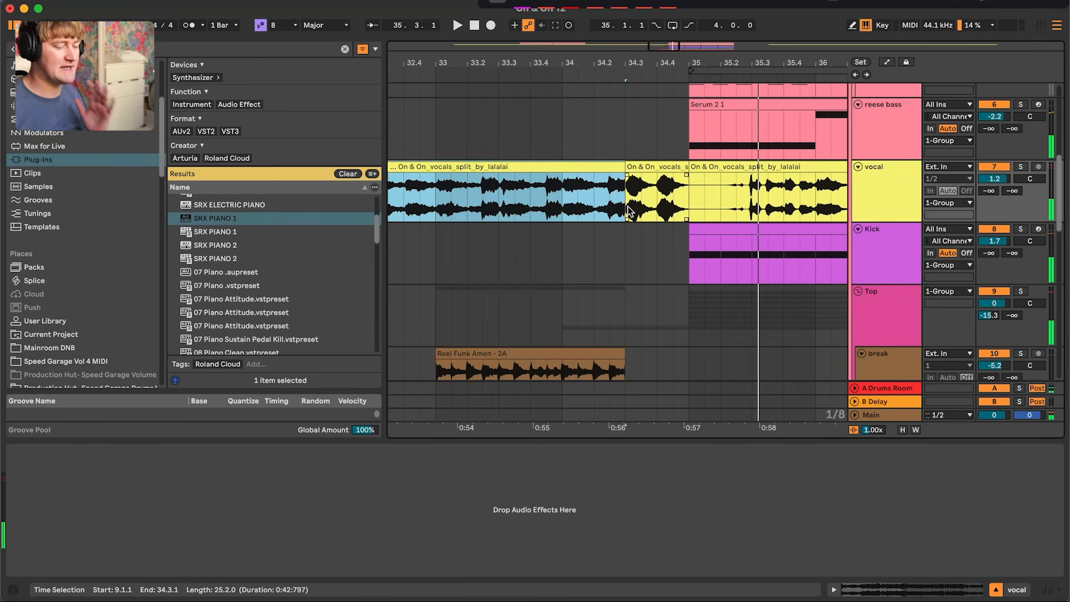
Select the break clip's section from 33.4.1 to 34.3.1 and compare where it ends against the vocal.
scroll(630, 211, down, 3)
drag(626, 276, 531, 276)
key(space)
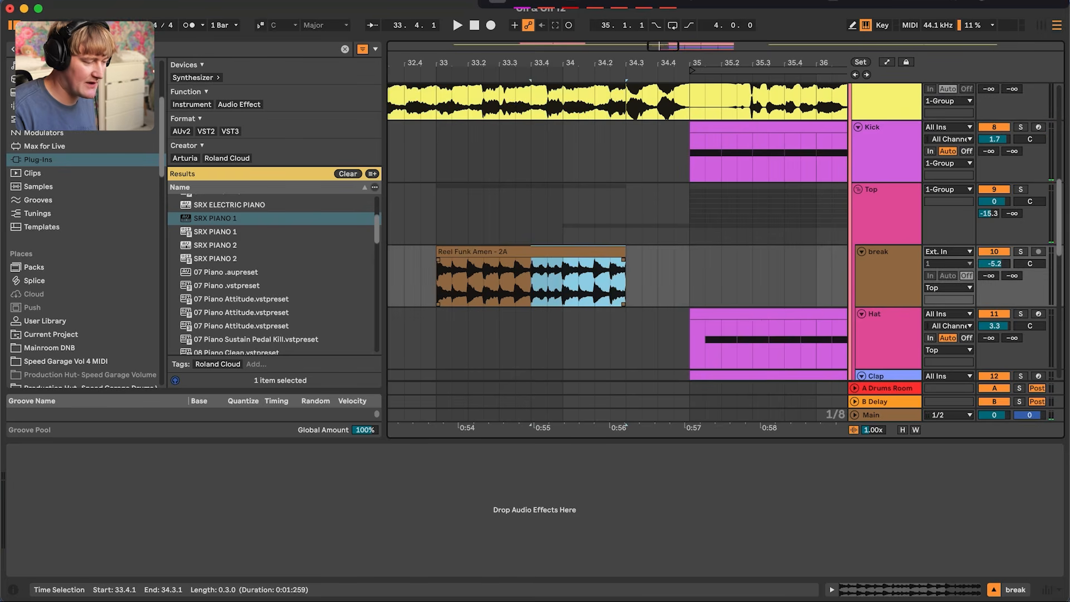
scroll(531, 276, up, 2)
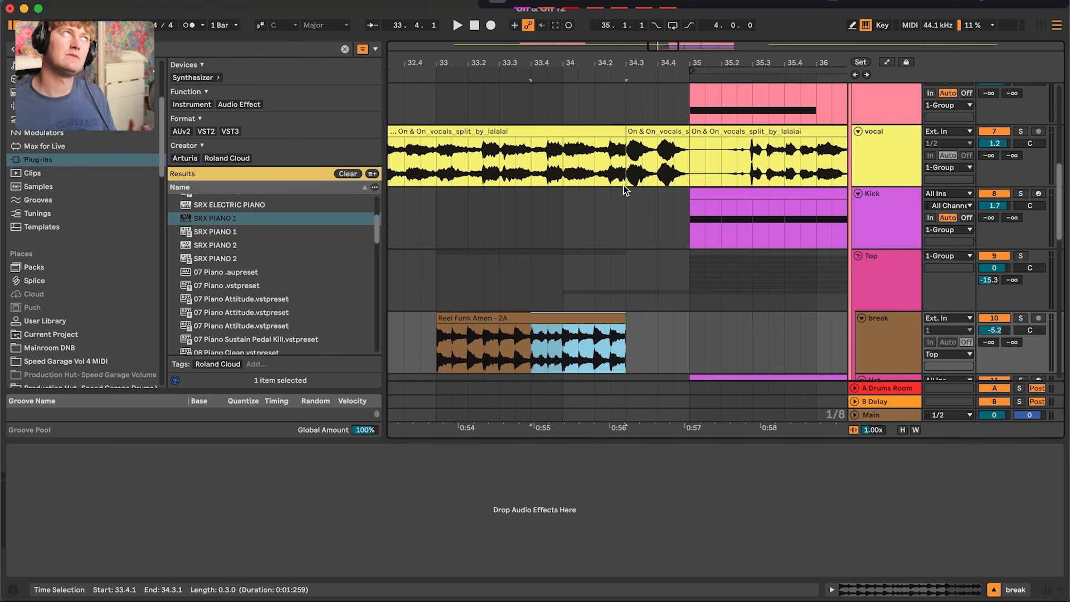
Play the vocal and break together from 33.1.1, and audition the vocal section starting at 34.3.1.
click(578, 156)
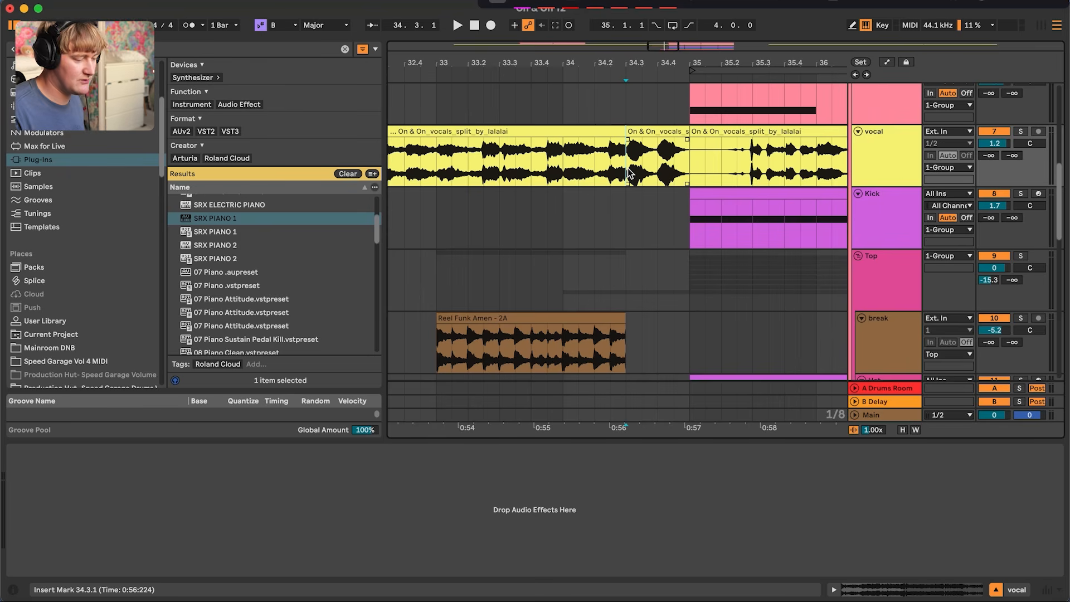
click(436, 161)
key(space)
key(space)
key(space)
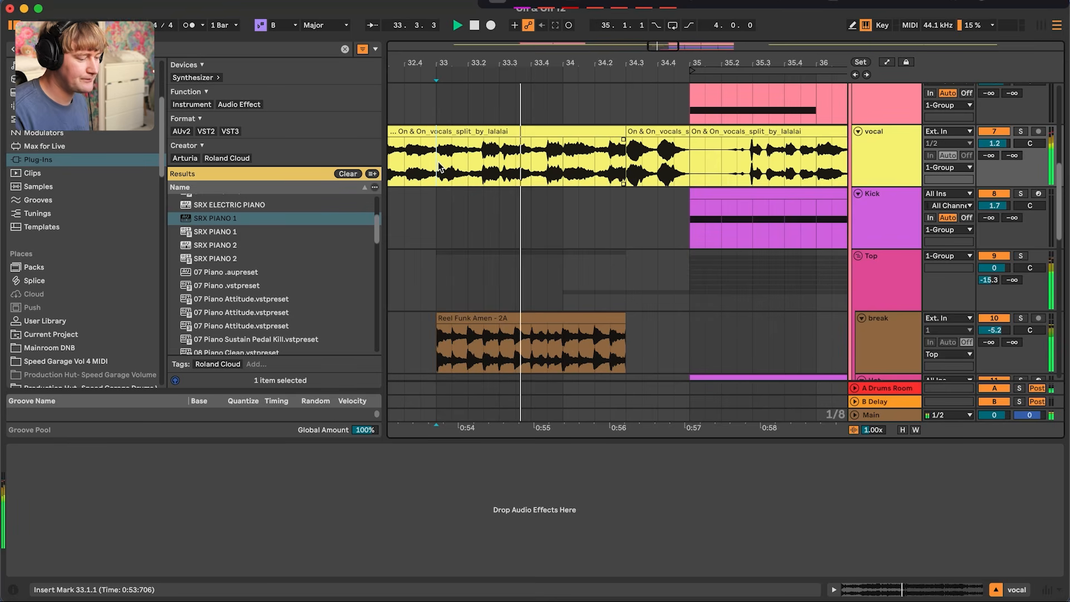
key(space)
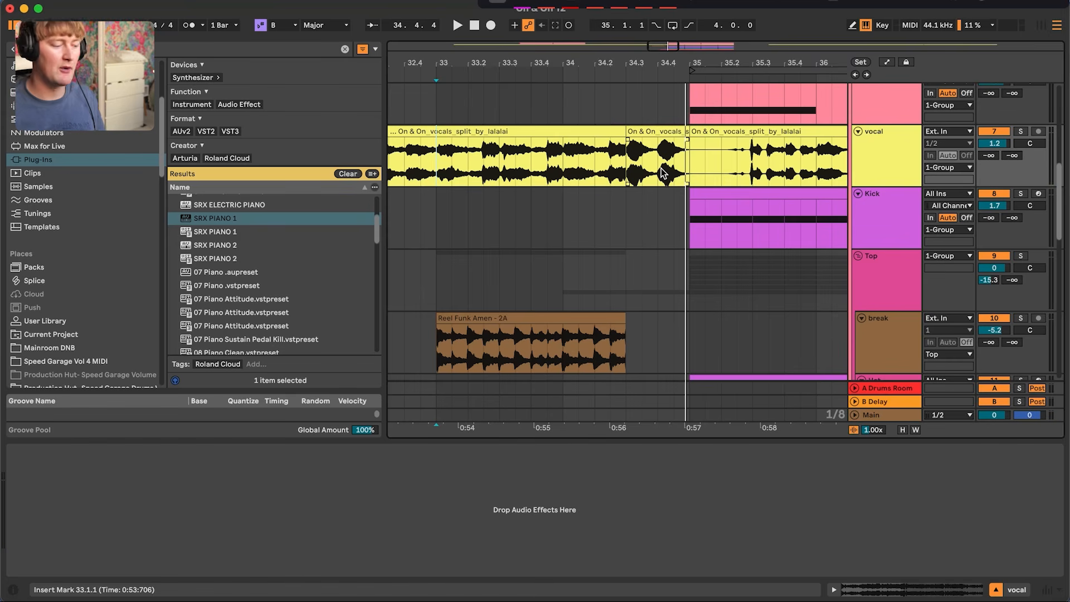
click(629, 159)
key(space)
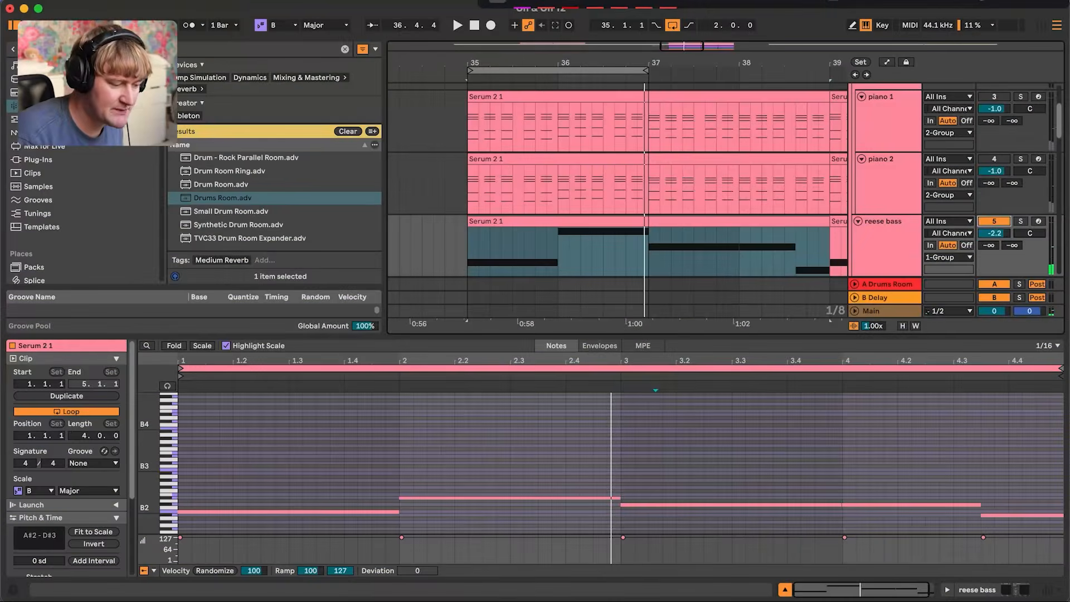
Play the reese bass from bar 35, and loop bars 37 to 39 to hear its last notes.
click(468, 248)
key(space)
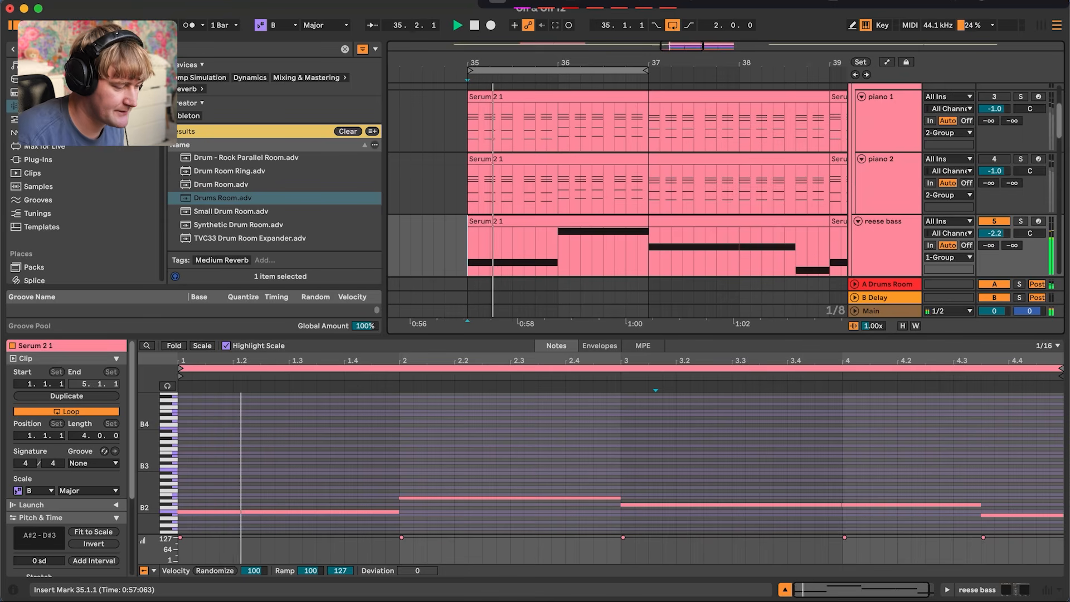
drag(557, 71, 738, 71)
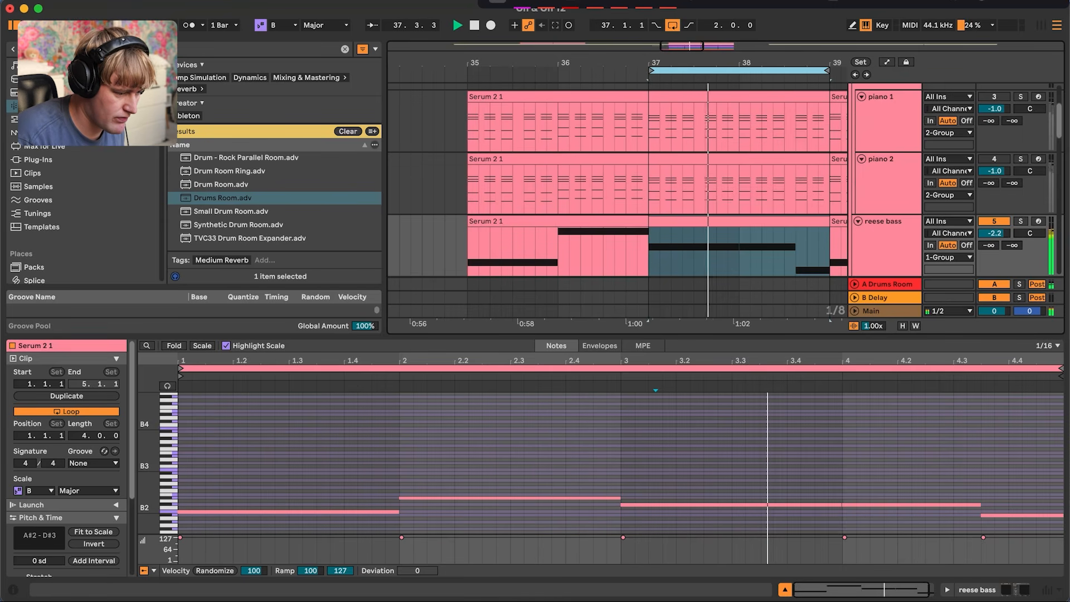
right_click(777, 71)
click(797, 78)
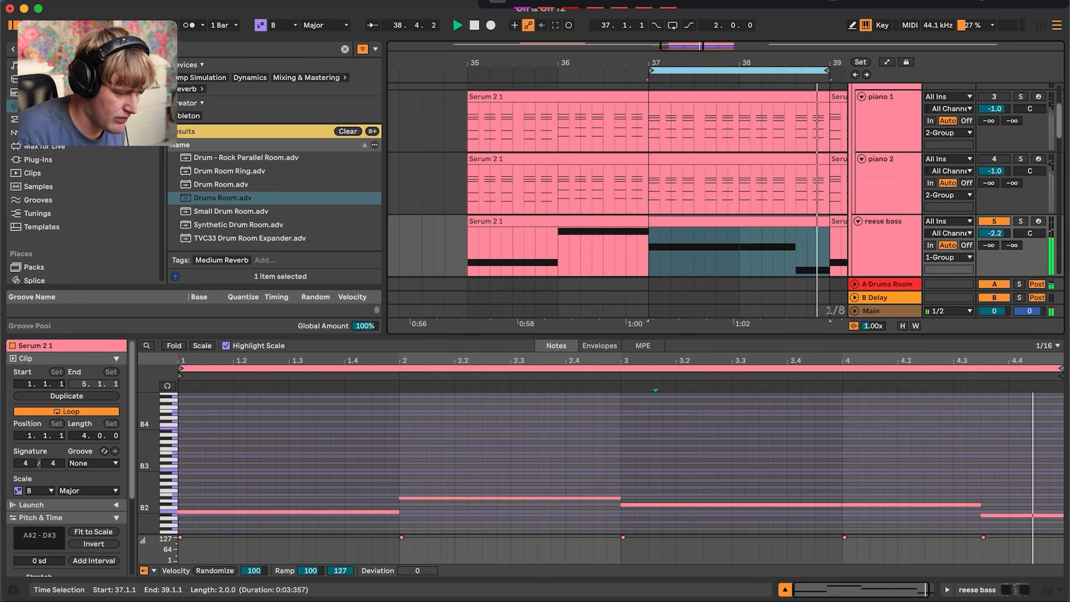
Enlarge the reese bass clip's note view to examine its bass notes in B major.
scroll(616, 198, down, 2)
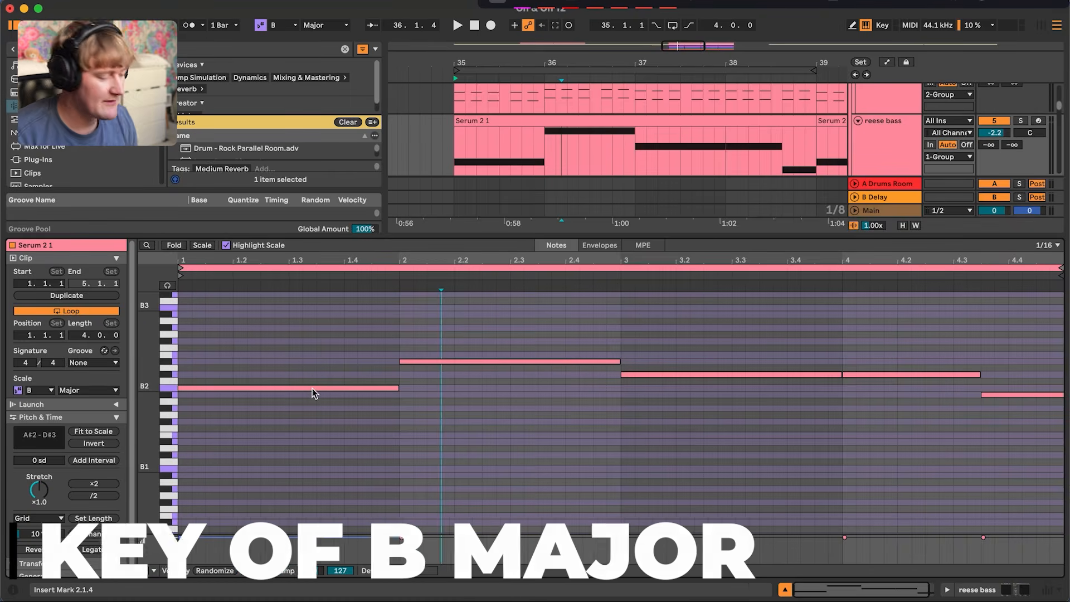
drag(146, 400, 167, 400)
scroll(336, 406, up, 2)
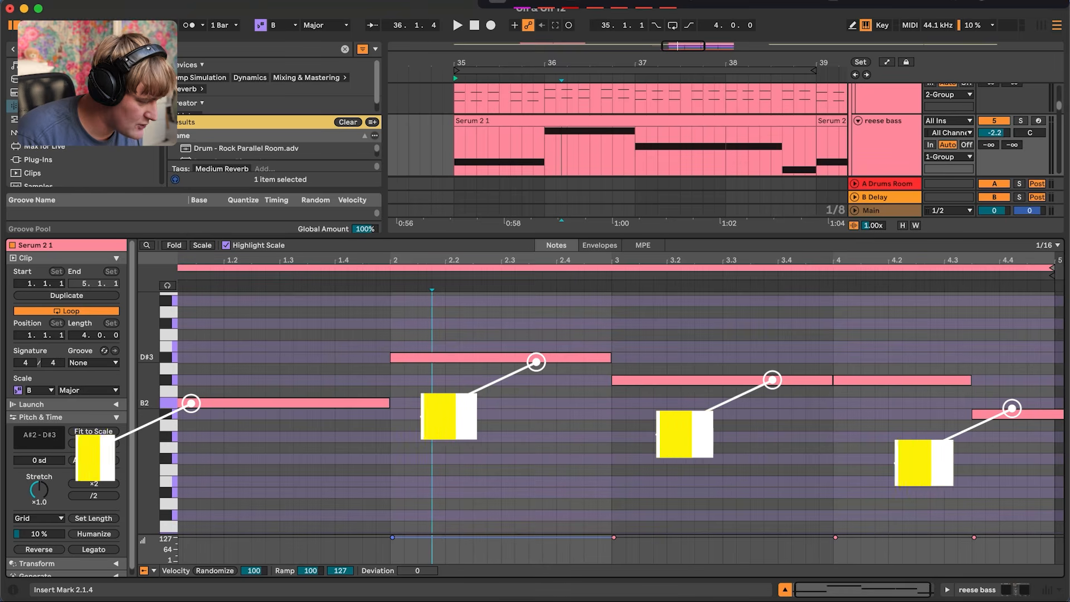
Compare the reese bass notes with the piano 2 clip, deactivating and reactivating the piano notes above its lowest row.
scroll(772, 383, right, 1)
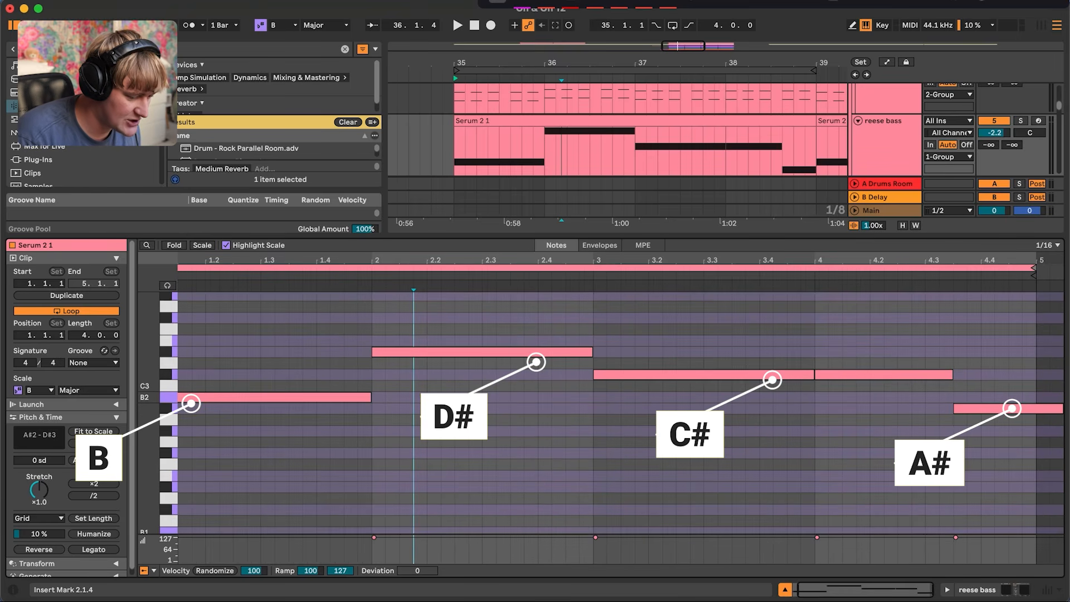
drag(220, 333, 993, 530)
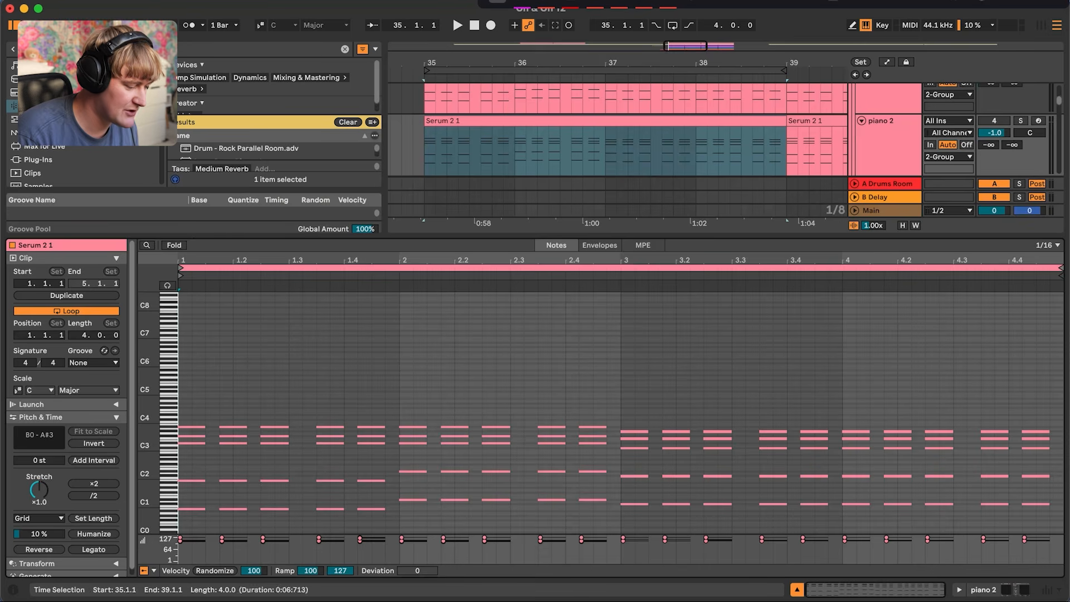
drag(200, 292, 1053, 432)
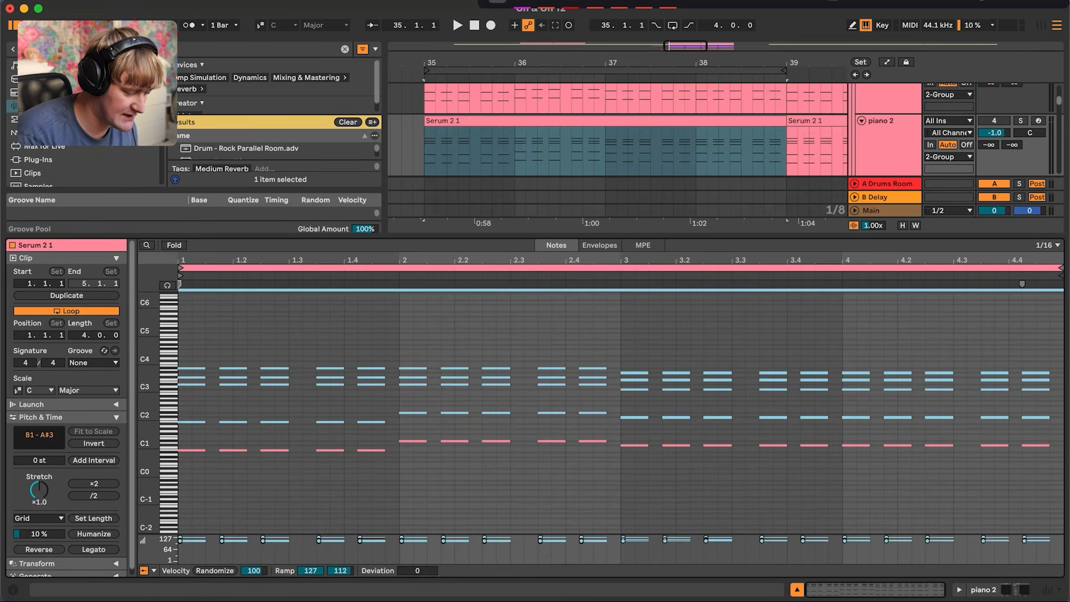
key(0)
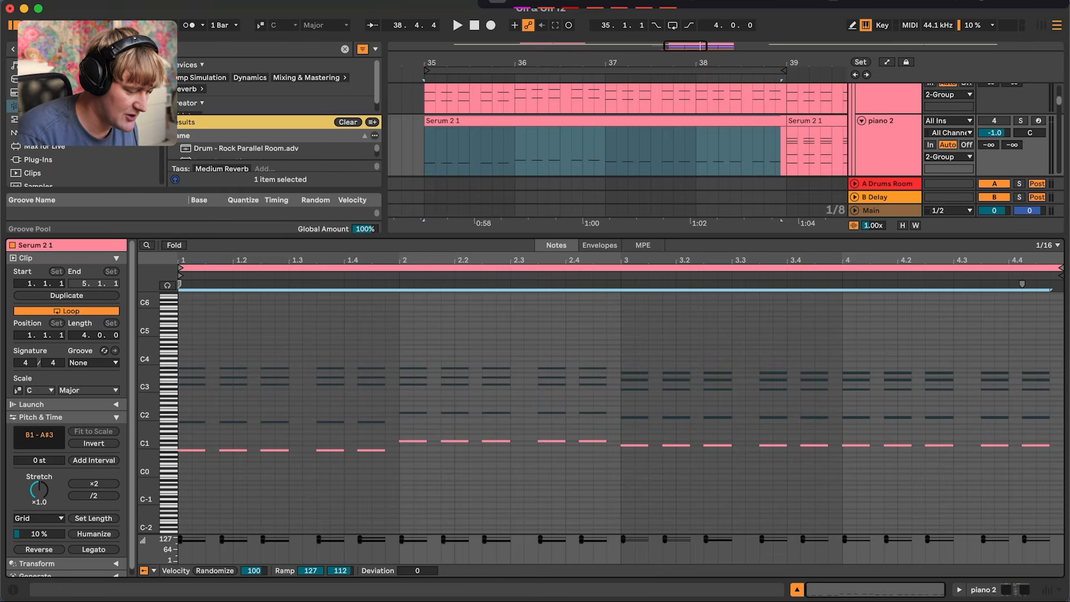
key(0)
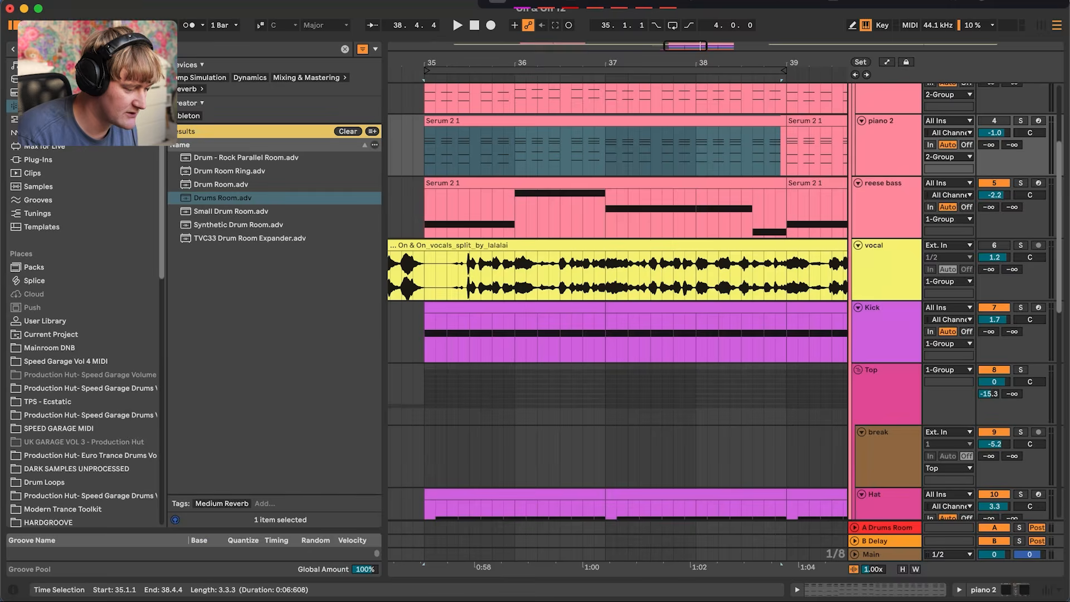
Audition the Bass- Burna, Bass- Nights Out Donk and Bass- Say My Name Organ presets in Serum 2's Speed Garage Volume 4 2 folder.
click(37, 450)
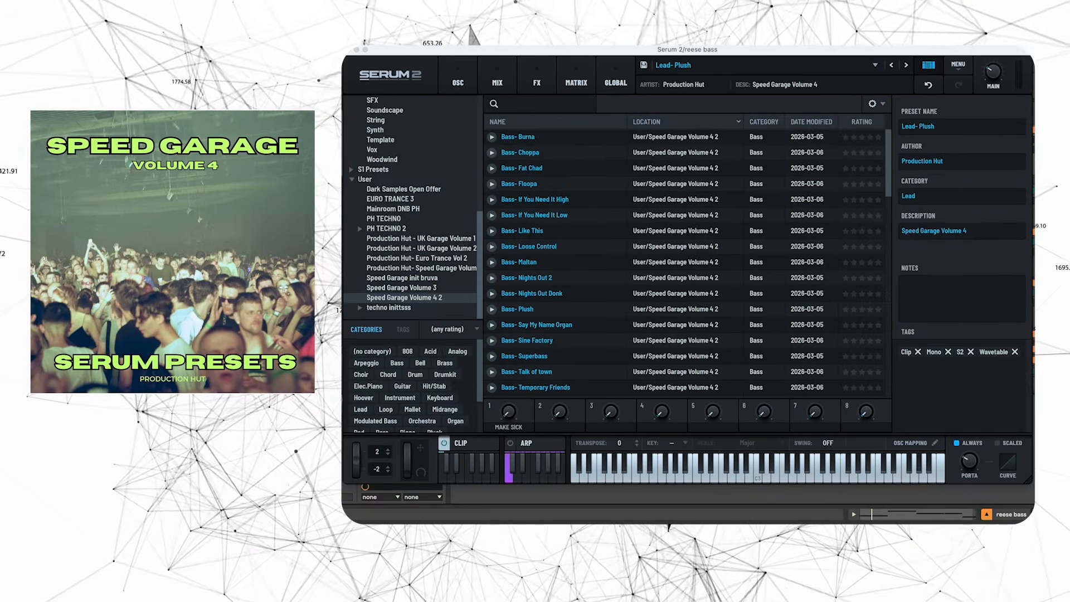
click(492, 137)
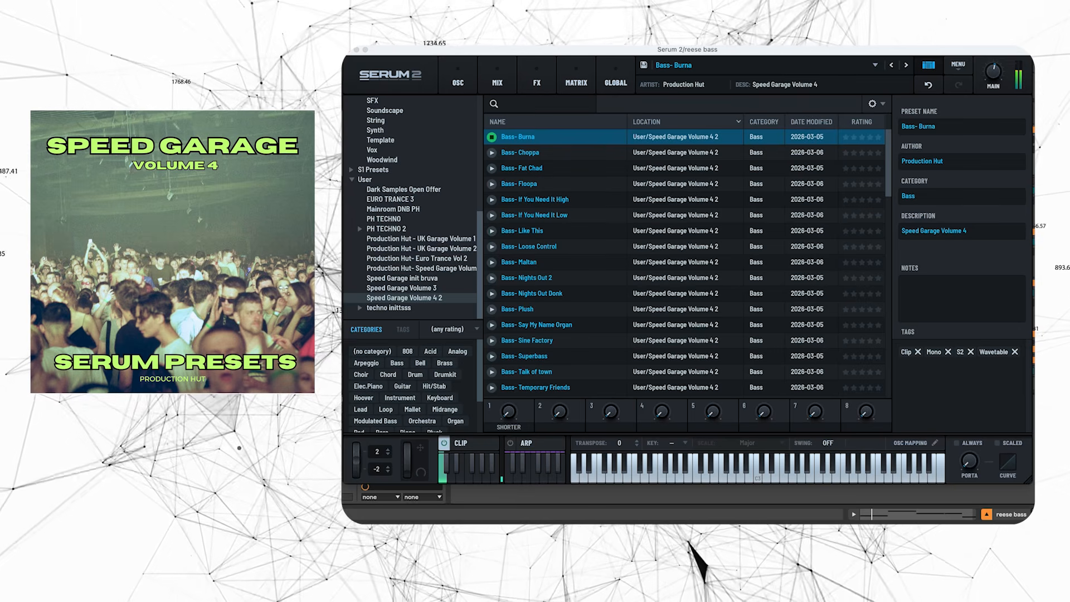
click(492, 293)
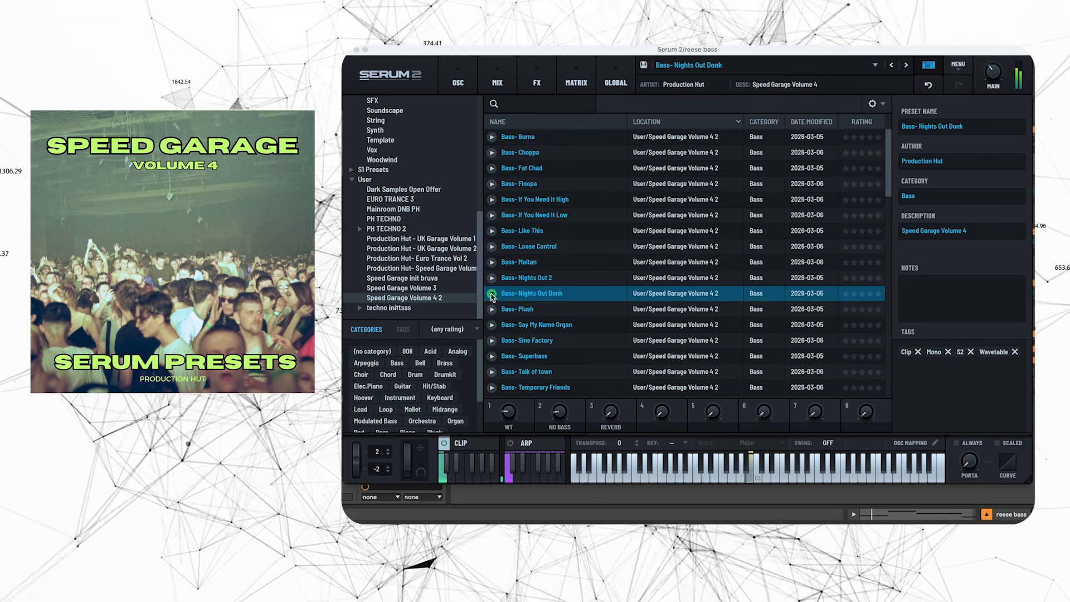
scroll(684, 262, down, 2)
scroll(685, 262, down, 2)
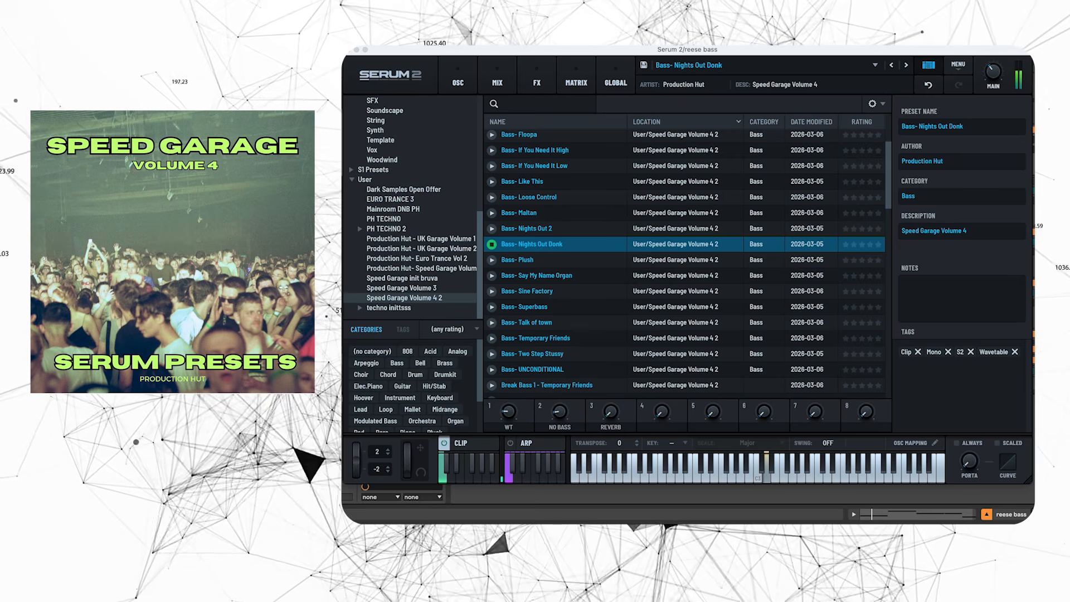
click(492, 275)
scroll(562, 278, down, 10)
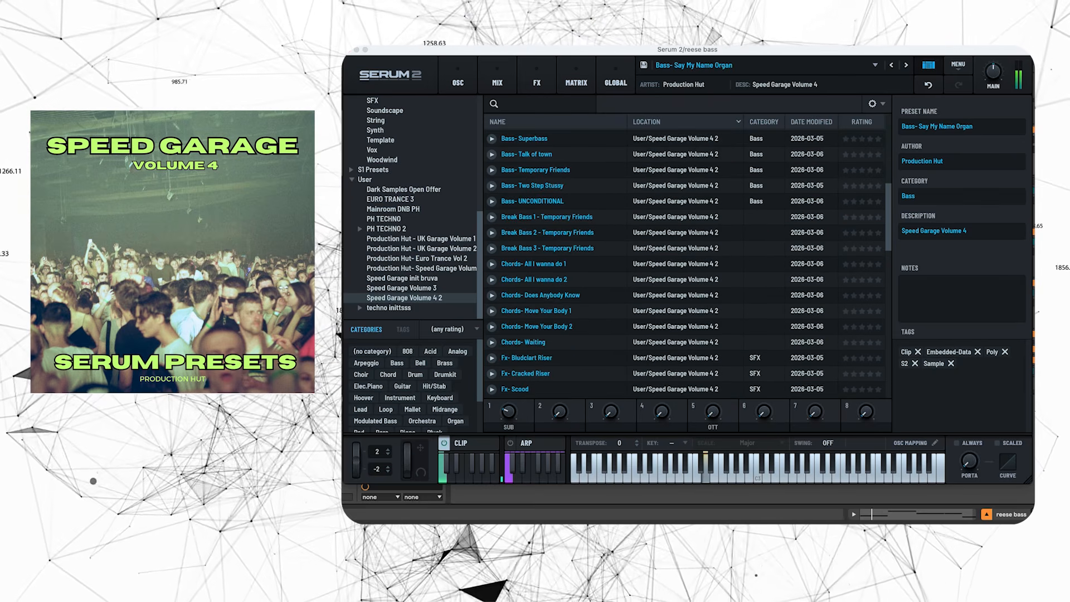
Audition the Chords- Does Anybody Know, Lead- Plush and Reese- Borderline presets from the Speed Garage Volume 4 2 folder.
click(492, 295)
scroll(493, 297, down, 8)
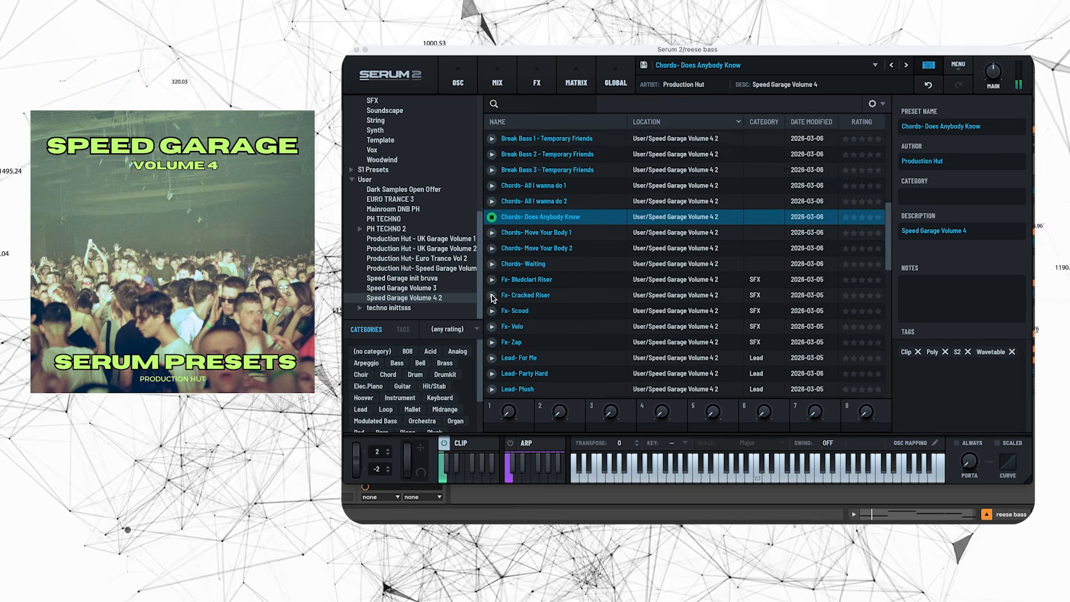
scroll(510, 313, down, 2)
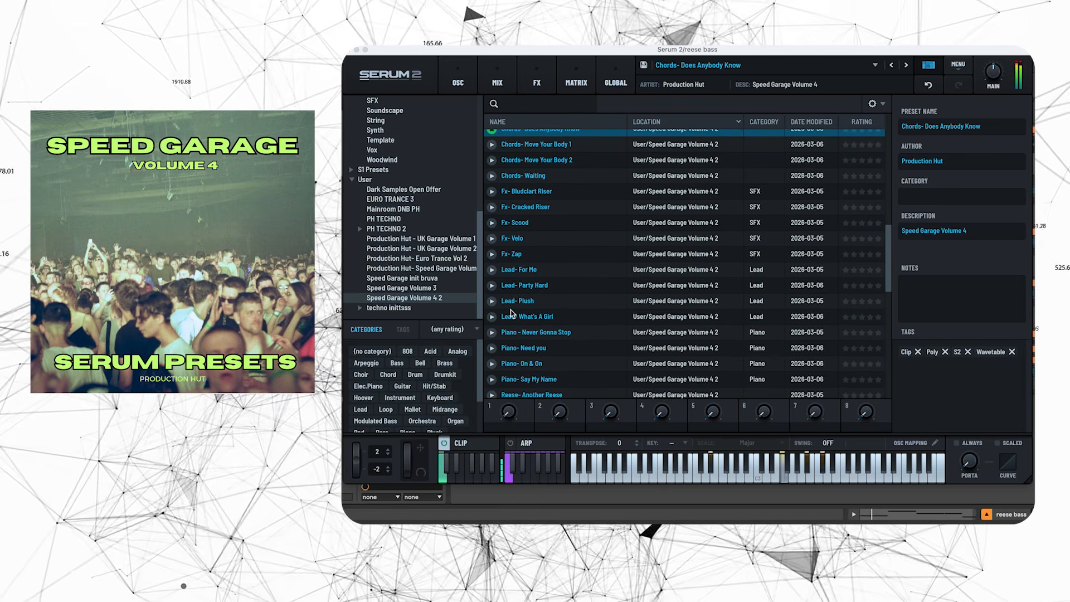
click(558, 301)
scroll(559, 311, down, 8)
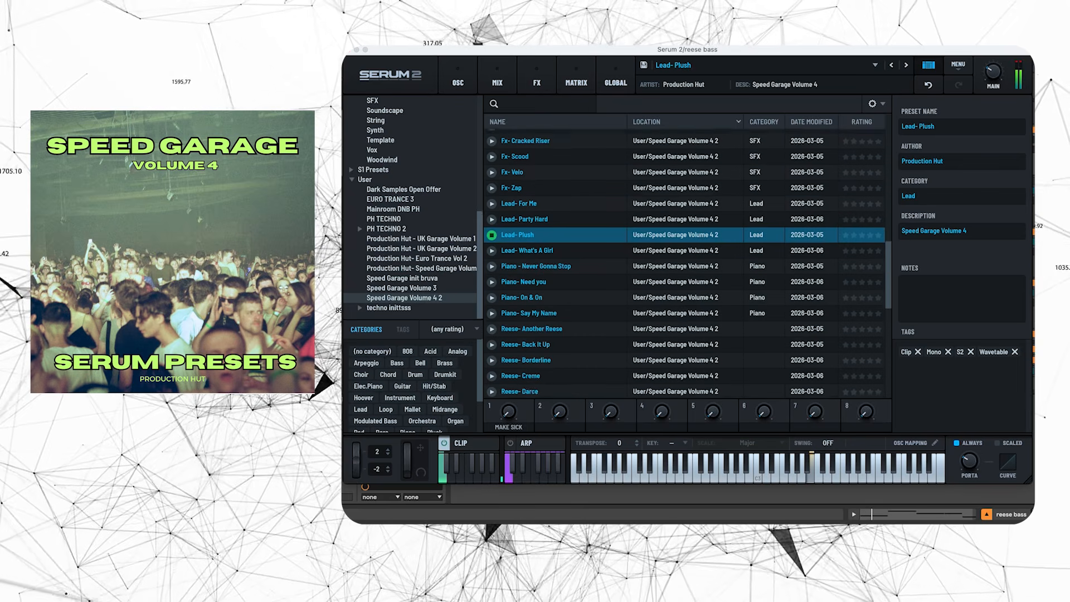
scroll(558, 310, down, 1)
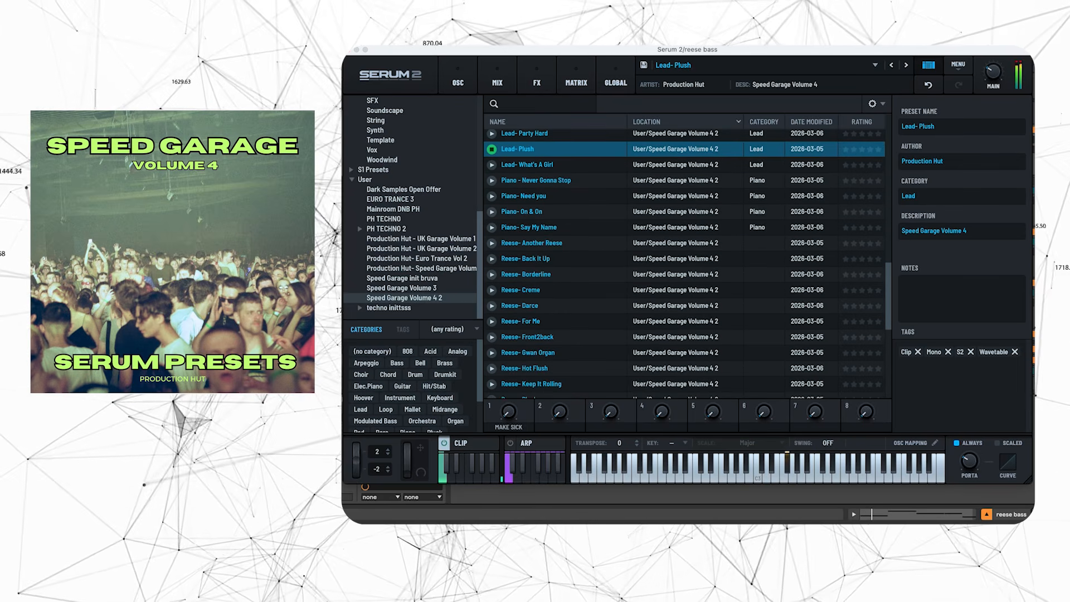
click(526, 274)
scroll(526, 274, down, 4)
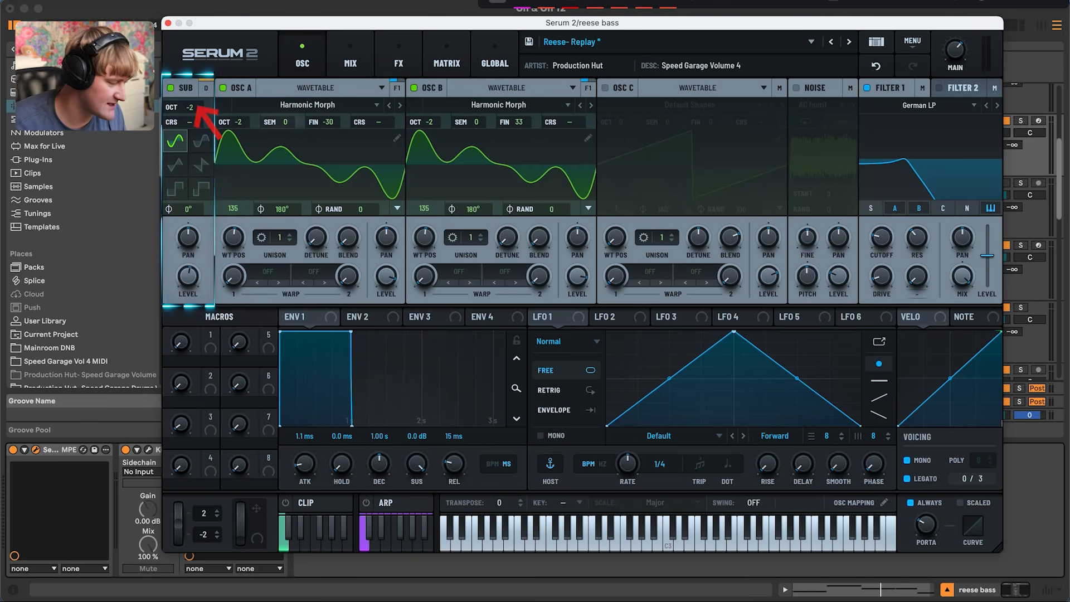
Locate oscillator A's Harmonic Morph wavetable among the Digital wavetables, and play the reese bass to hear its German LP filter.
click(307, 104)
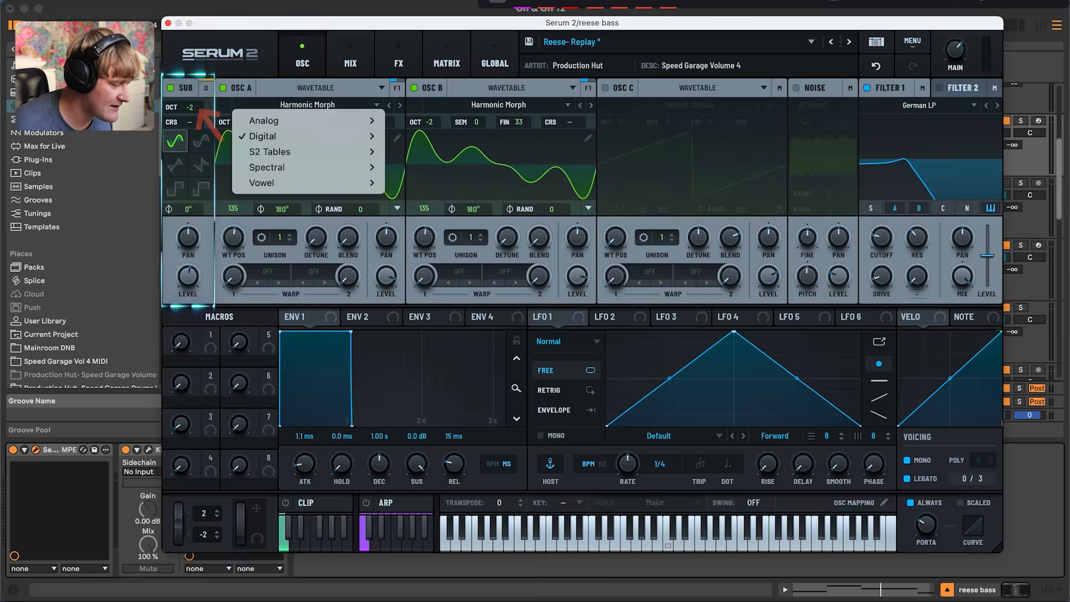
mouse_move(308, 136)
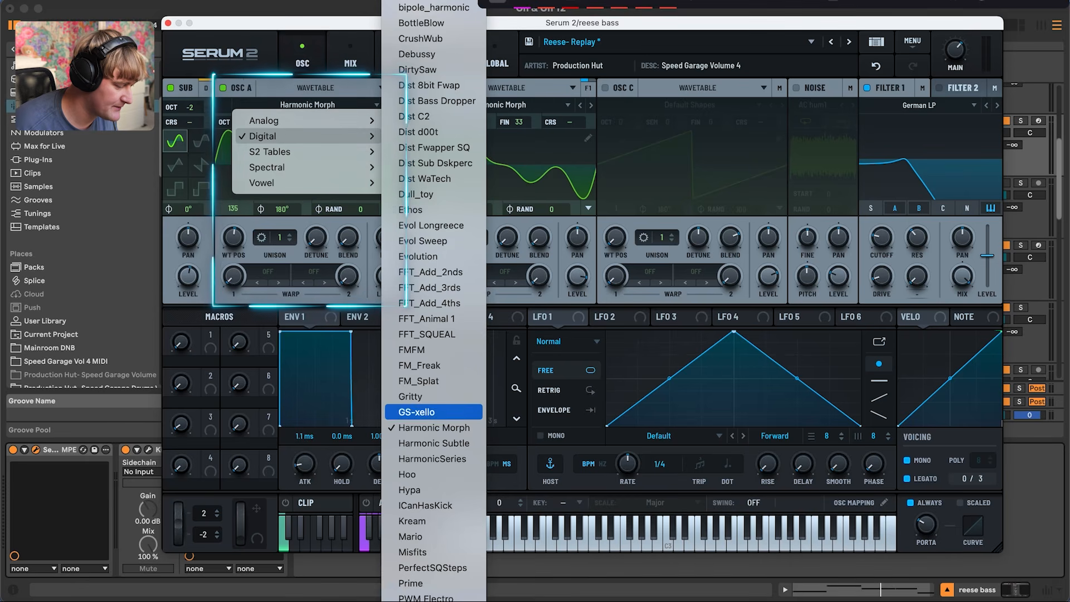
click(434, 427)
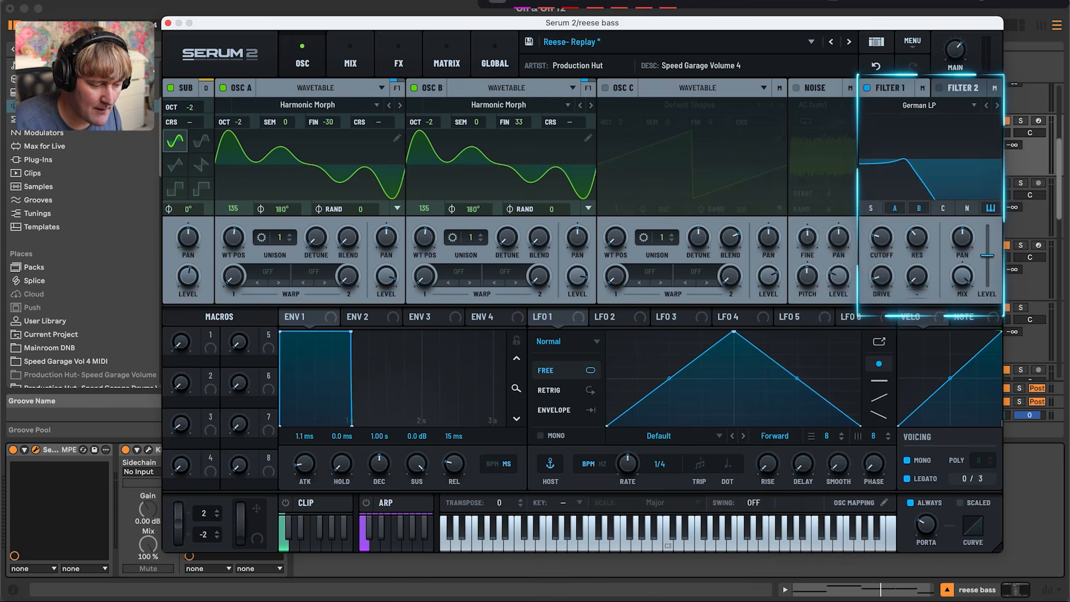
key(space)
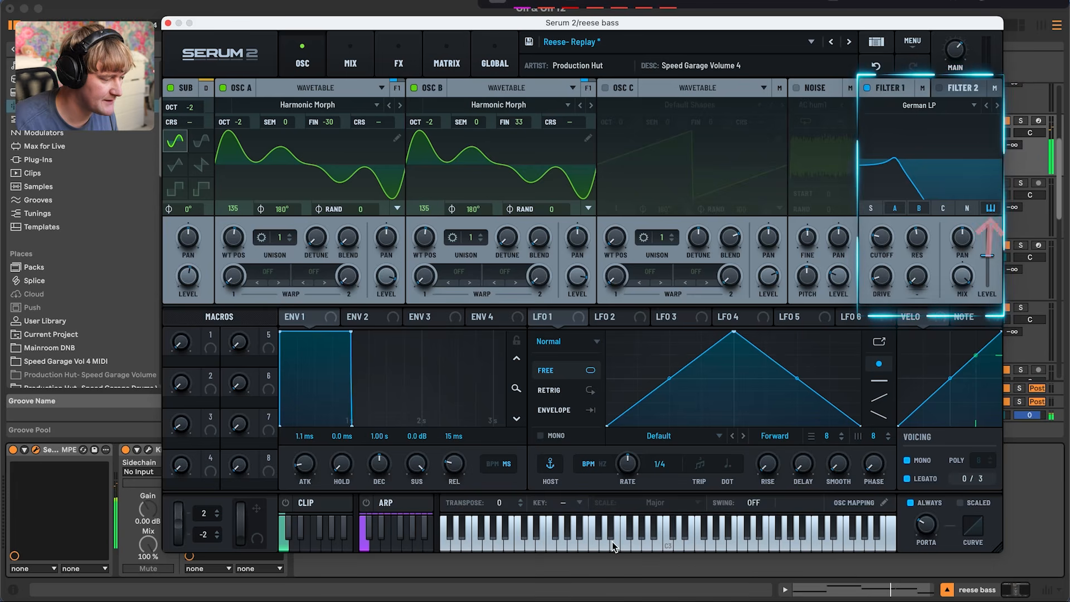
Bypass and re-enable the Equalizer in the reese bass's effects chain to compare its sound during playback.
click(398, 61)
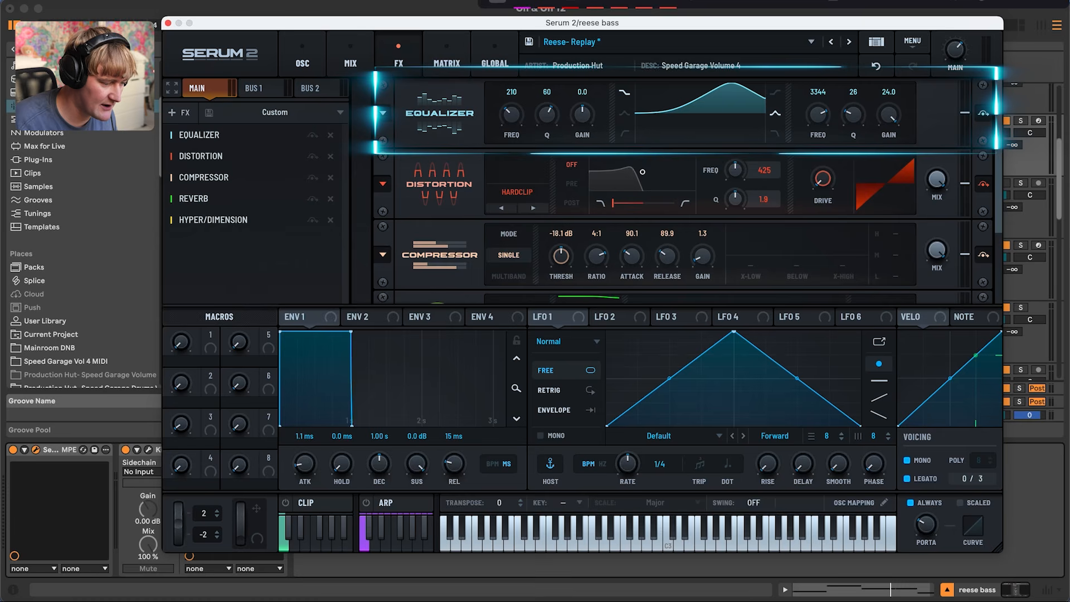
click(985, 113)
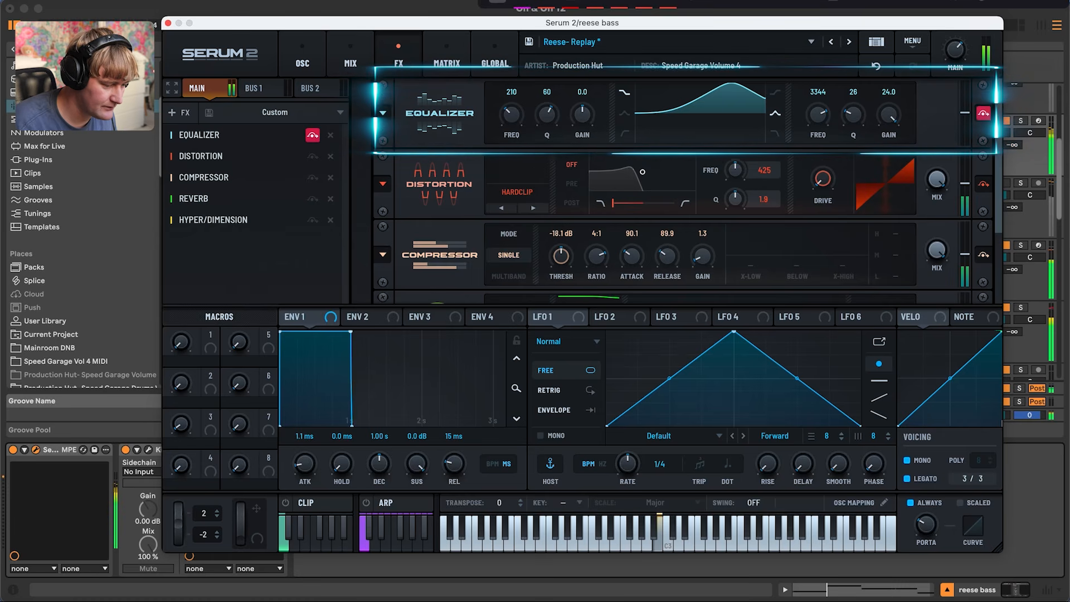
click(985, 112)
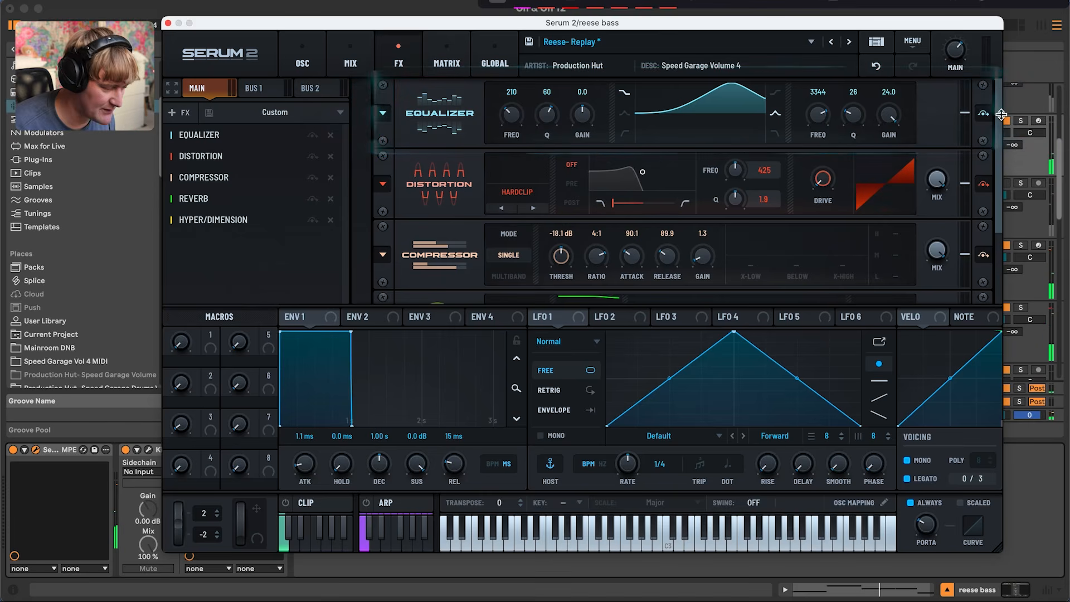
Examine the Distortion, Compressor and Reverb effects, and toggle the Hyper/Dimension bypass to compare the reese bass's sound.
scroll(683, 189, down, 1)
scroll(682, 191, down, 1)
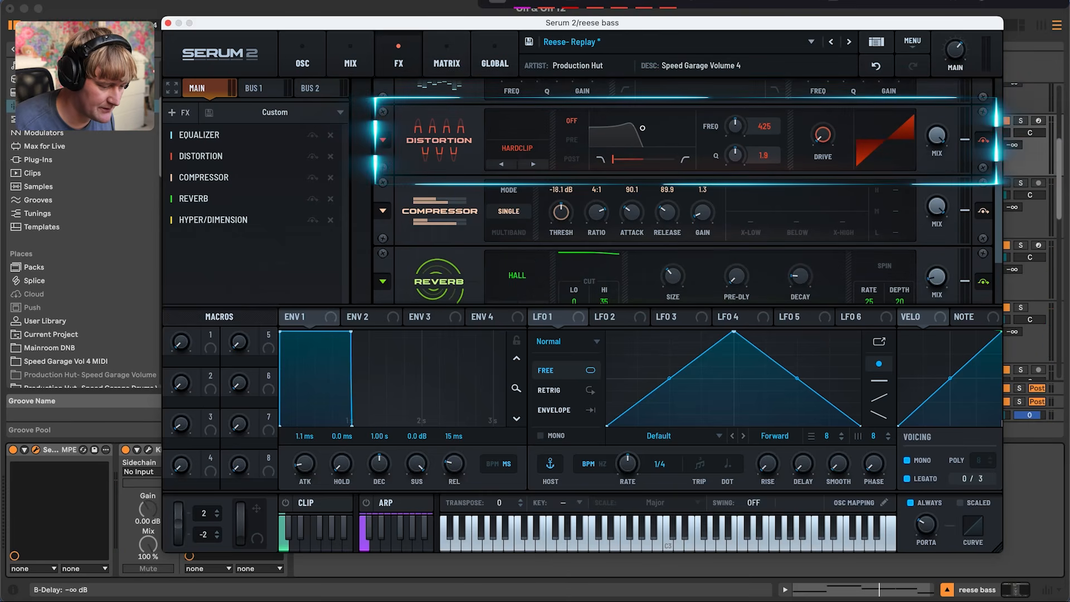
scroll(683, 189, down, 3)
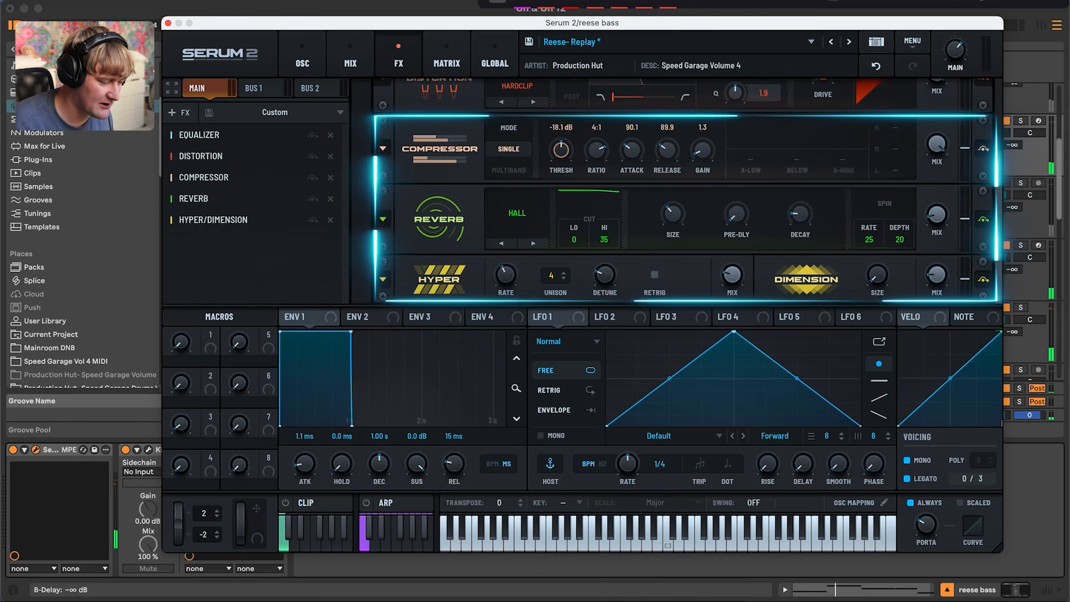
click(983, 279)
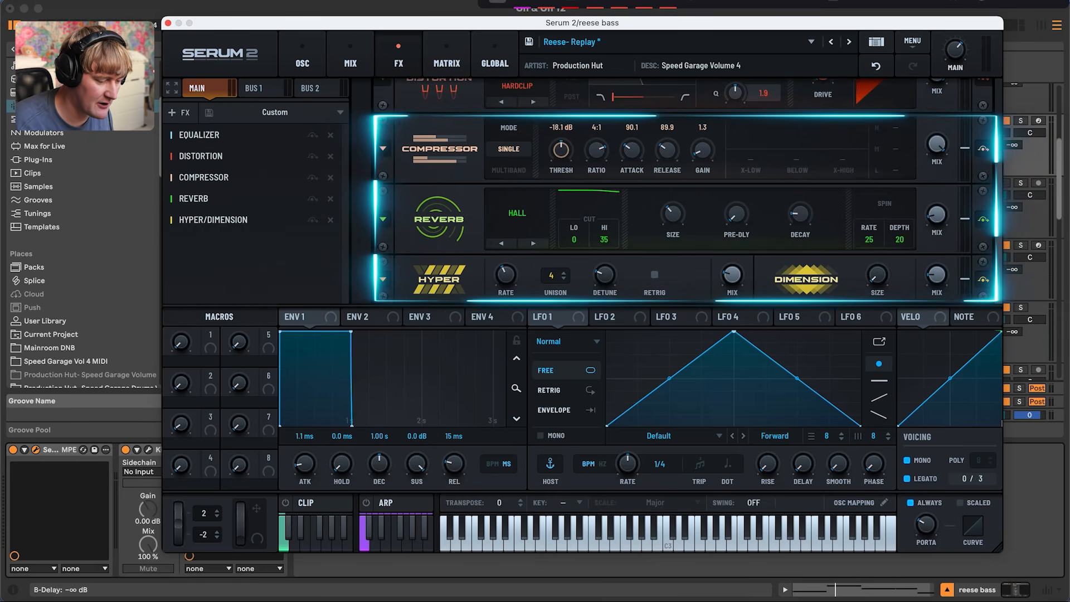
key(space)
click(983, 279)
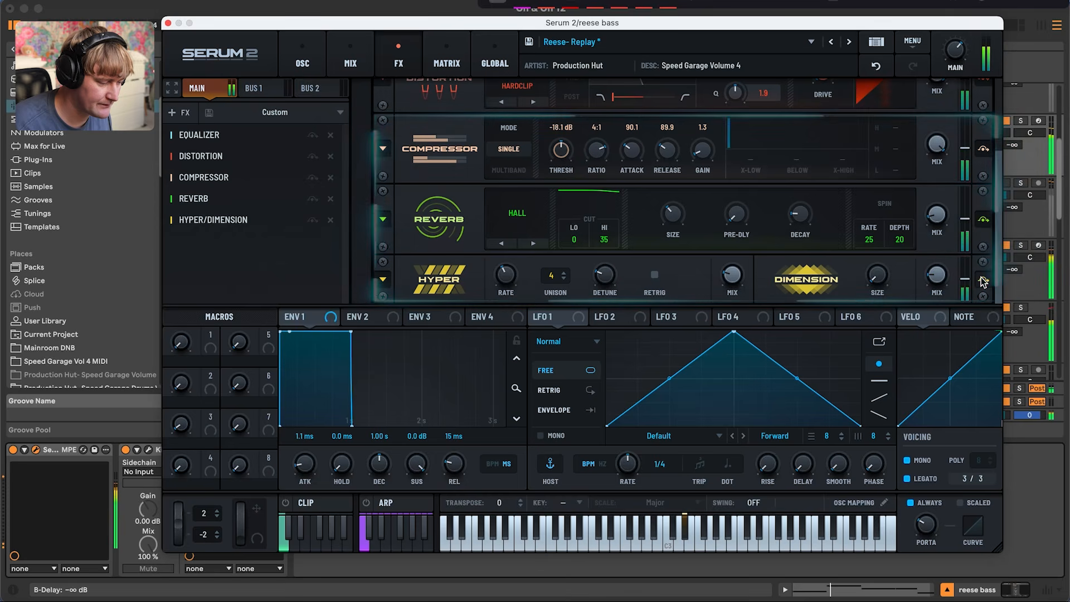
click(302, 56)
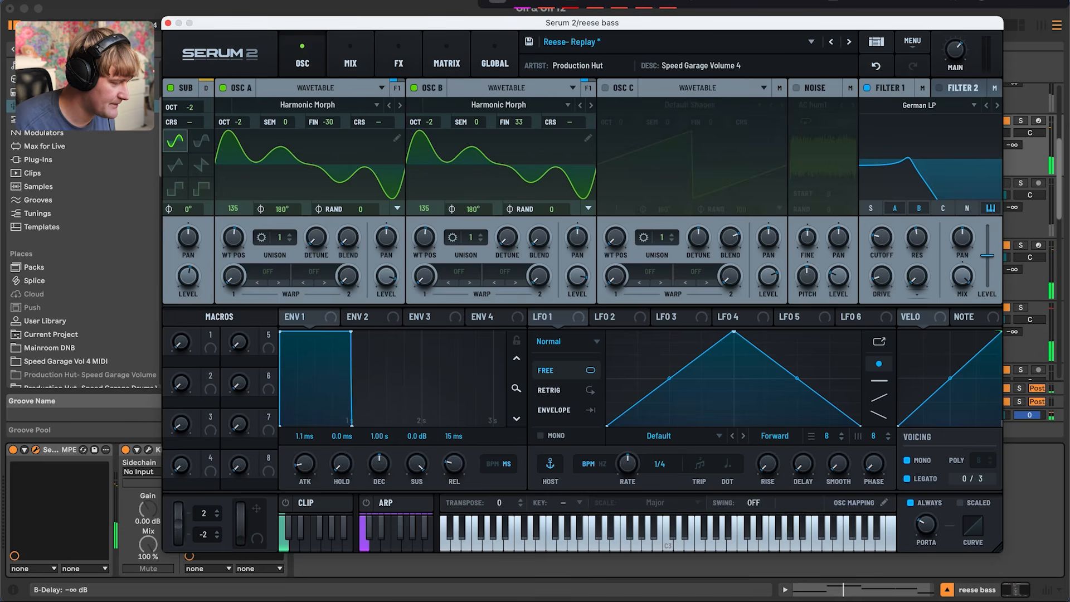
click(399, 58)
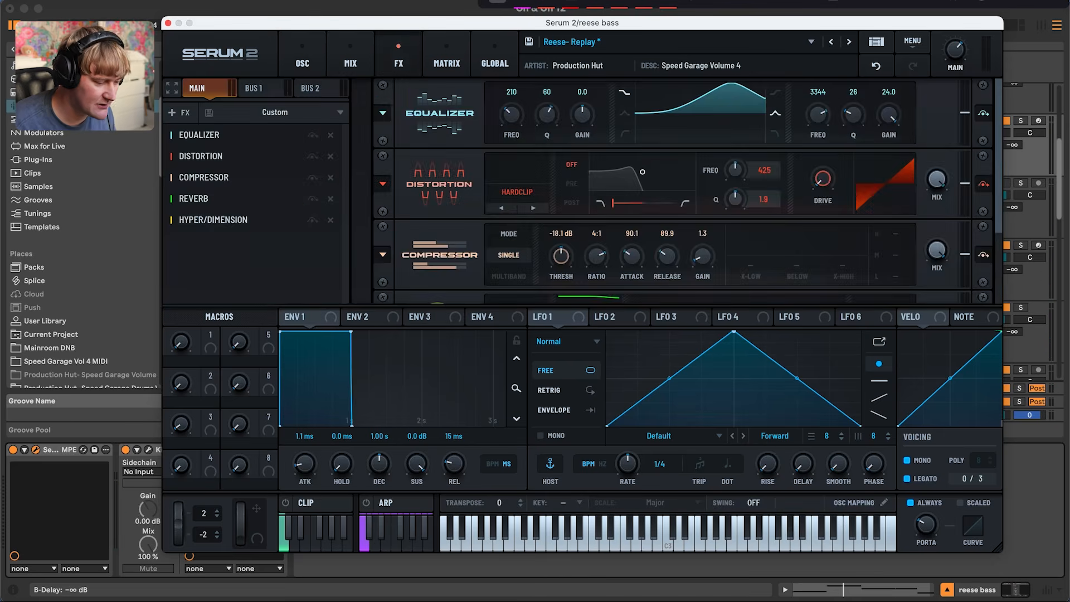
scroll(686, 192, down, 5)
scroll(685, 192, up, 5)
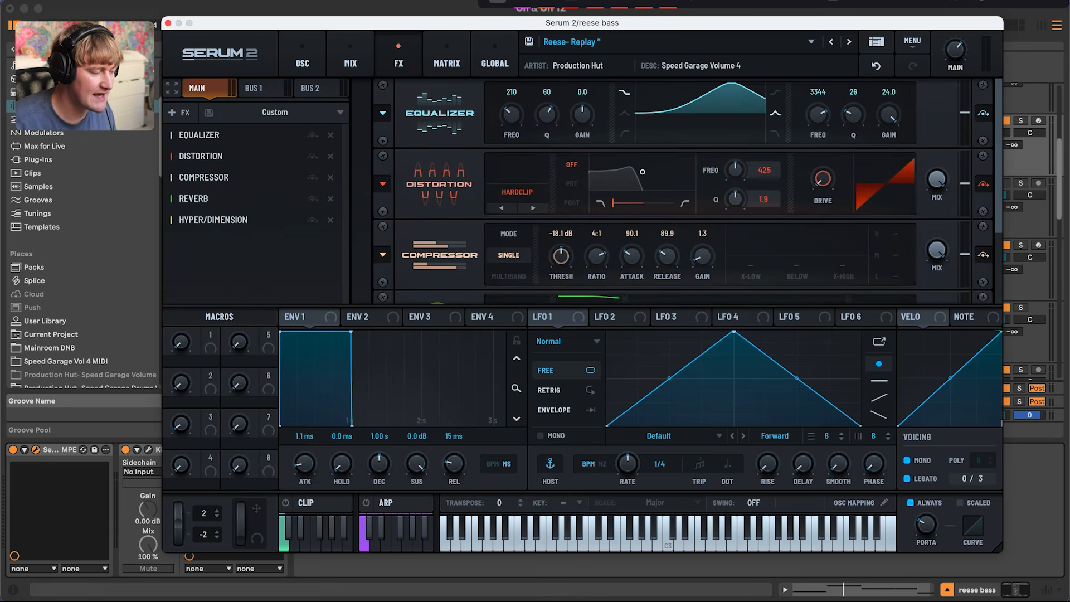
click(302, 56)
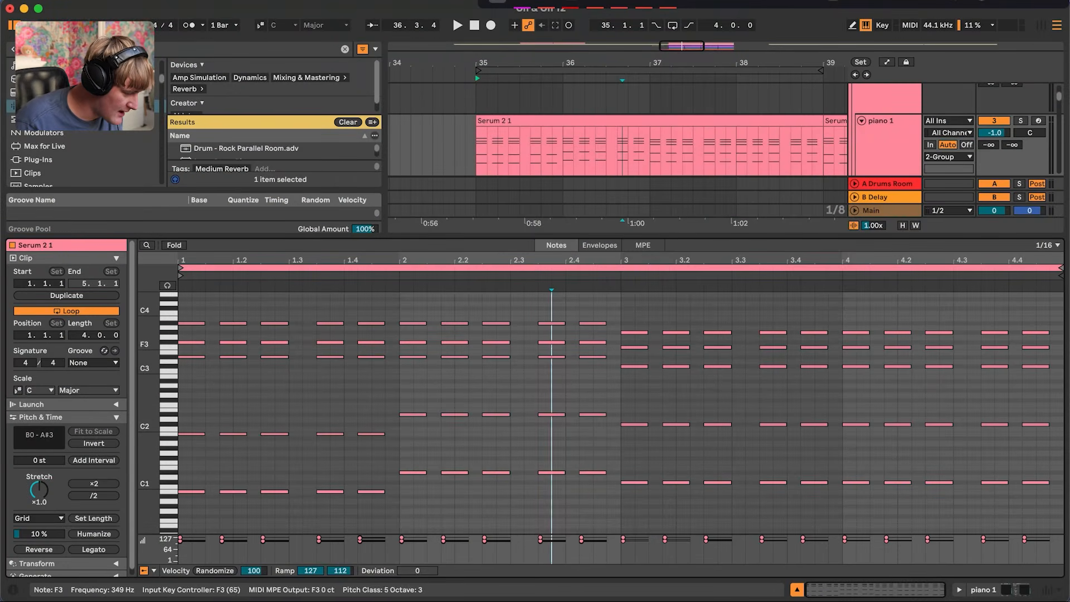
Enlarge the piano 1 clip's note view, select its lowest row of notes, and place the insert mark at 2.1.1.
drag(149, 363, 166, 365)
scroll(243, 434, down, 1)
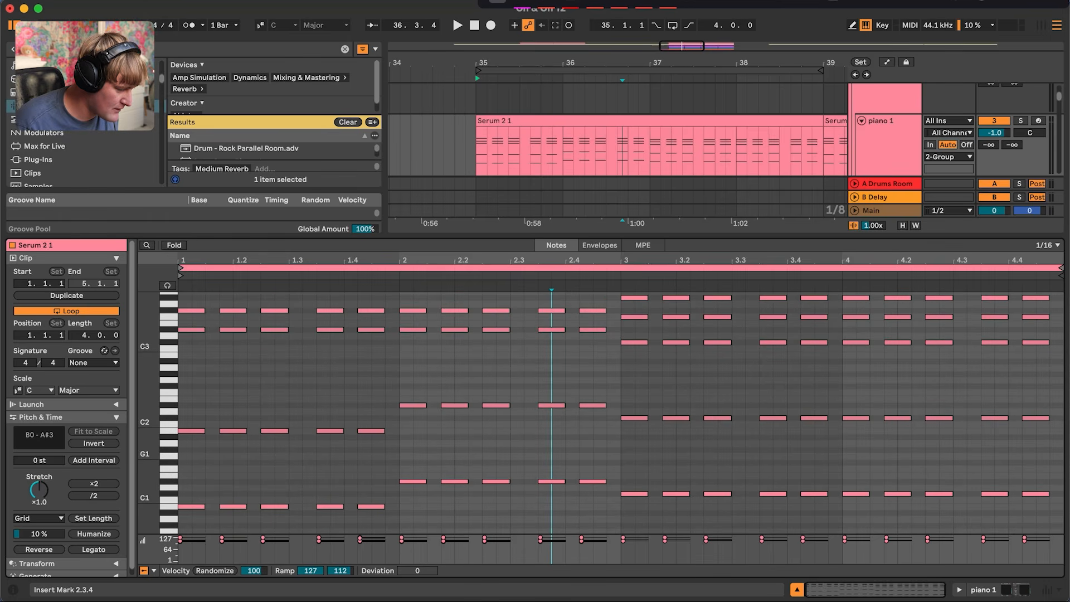
drag(196, 481, 888, 530)
click(400, 387)
scroll(400, 385, up, 2)
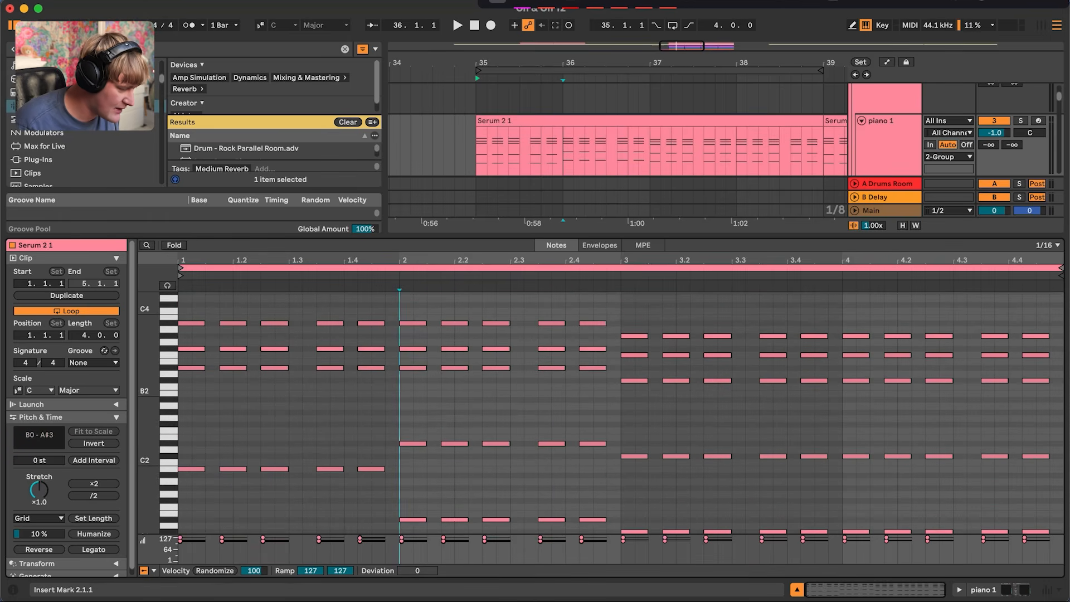
Select the piano 1 chord notes from D#3 to A#3 across the first two bars, and play the clip from 1.1.4.
drag(181, 307, 599, 385)
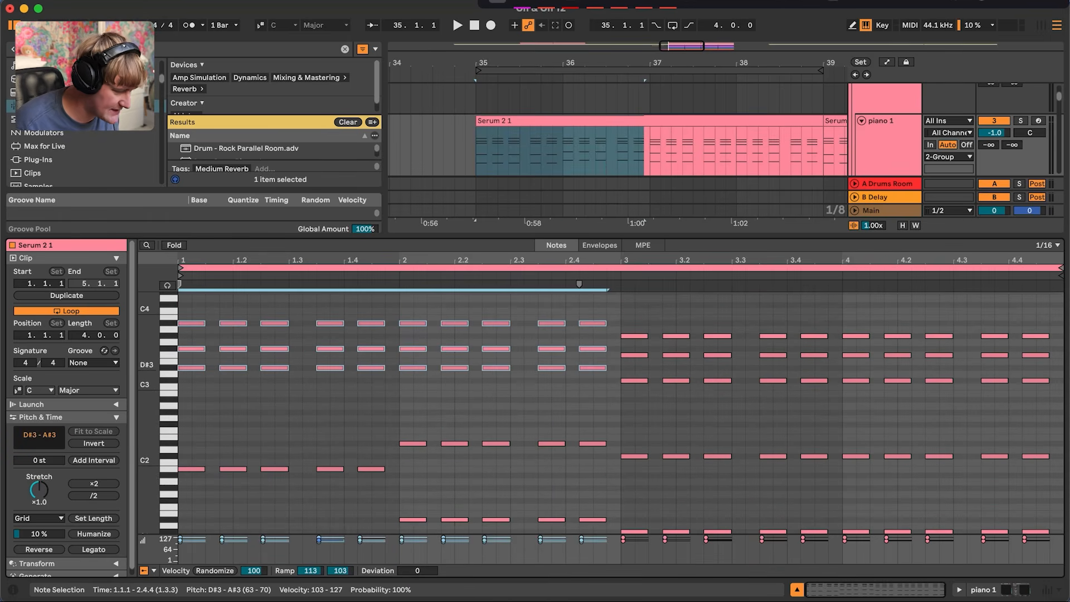
click(219, 380)
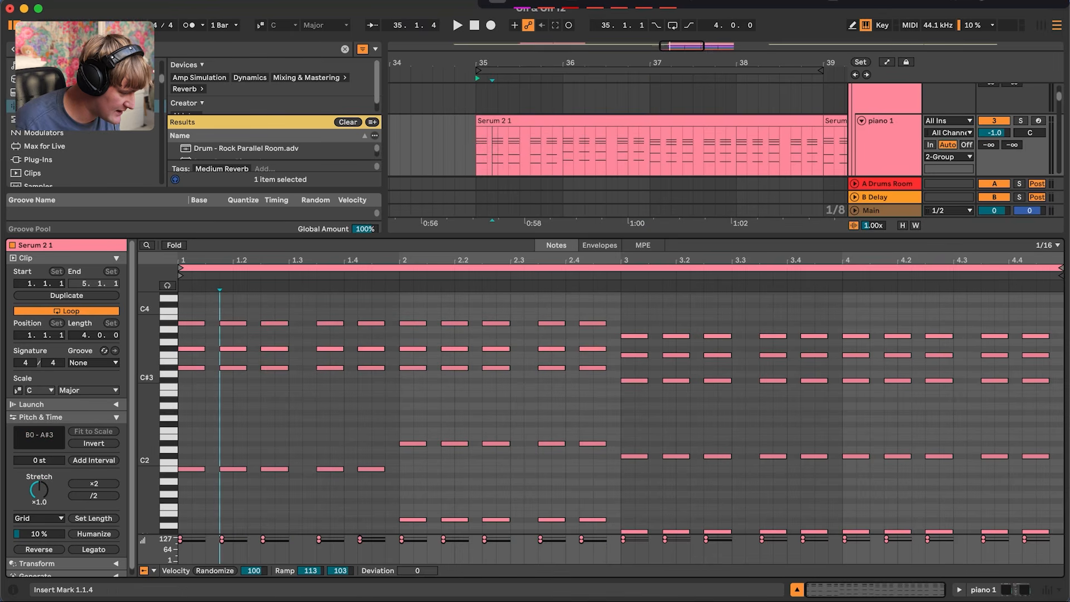
key(space)
scroll(619, 412, down, 1)
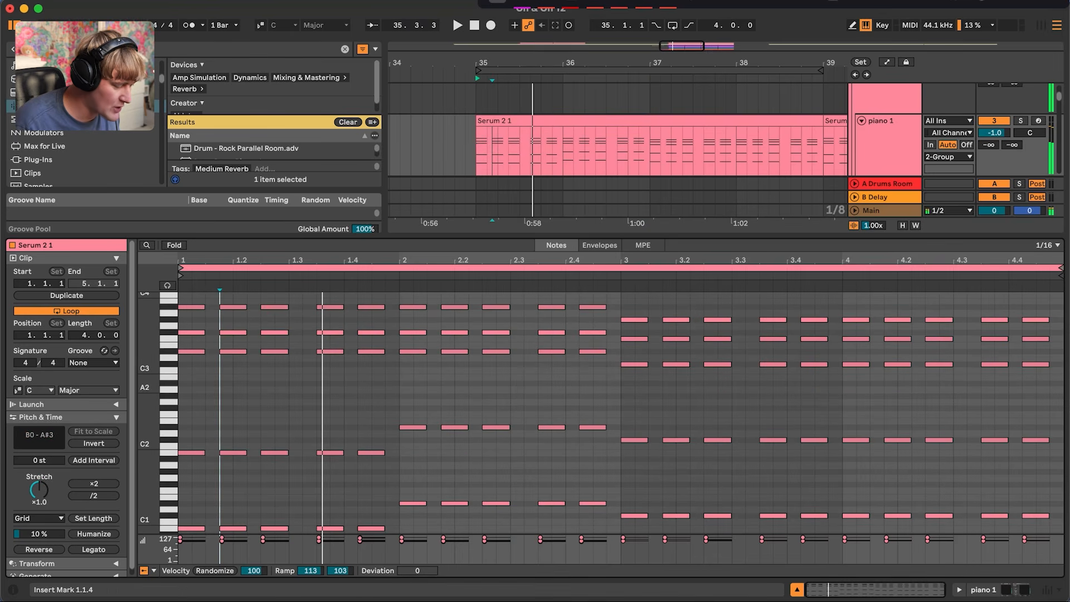
Select the piano 1 clip's chord notes from C#3 to G#3 across bars 3 and 4, and close the note view.
drag(153, 377, 1063, 416)
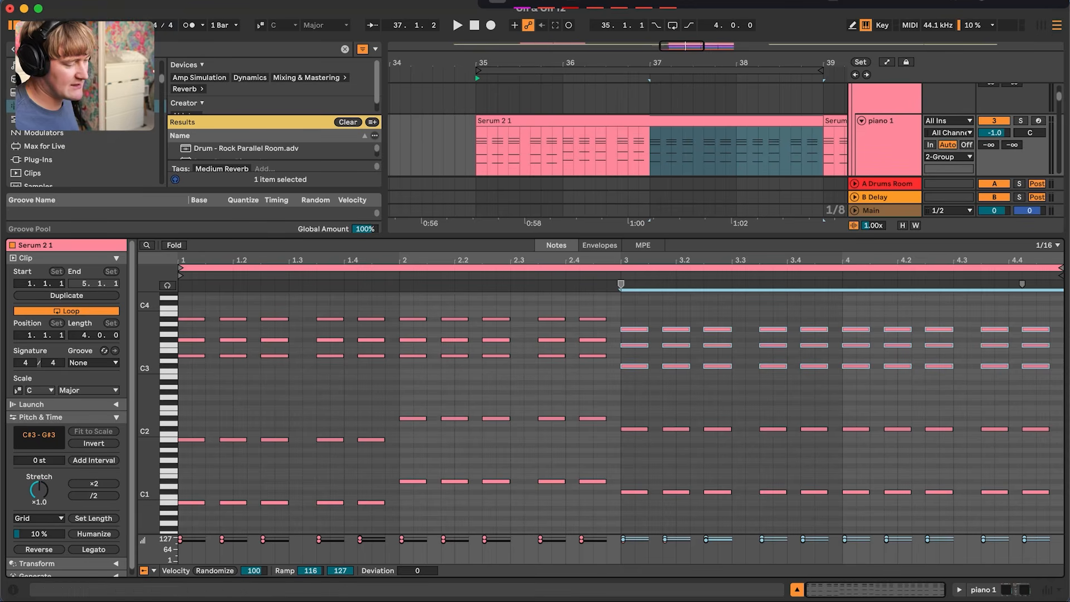
double_click(612, 235)
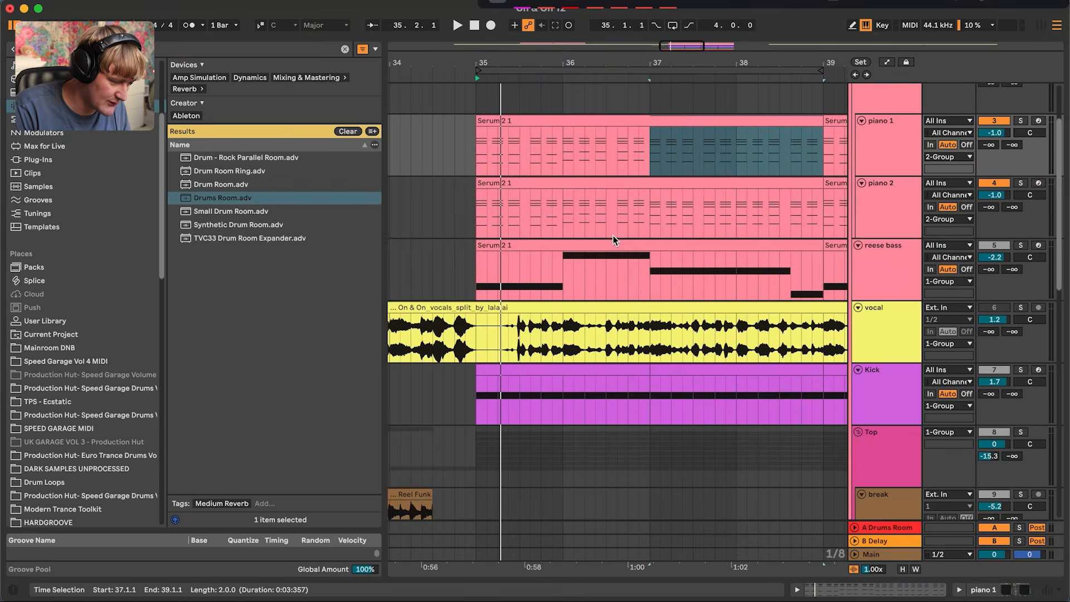
Play the arrangement from 34.4.1 and remove the solo from 2 Group to hear the pianos in the full mix.
scroll(613, 239, left, 2)
scroll(613, 239, up, 2)
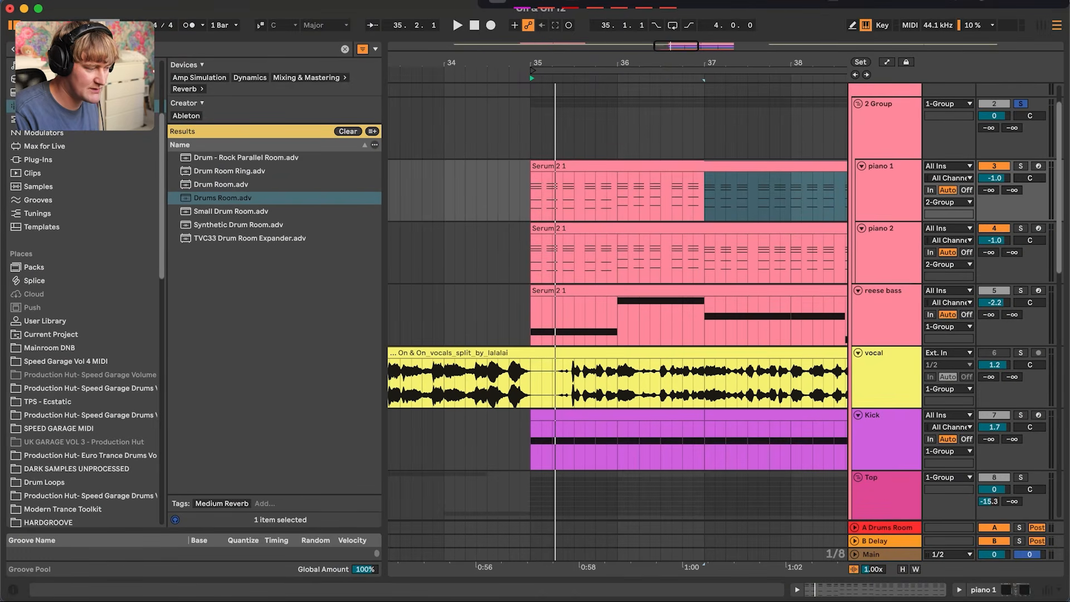
click(510, 185)
key(space)
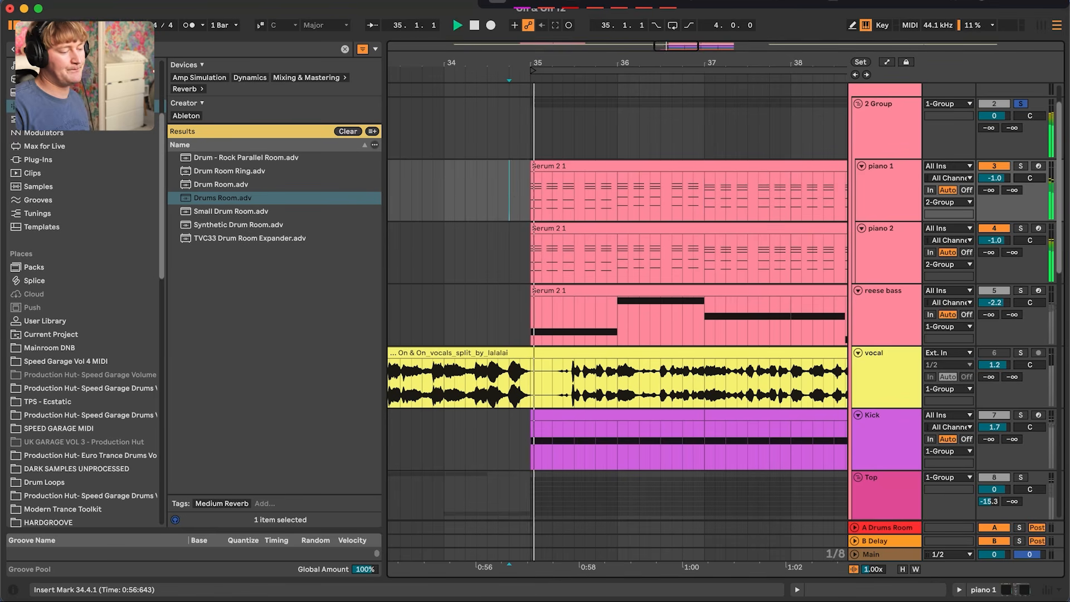
scroll(509, 185, left, 1)
scroll(510, 185, up, 1)
click(1020, 125)
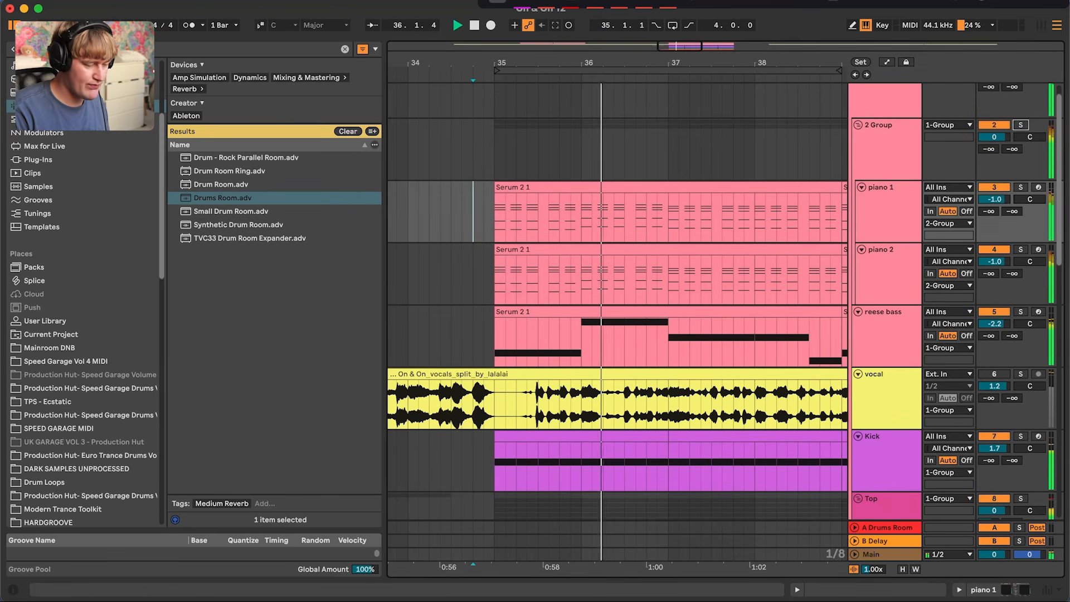
scroll(643, 256, up, 1)
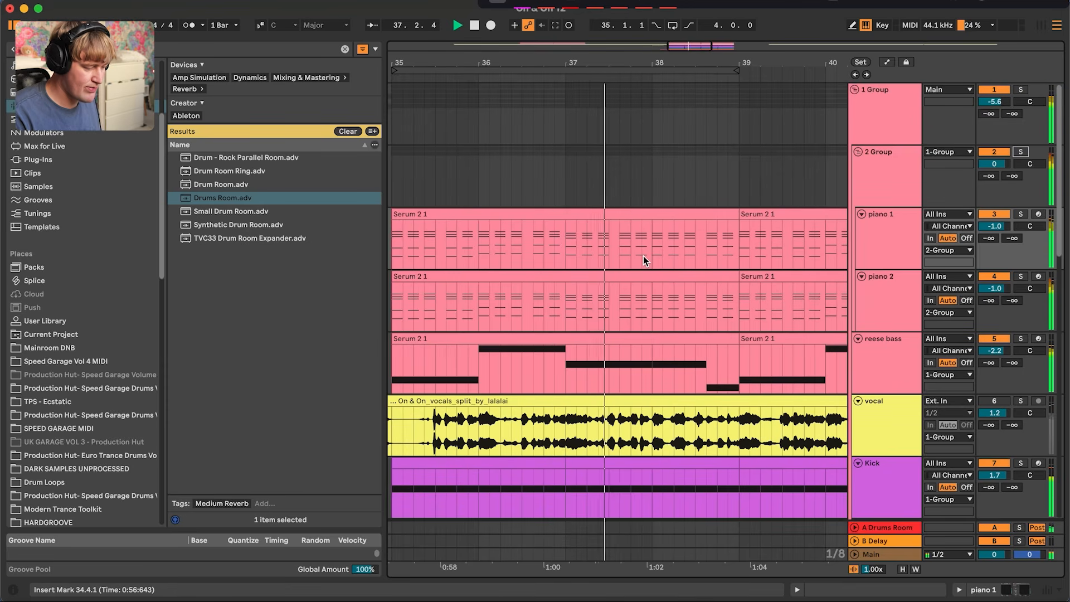
scroll(643, 256, left, 1)
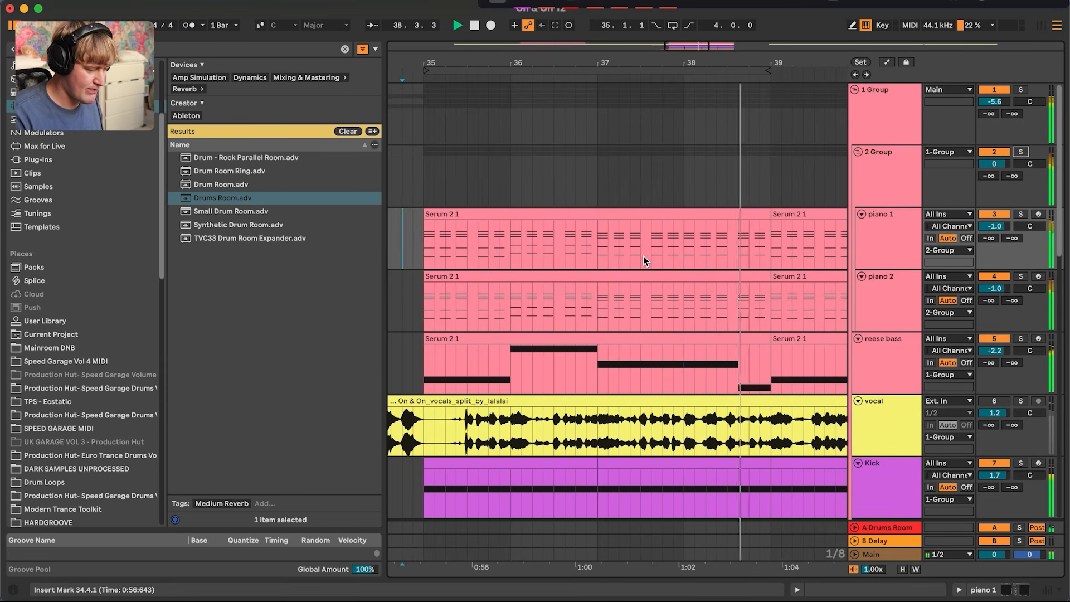
key(space)
Examine the Serum 2 presets loaded on the piano 1 and piano 2 tracks, closing each plug-in window.
double_click(888, 214)
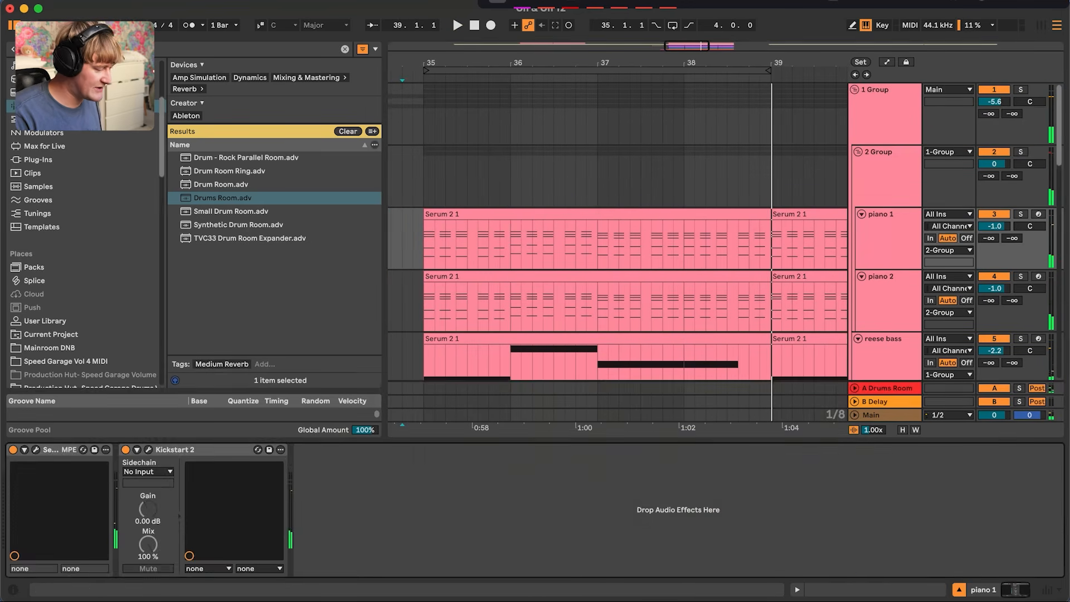
click(36, 450)
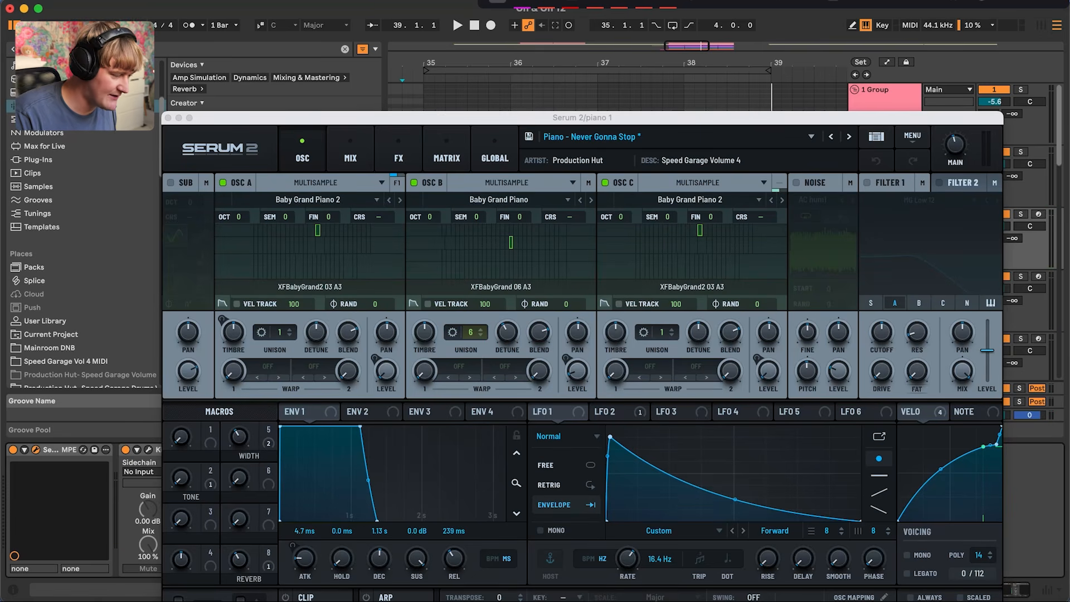
click(168, 118)
double_click(888, 276)
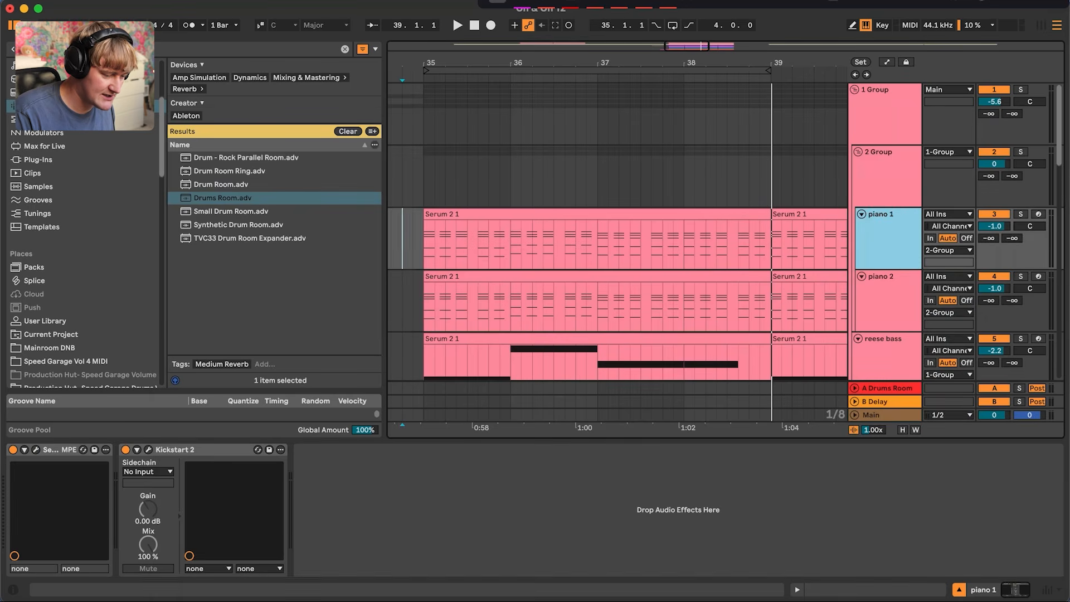
click(36, 450)
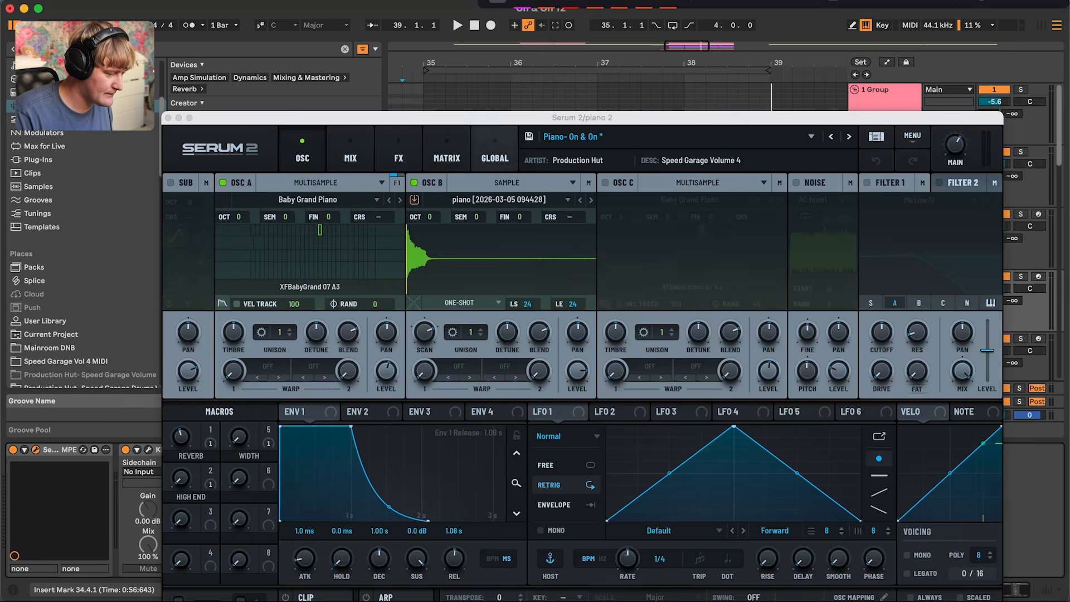
click(168, 117)
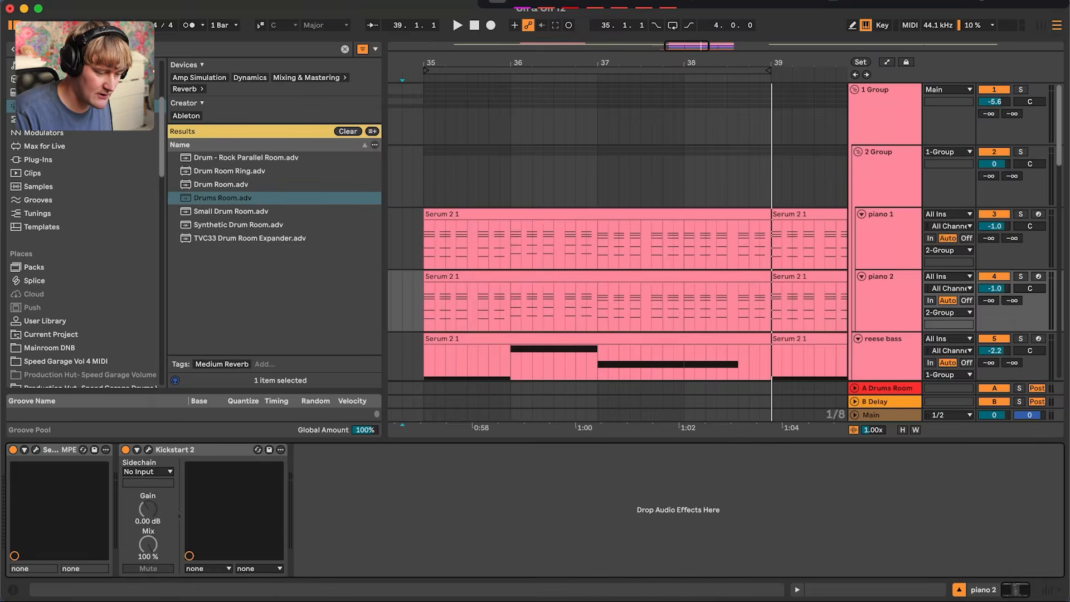
Solo piano 1, piano 2 and both together, playing from 35.1.1 to compare how each sounds.
click(1020, 214)
key(space)
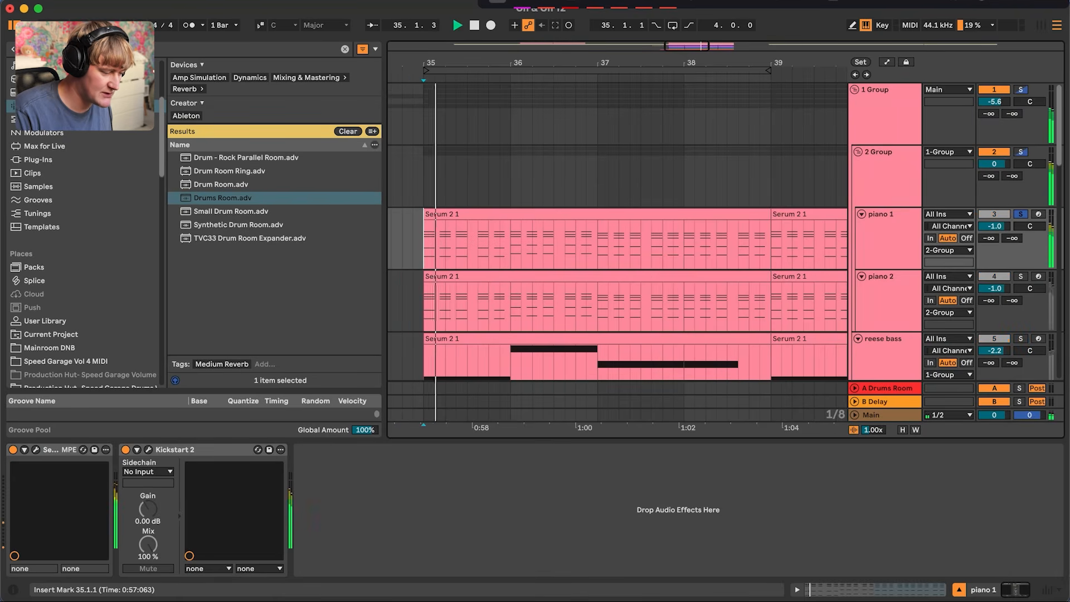
key(space)
click(1020, 277)
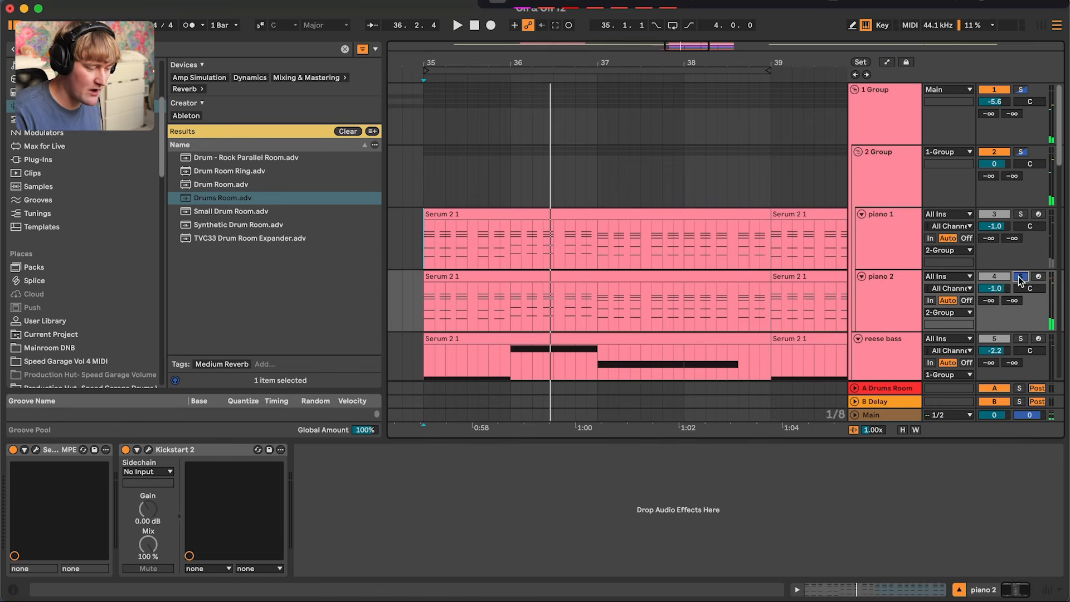
key(space)
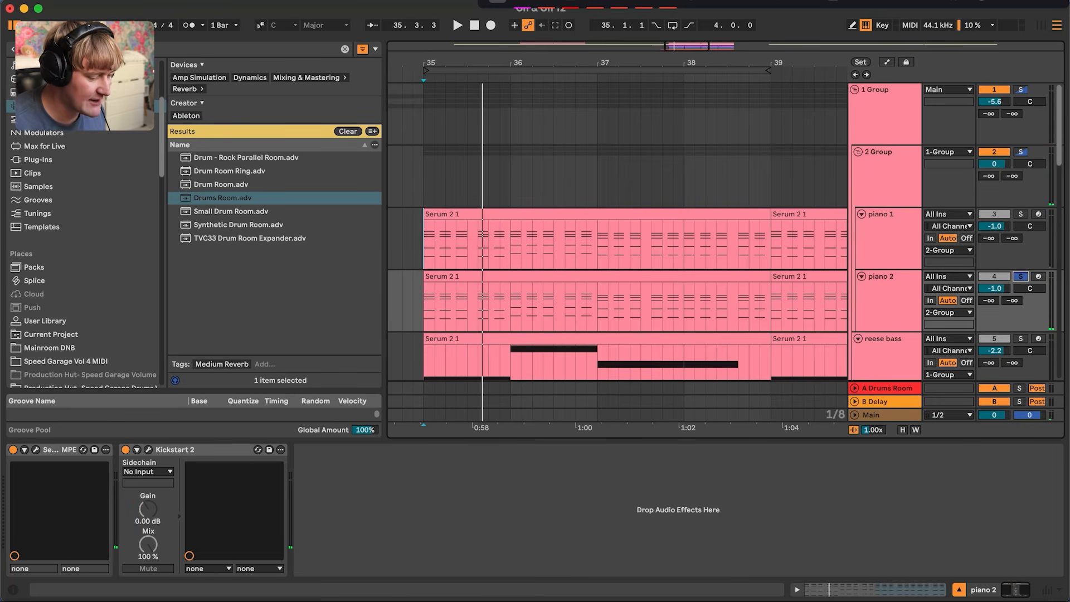
super+click(1020, 214)
key(space)
key(space)
Unsolo the pianos, compare the full mix with piano 1 muted and active, and set piano 2's volume to -1 dB.
click(994, 214)
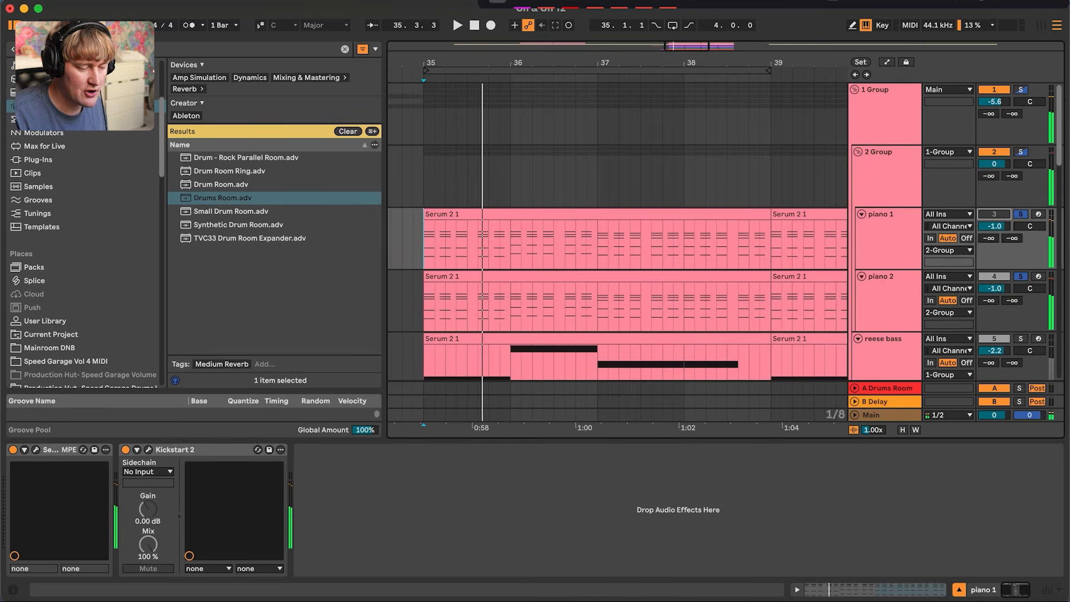
key(space)
click(1020, 214)
double_click(994, 289)
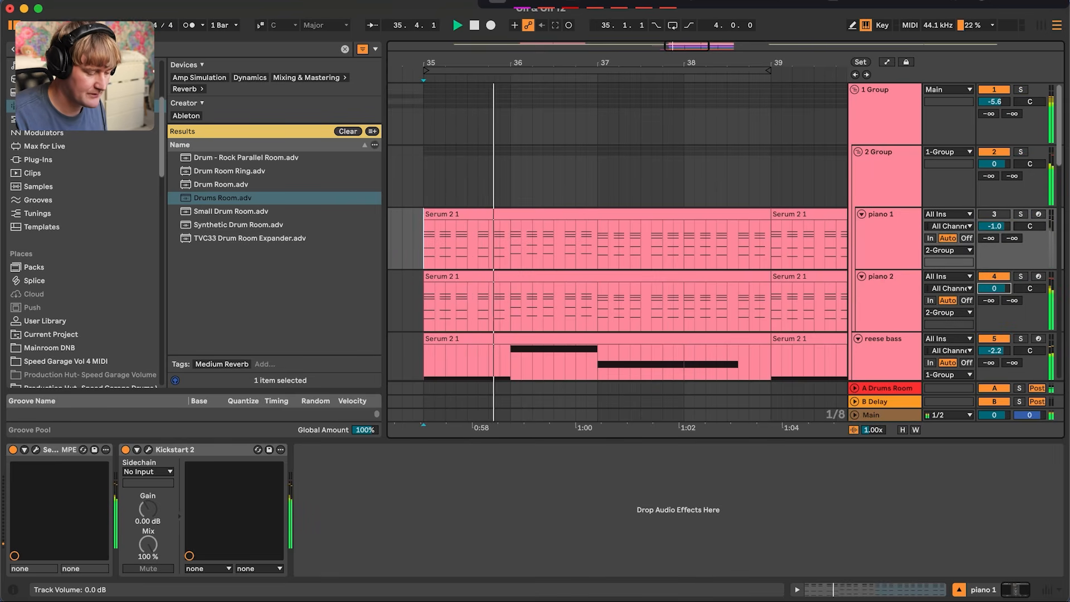
text(-1)
key(Return)
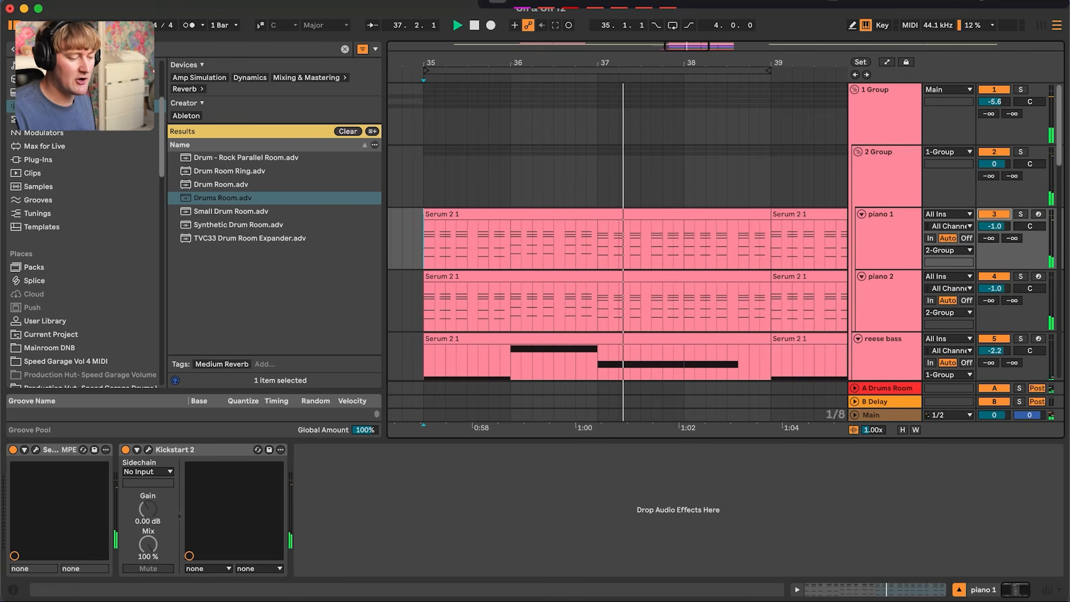
key(space)
key(space)
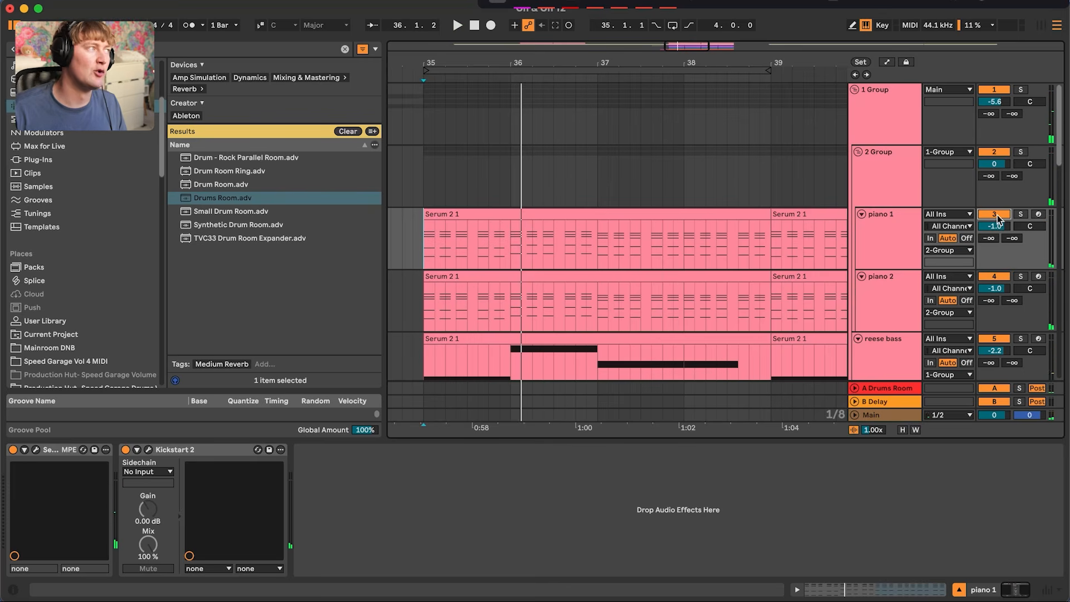
Duplicate the piano 2 track and load Grand Piano.adg as the copy's instrument.
double_click(888, 216)
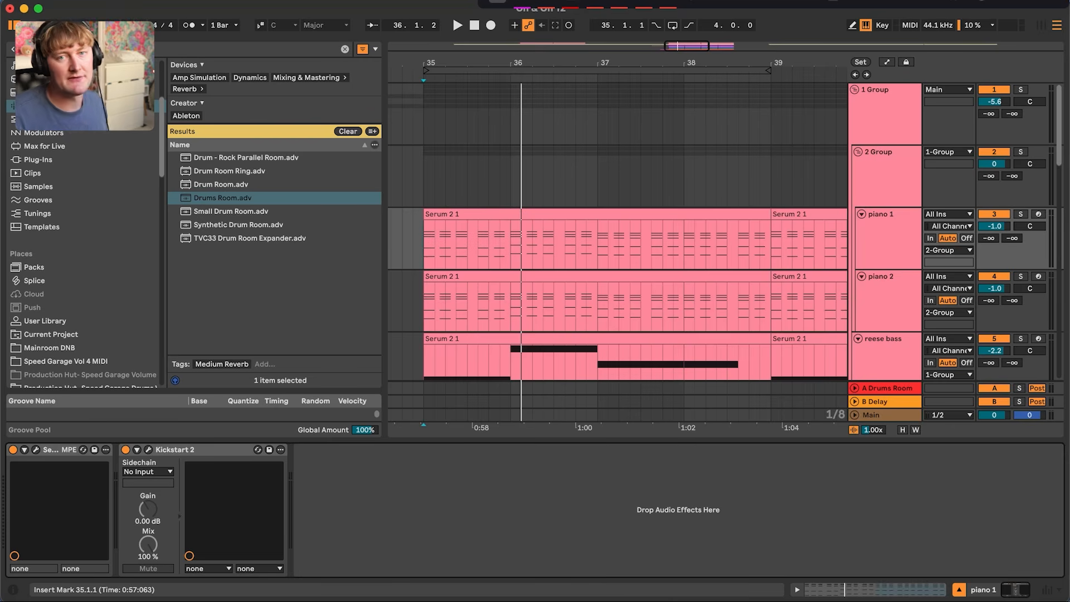
click(888, 301)
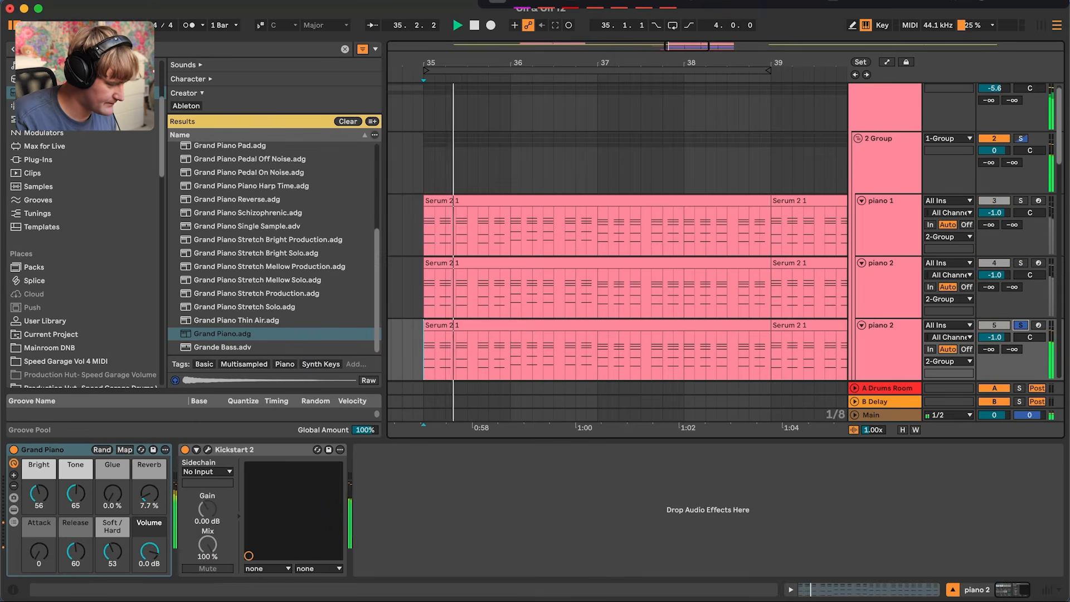
Set the Grand Piano's Bright to 127, Tone to 100, Glue to 64% and Soft/Hard to 127.
drag(112, 493, 113, 448)
drag(76, 493, 76, 474)
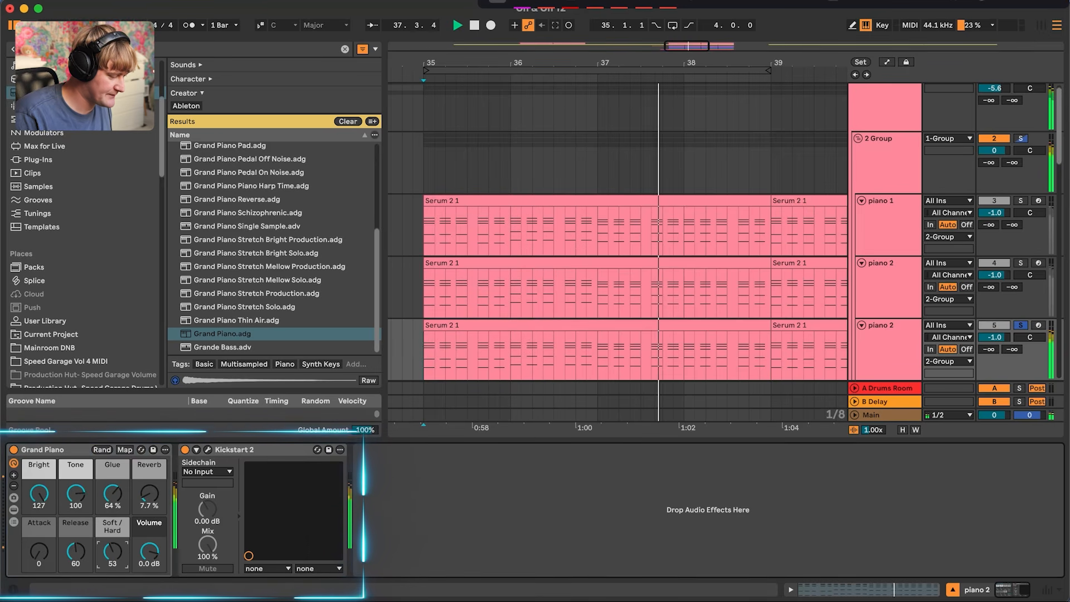
drag(112, 552, 113, 510)
Mute piano 1 and the original piano 2 in the full mix, and raise the Grand Piano track's volume to -0.1 dB.
click(994, 263)
click(995, 200)
click(1021, 201)
click(1020, 201)
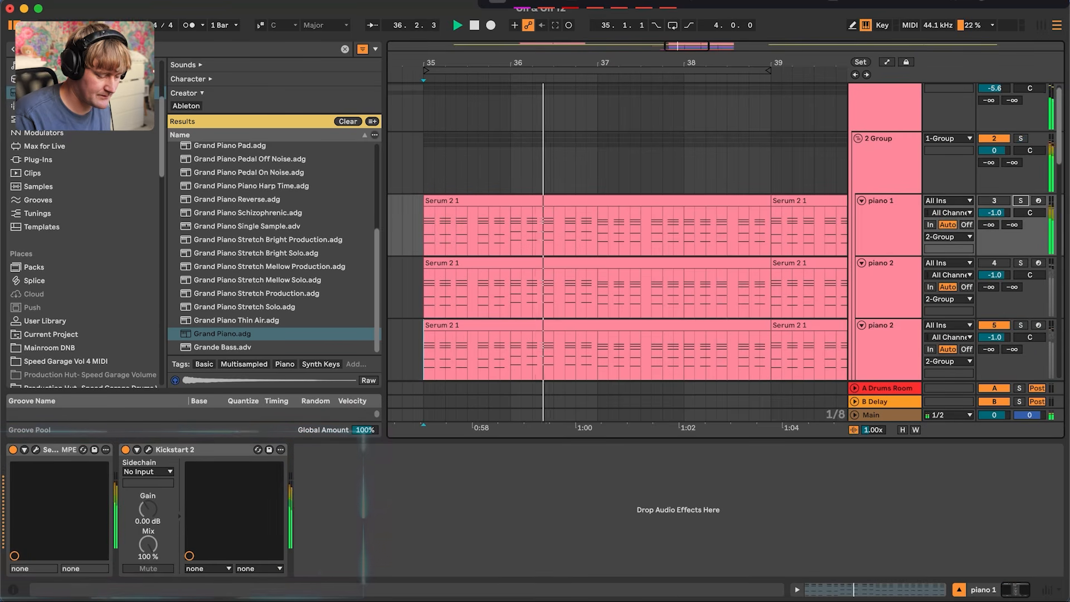
drag(994, 337, 994, 333)
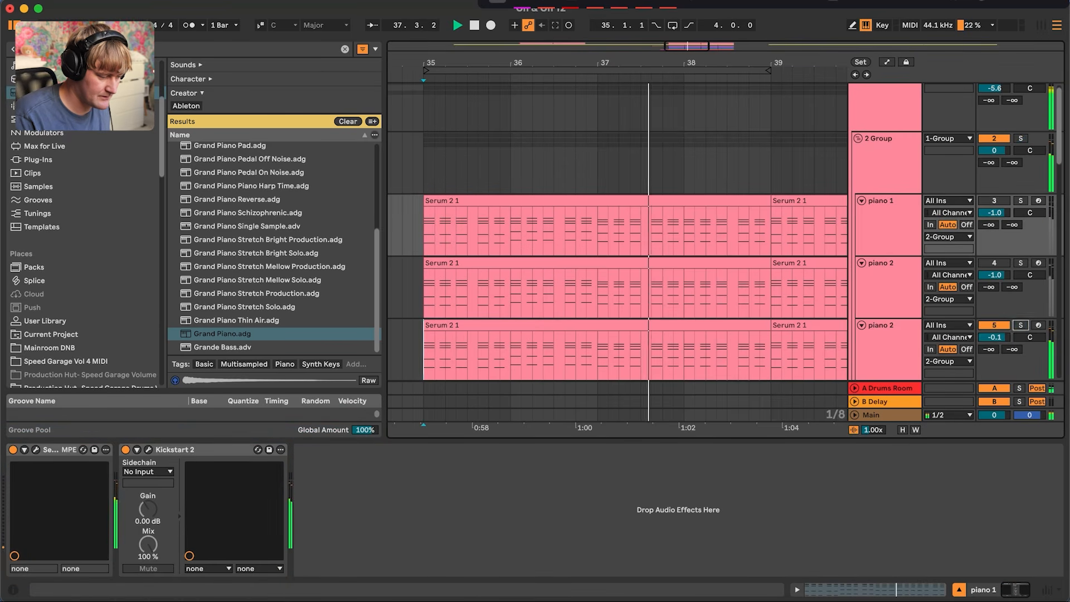
Solo the Grand Piano track, add an EQ Eight after its Kickstart 2, and start playback.
click(1020, 325)
click(345, 49)
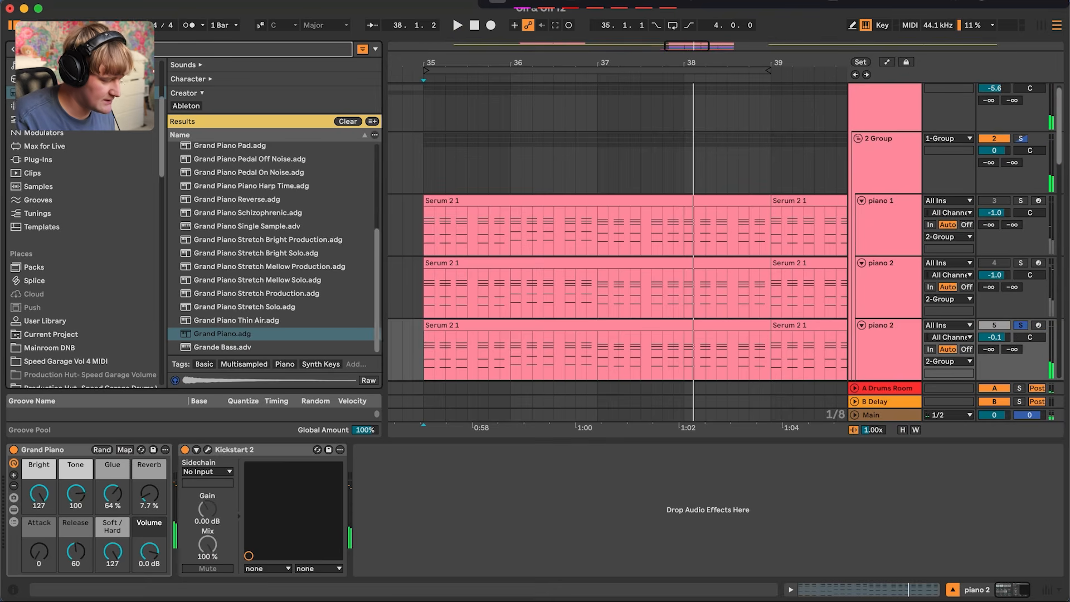
text(eq)
click(47, 106)
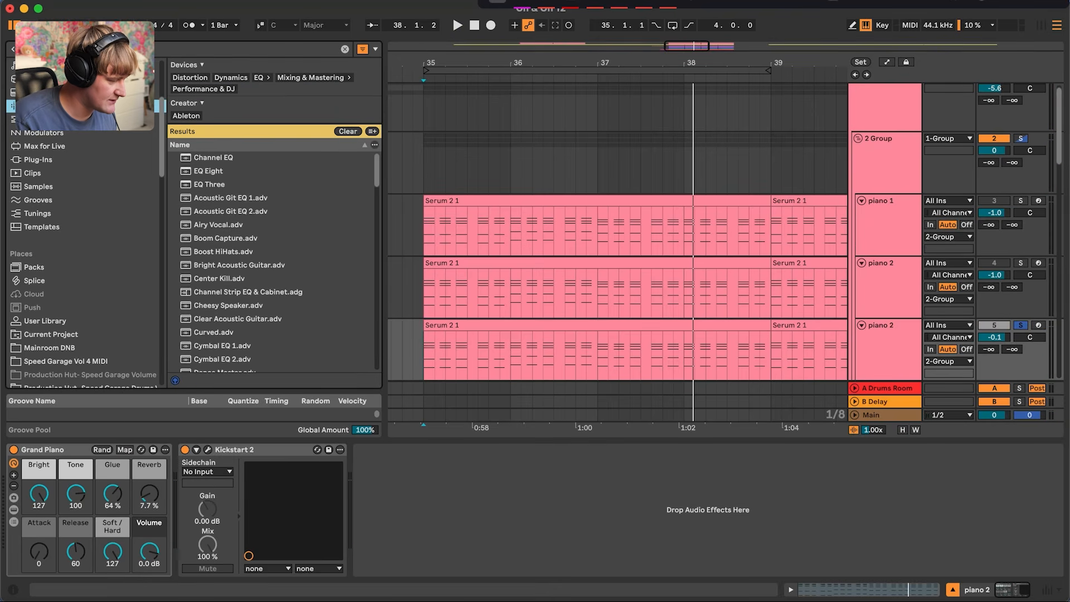
double_click(209, 171)
key(space)
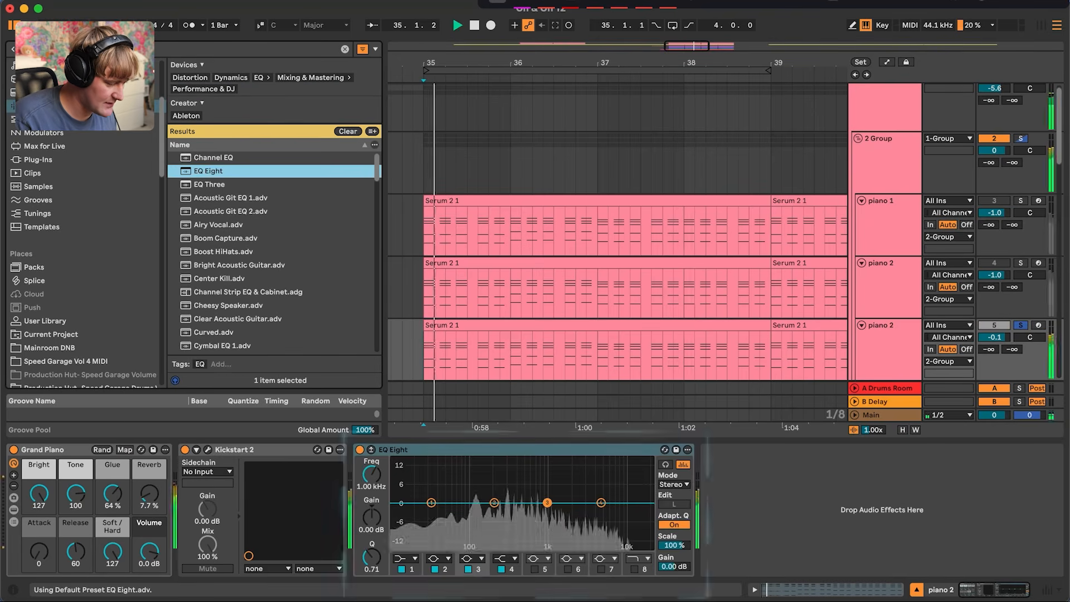
Cut EQ Eight's band 1 to -14 dB at 116 Hz, boost band 4 by 5.58 dB at 1.74 kHz, and play it unsoloed.
drag(431, 503, 475, 543)
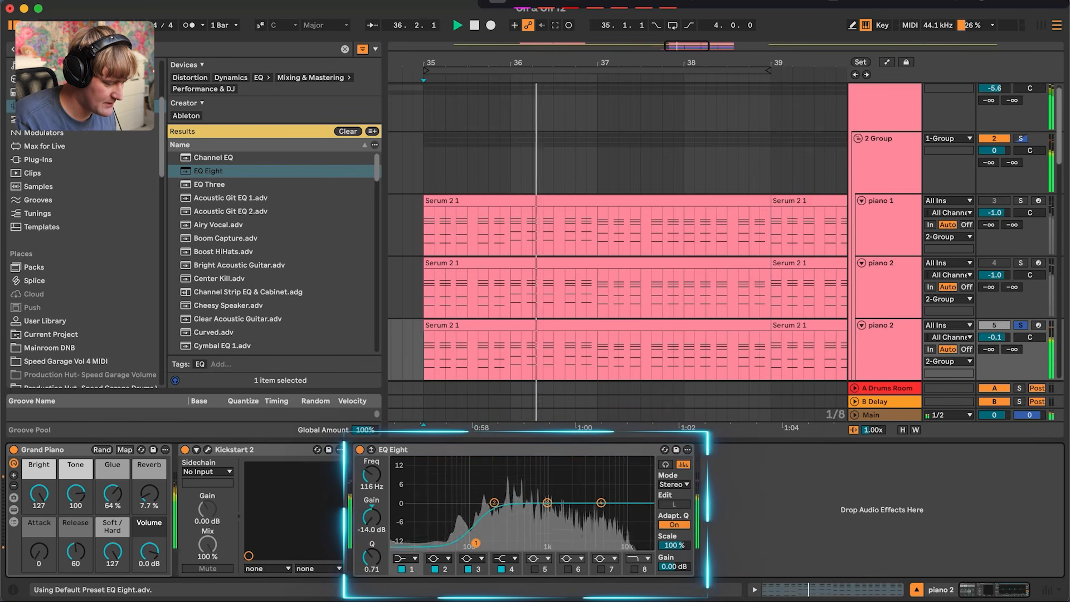
drag(600, 502, 565, 487)
click(1020, 325)
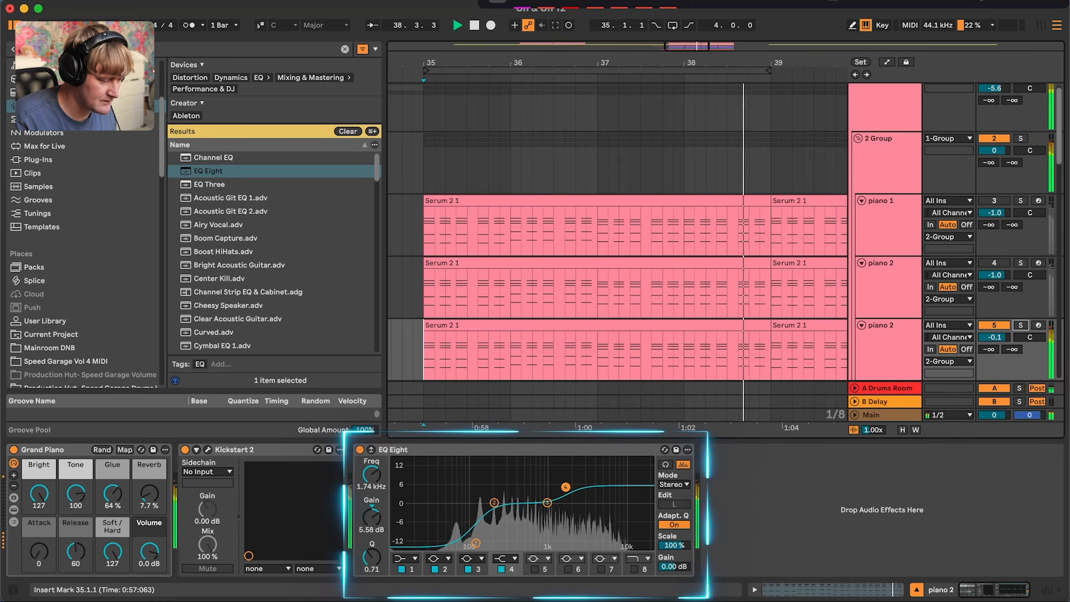
key(space)
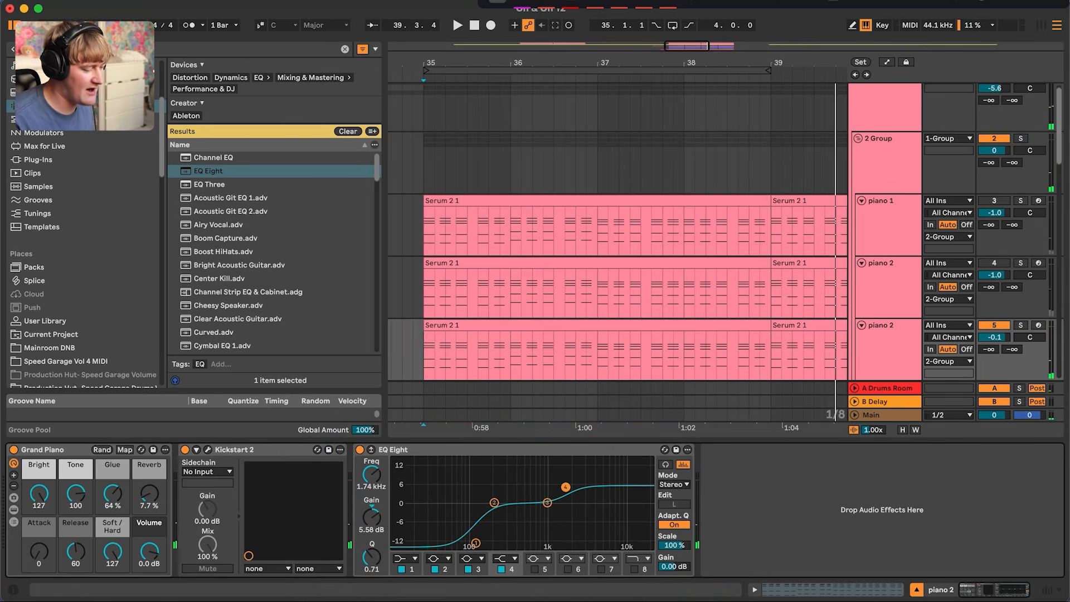
click(475, 543)
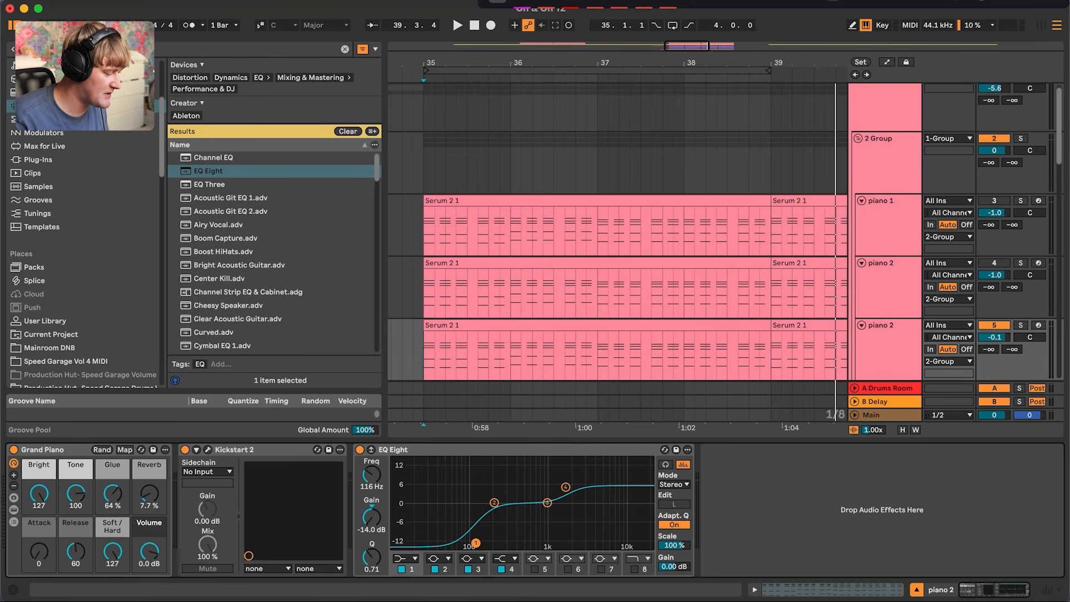
Replace the Grand Piano instrument with the KORG M1 plug-in and filter its preset browser to Piano.
click(44, 449)
key(Delete)
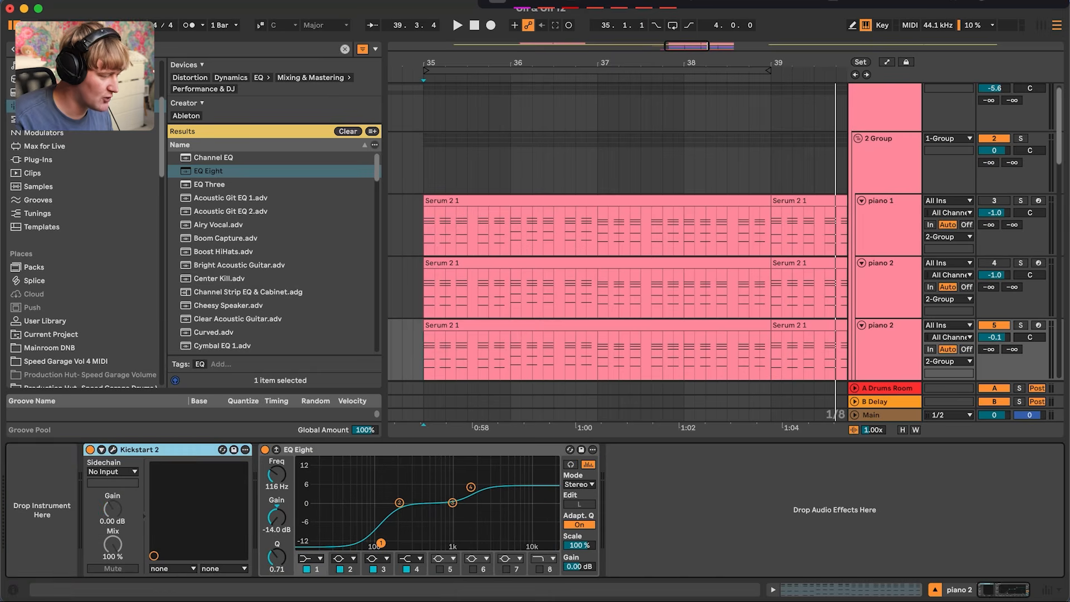
click(345, 50)
text(ser)
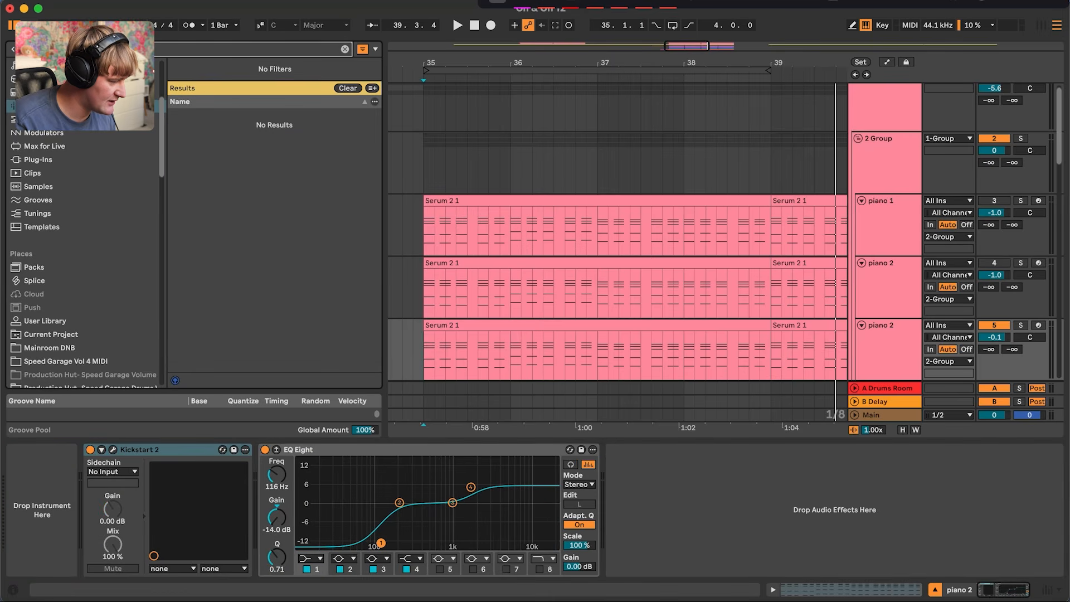
click(38, 160)
double_click(199, 254)
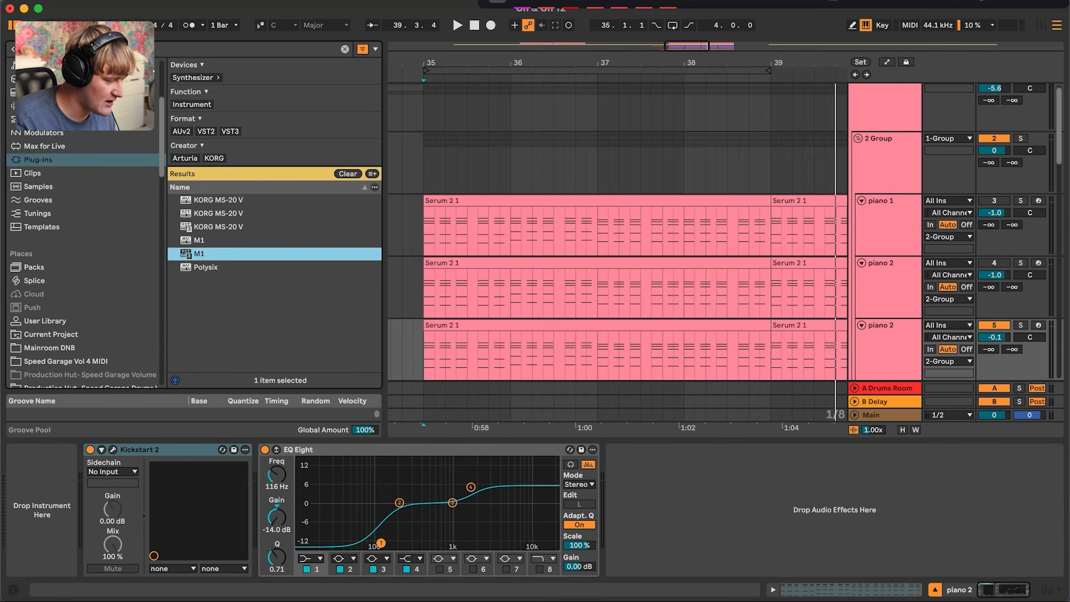
click(468, 288)
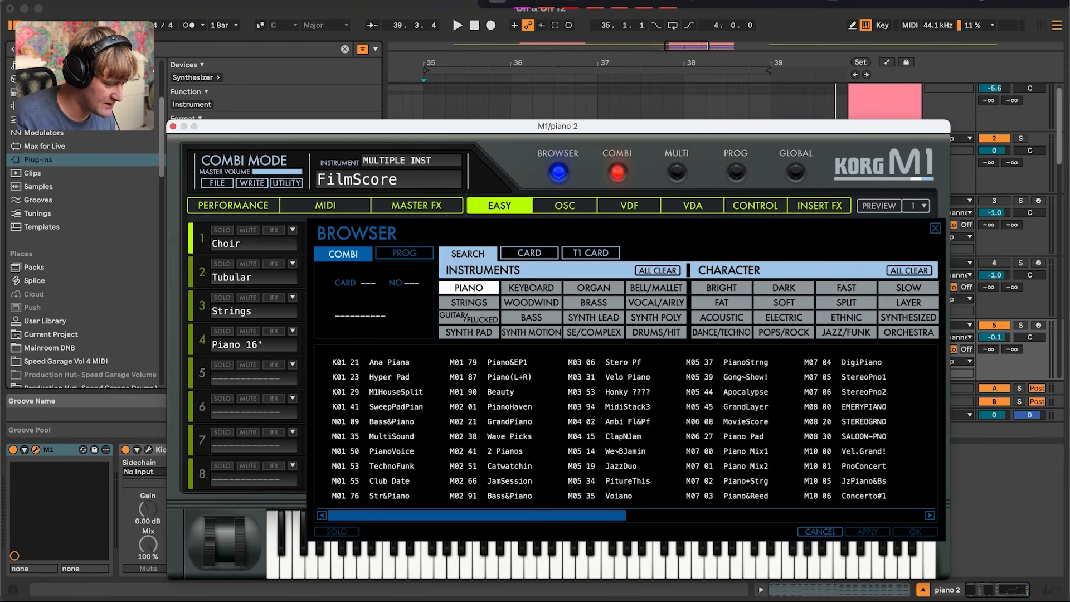
Load the M1's Stero Pf piano combi, play it in the mix, and solo its track.
double_click(623, 362)
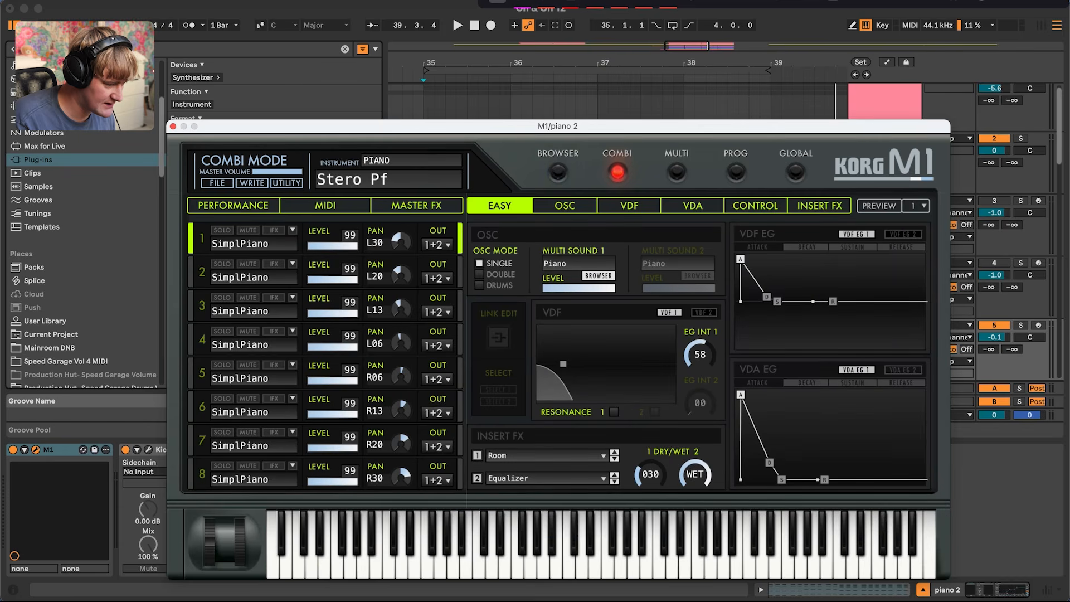
key(space)
key(super+w)
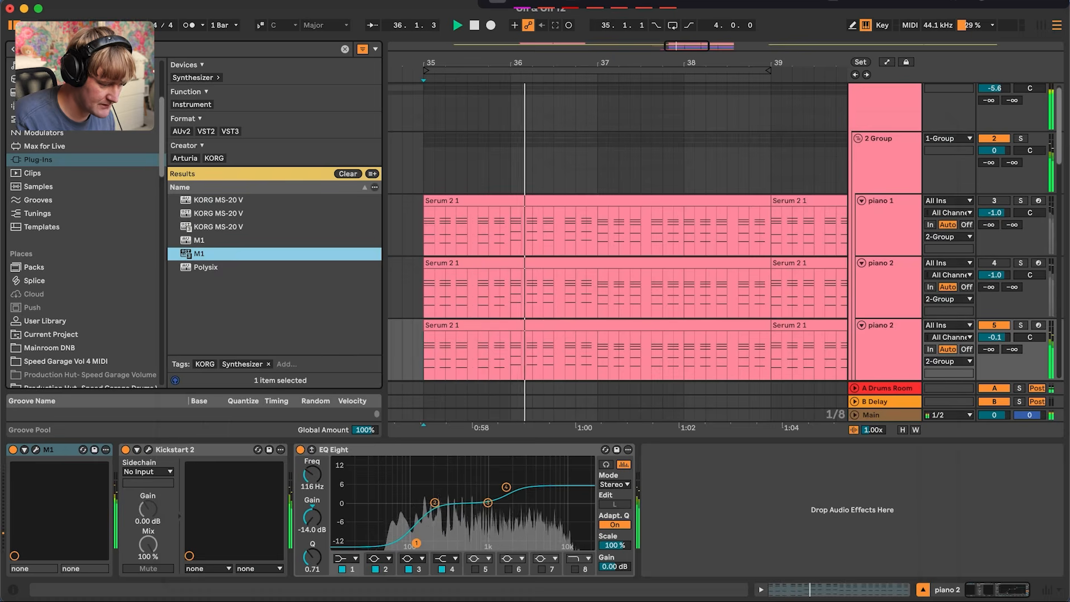
click(1020, 325)
key(space)
Set the dry/wet of the M1's insert Room and master Hall reverbs to DRY, and turn the master Room's down.
click(36, 450)
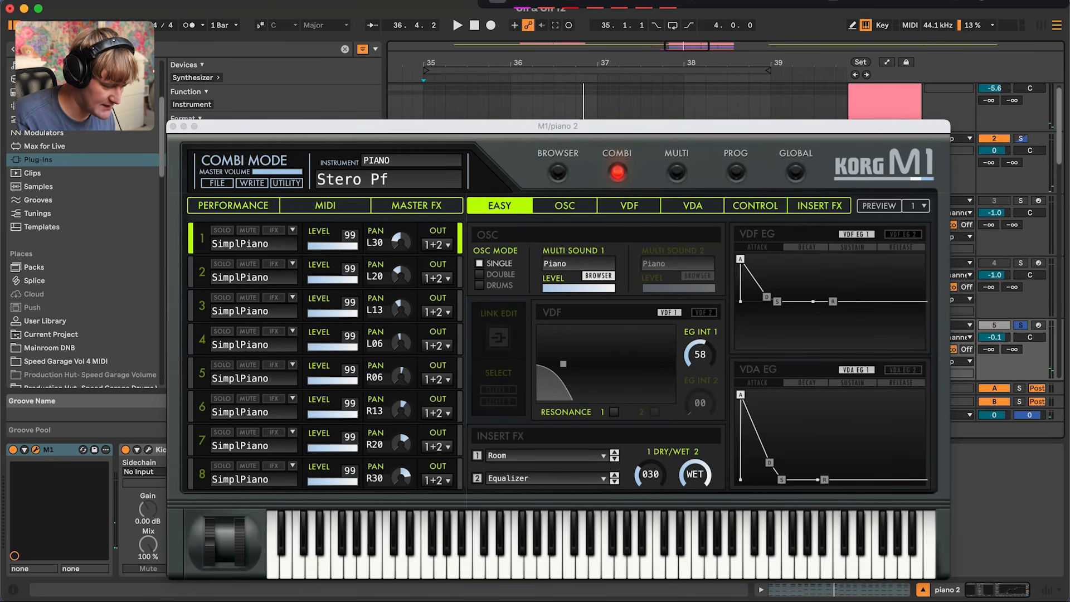
click(649, 475)
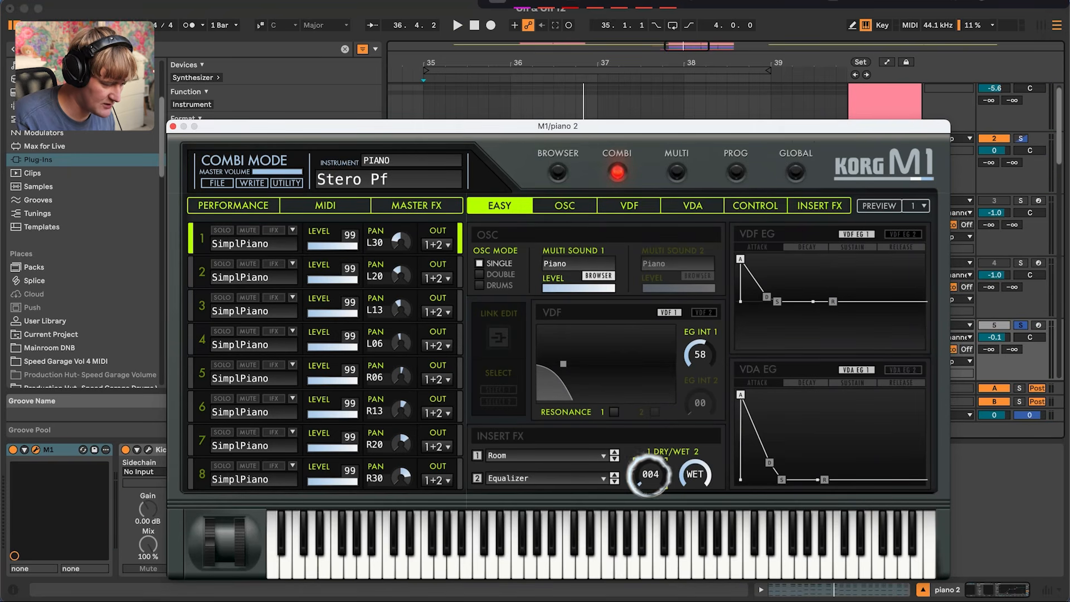
double_click(648, 475)
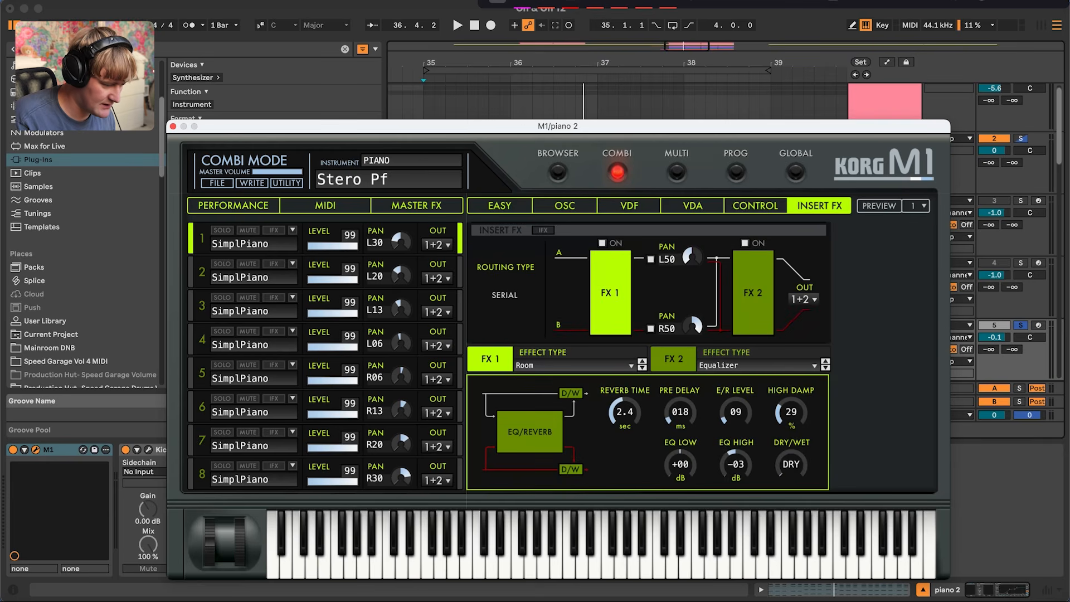
click(416, 205)
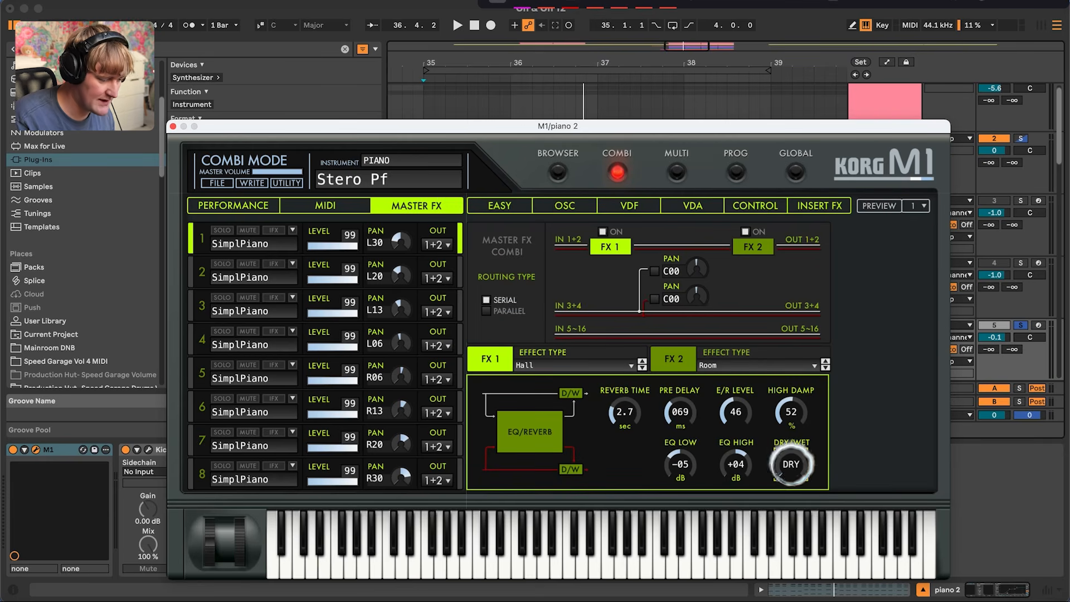
click(673, 359)
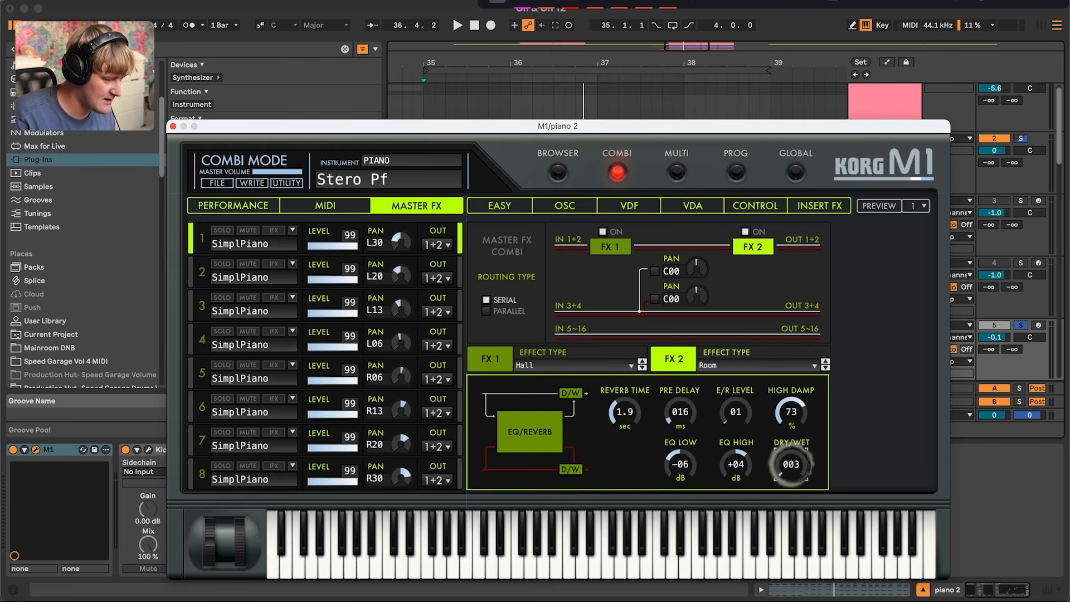
key(super+w)
Play the drier M1 piano soloed and in the full mix.
click(543, 354)
key(space)
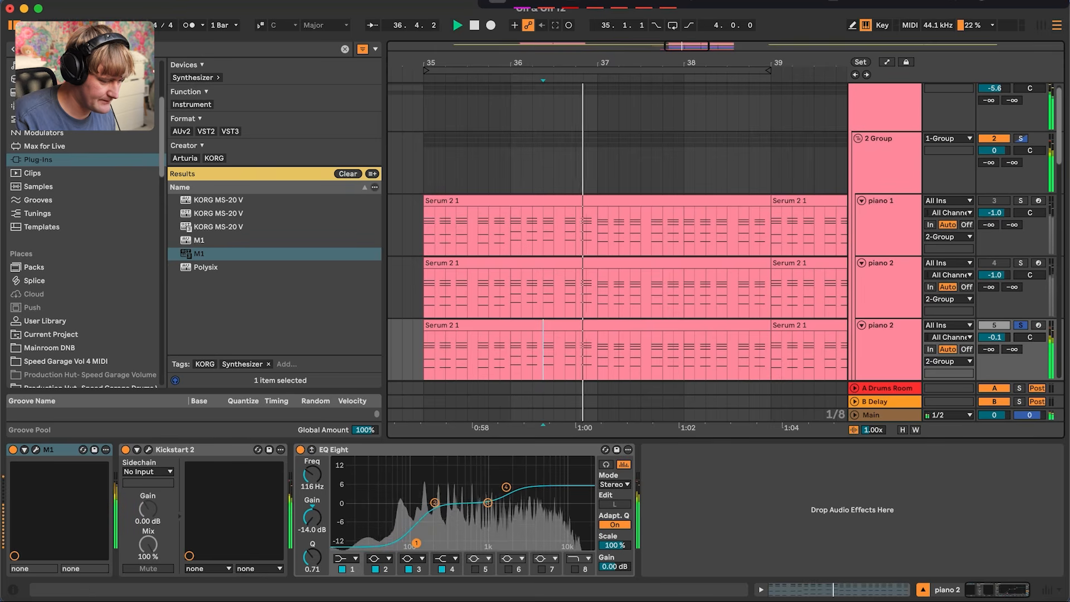
click(1020, 326)
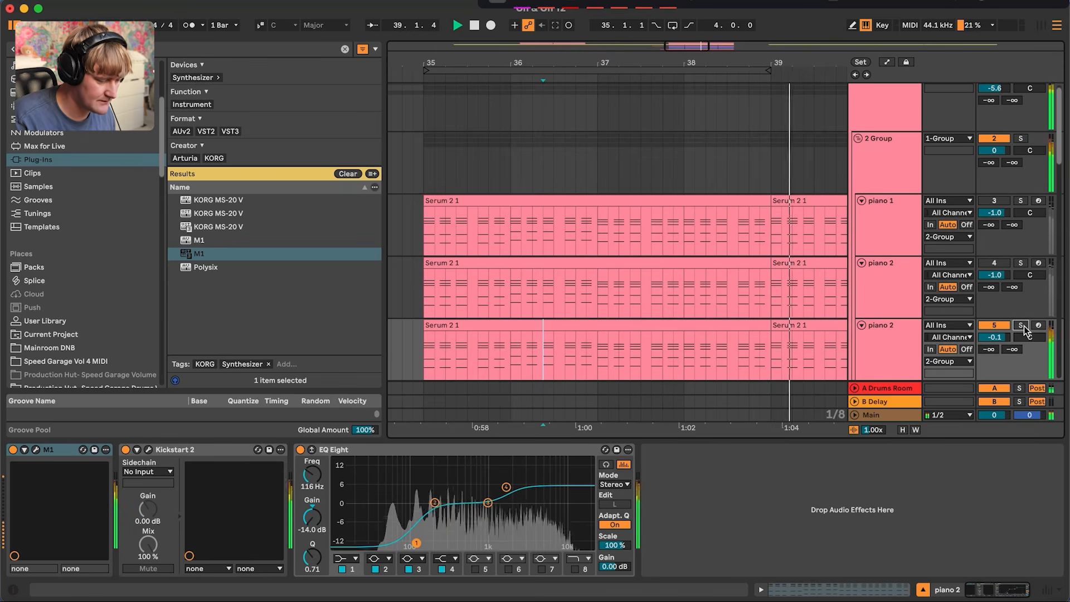
key(space)
Replace the M1 with Piano V3, audition American Home Clean and German Classical Clean, and load the 1982 preset.
click(345, 49)
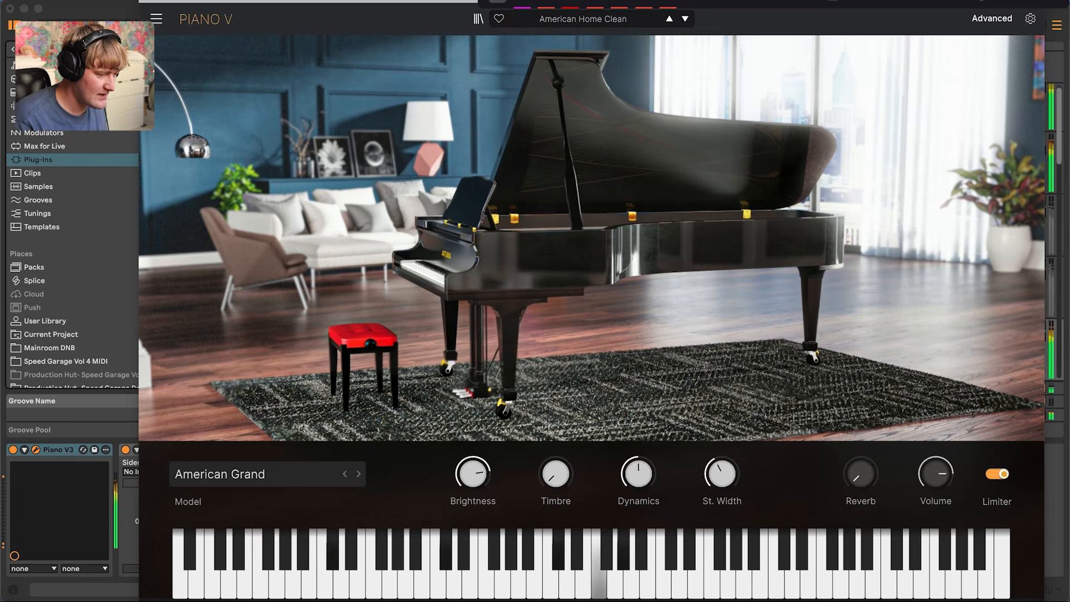
click(685, 19)
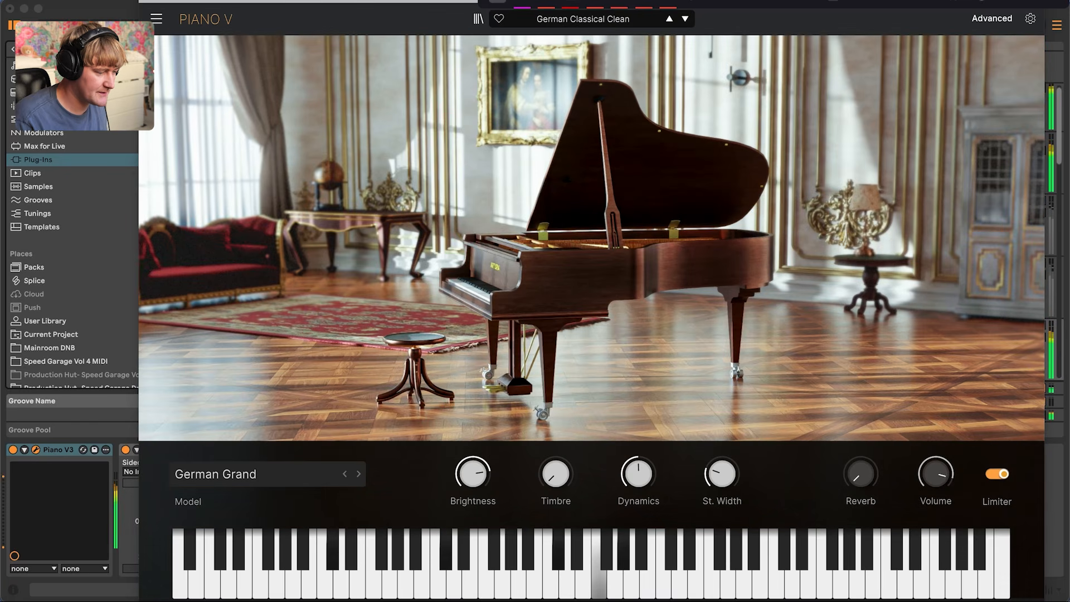
click(622, 22)
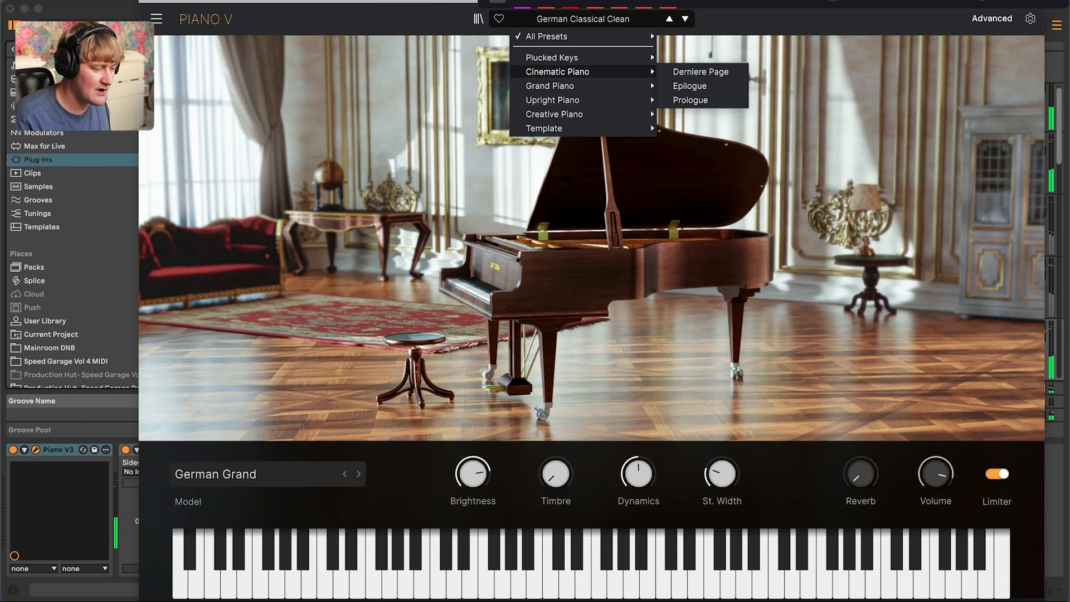
mouse_move(550, 86)
click(683, 86)
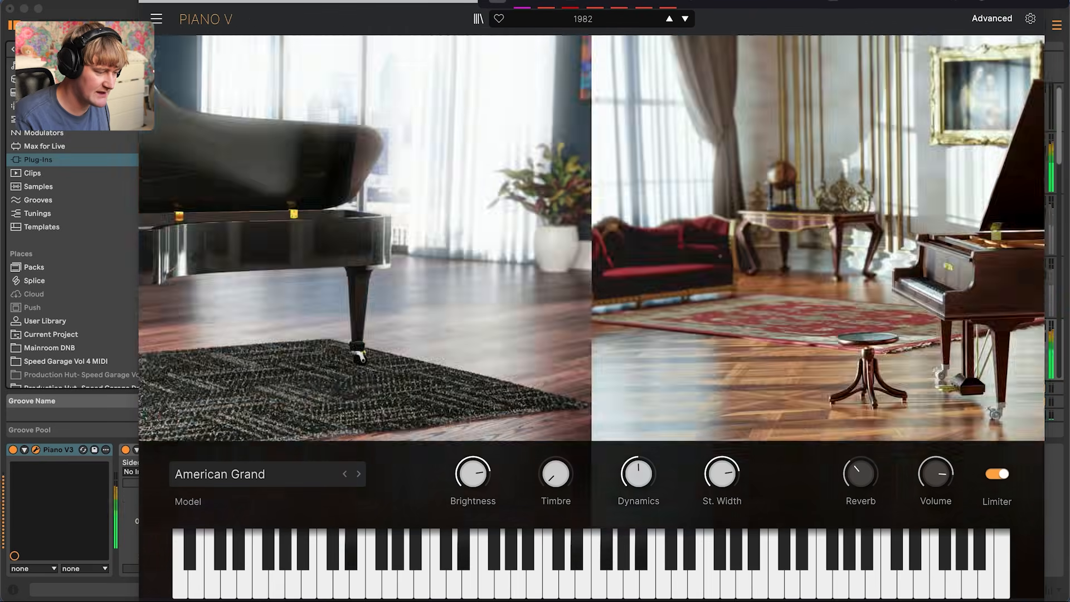
Step through further Piano V3 presets during playback, including The Big Easy, up to Neglected Grand.
click(686, 18)
click(685, 19)
click(685, 19)
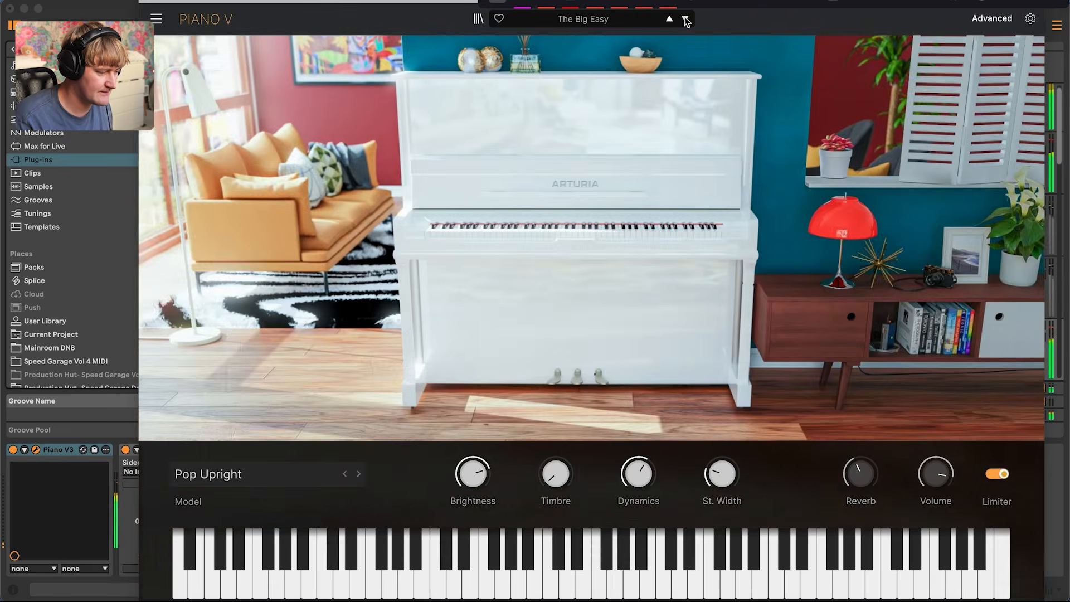
click(686, 18)
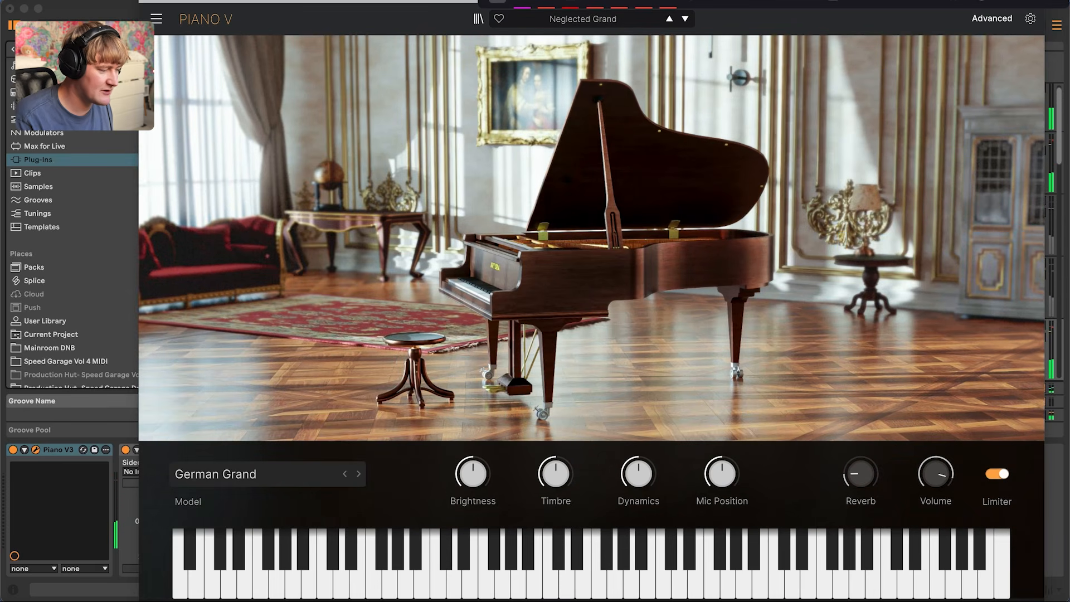
Delete Piano V3 from the track, load Roland's SRX PIANO 1 in its place, and play it.
key(super+w)
key(Delete)
scroll(254, 249, down, 4)
scroll(254, 249, down, 4)
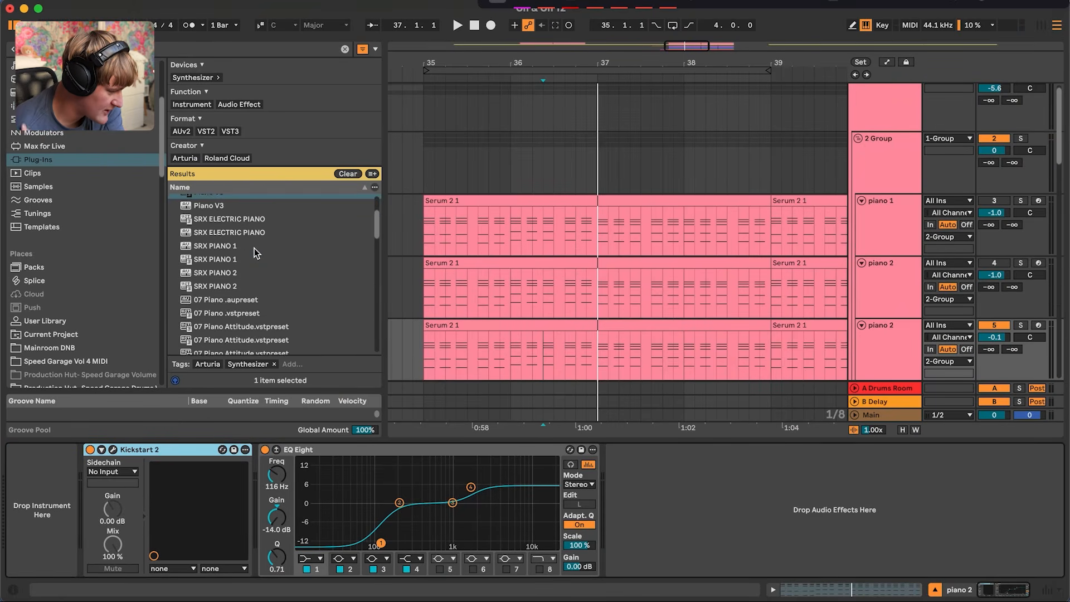
click(218, 218)
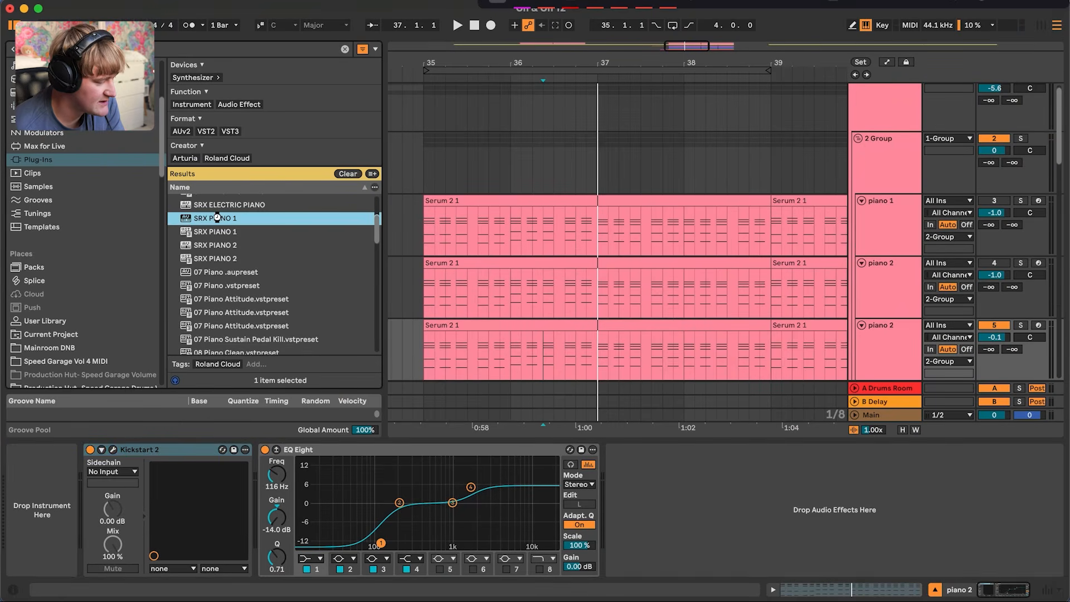
key(space)
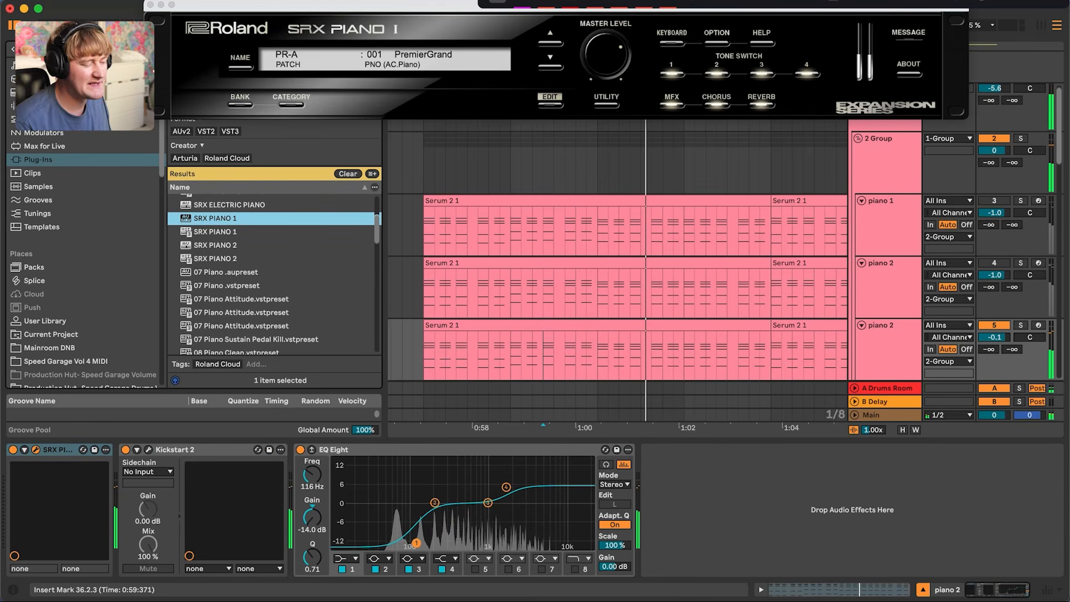
Step through the SRX PIANO 1 patches during playback and choose 005 Bright Grand.
click(551, 66)
key(space)
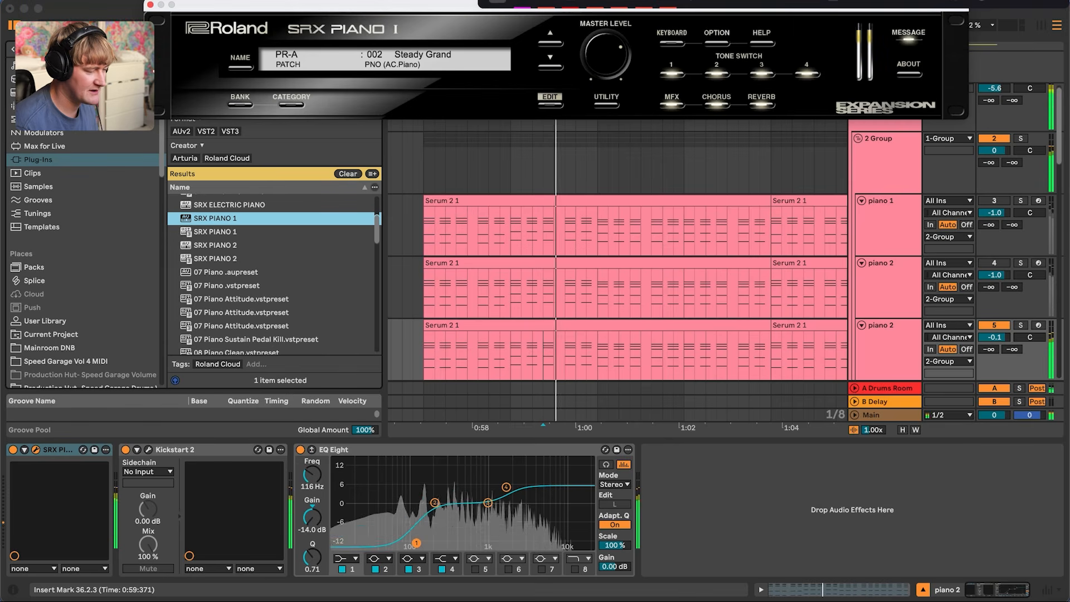
click(553, 67)
click(553, 67)
click(552, 66)
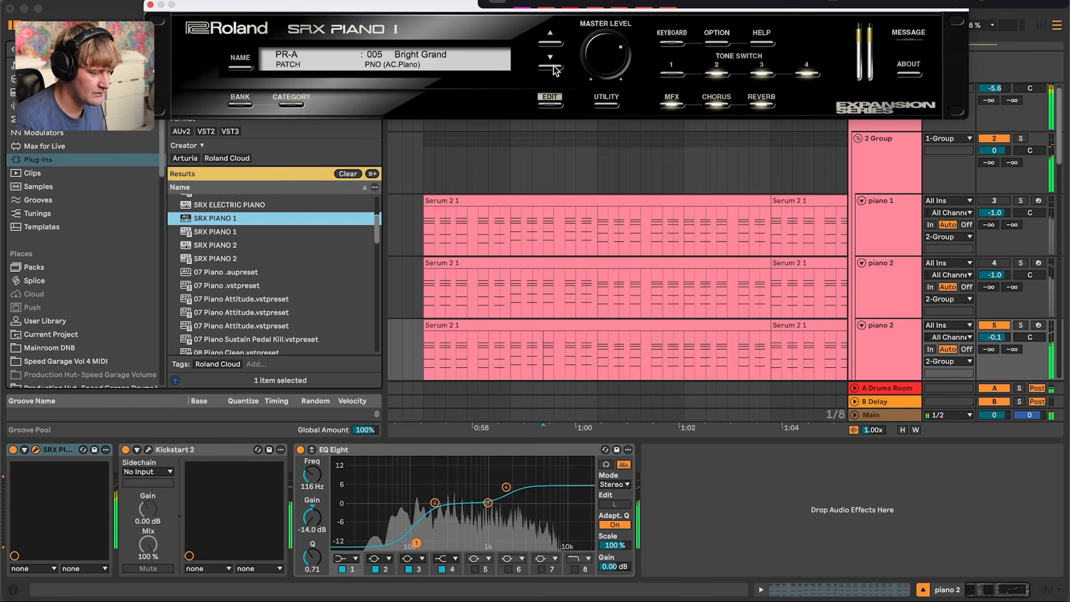
key(space)
Mute the SRX PIANO 1 track, unmute piano 1 and the original piano 2, and play the mix.
click(994, 325)
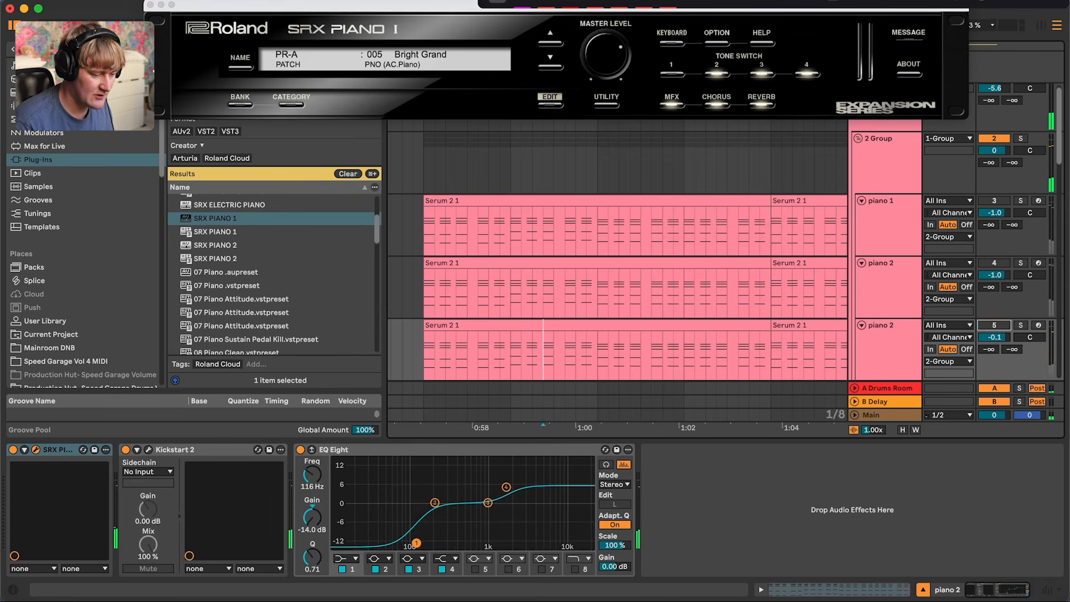
click(994, 200)
click(994, 201)
key(space)
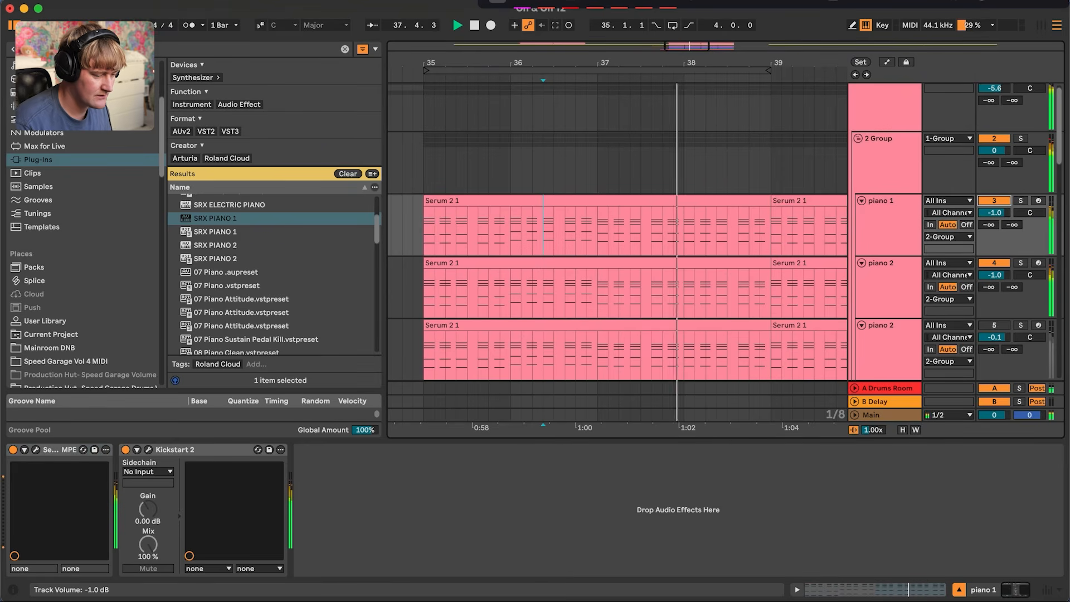
Solo piano 1 and review its Serum 2 patch.
click(1020, 200)
key(space)
click(846, 229)
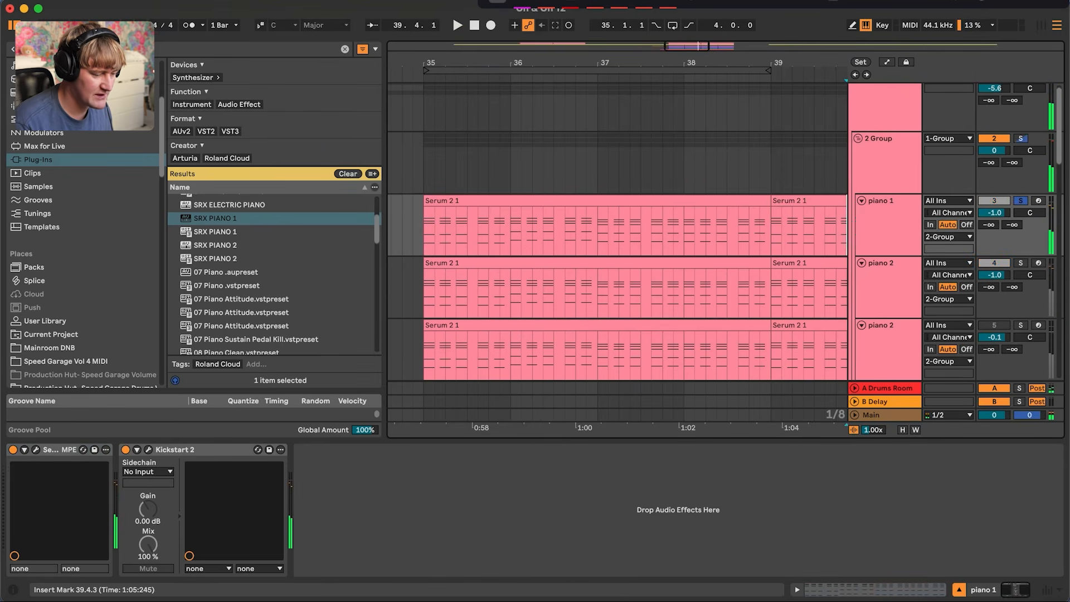
click(888, 225)
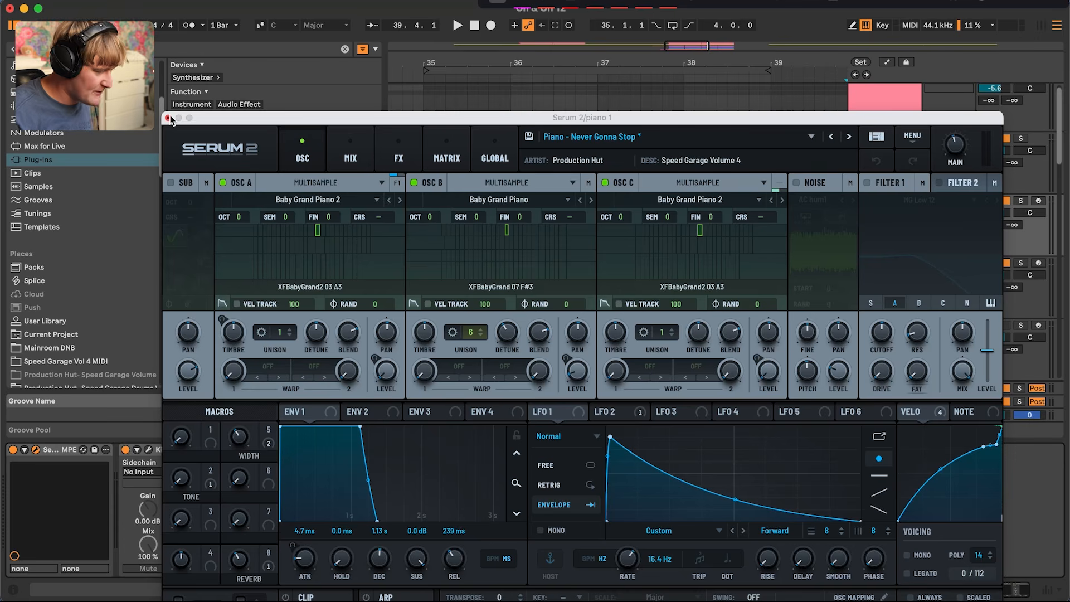
key(space)
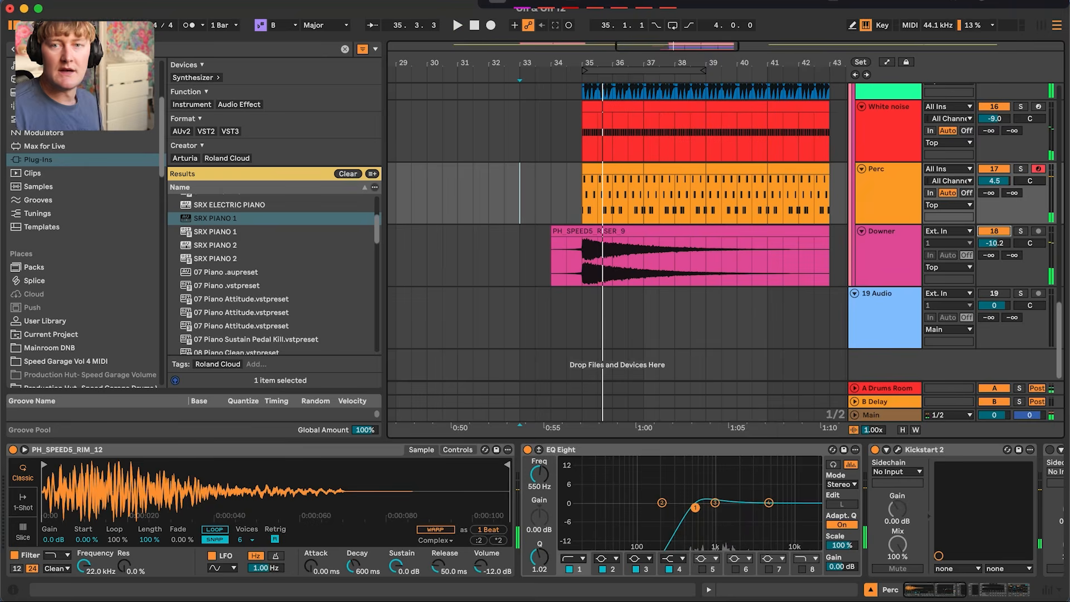
Solo the Downer track and check its Kickstart 2 sidechain settings.
scroll(583, 250, up, 5)
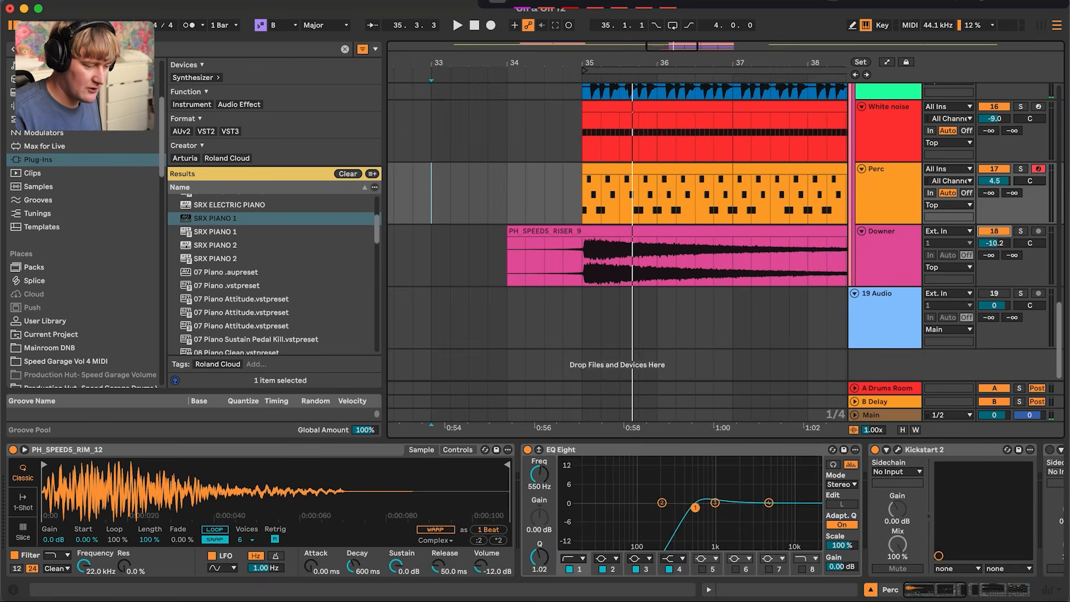
double_click(881, 232)
click(431, 255)
key(s)
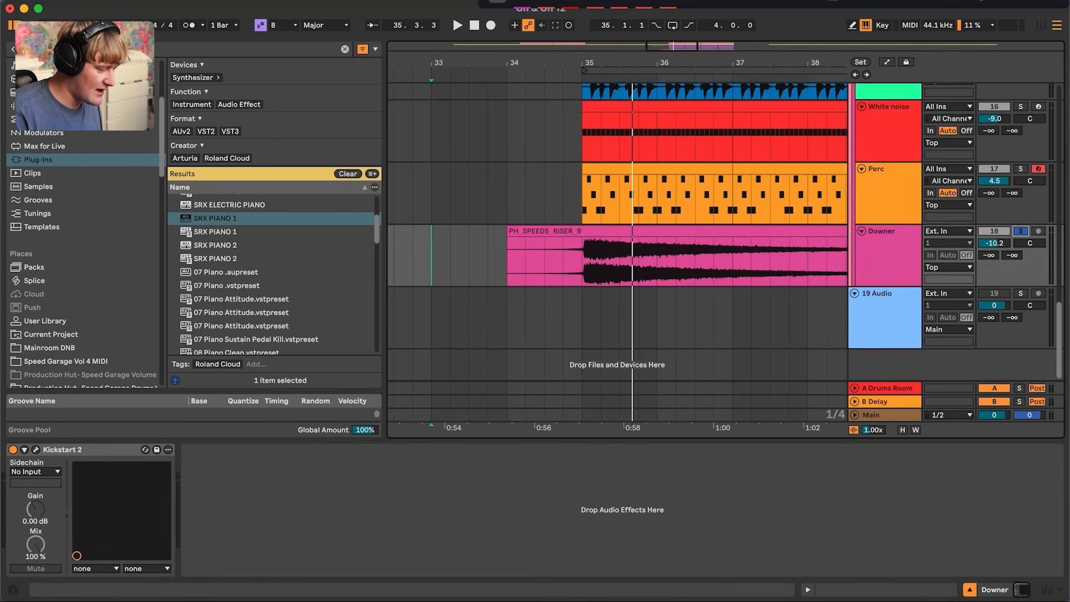
key(super+alt+p)
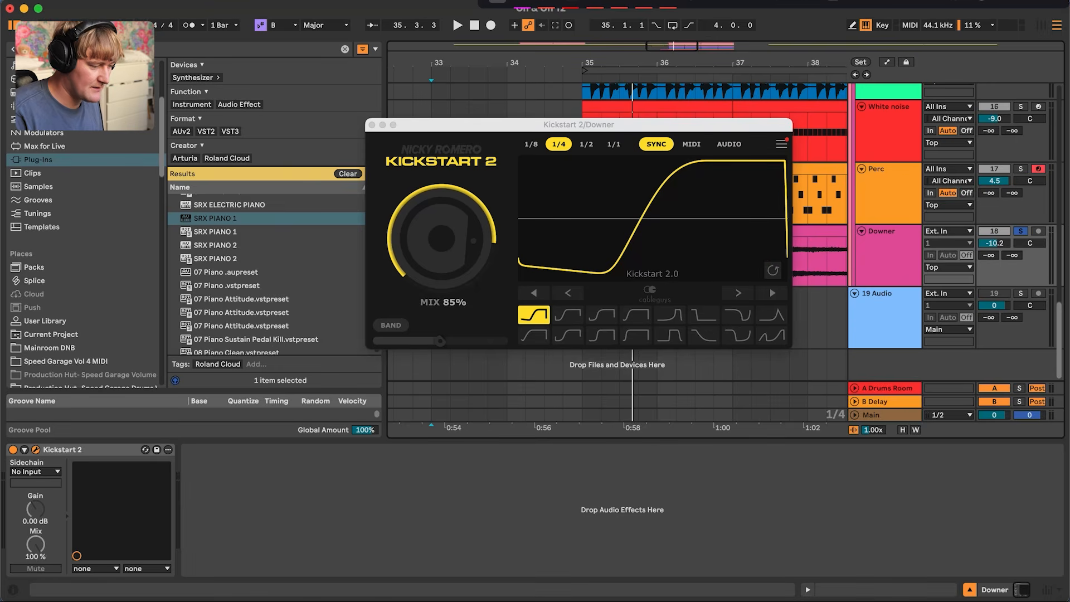
click(371, 125)
Play the downer sample from bar 35 soloed, and play it with the full mix.
click(583, 262)
key(space)
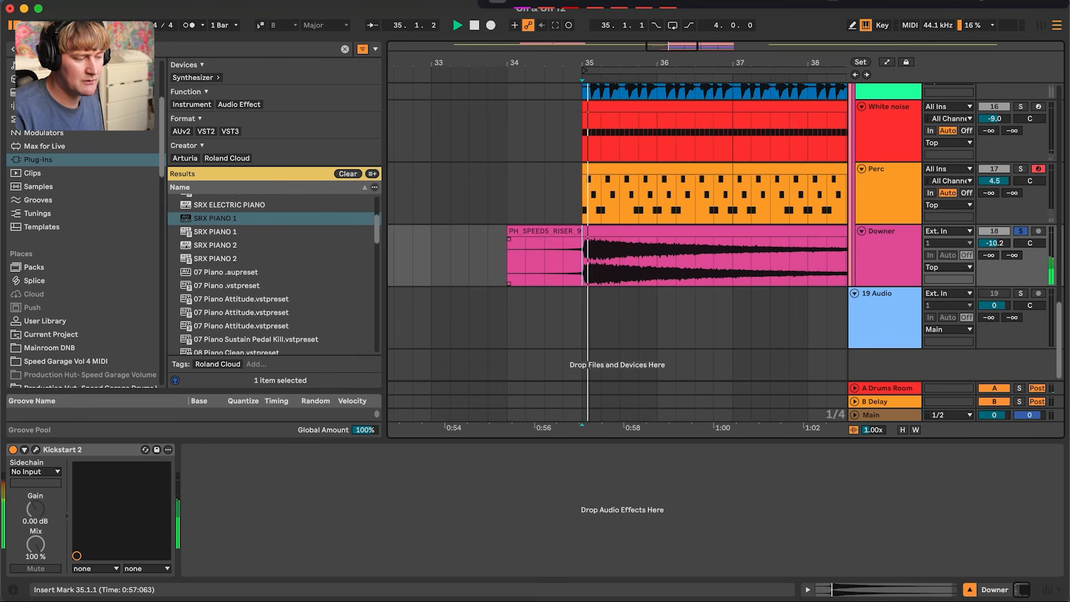
click(1020, 231)
key(space)
key(space)
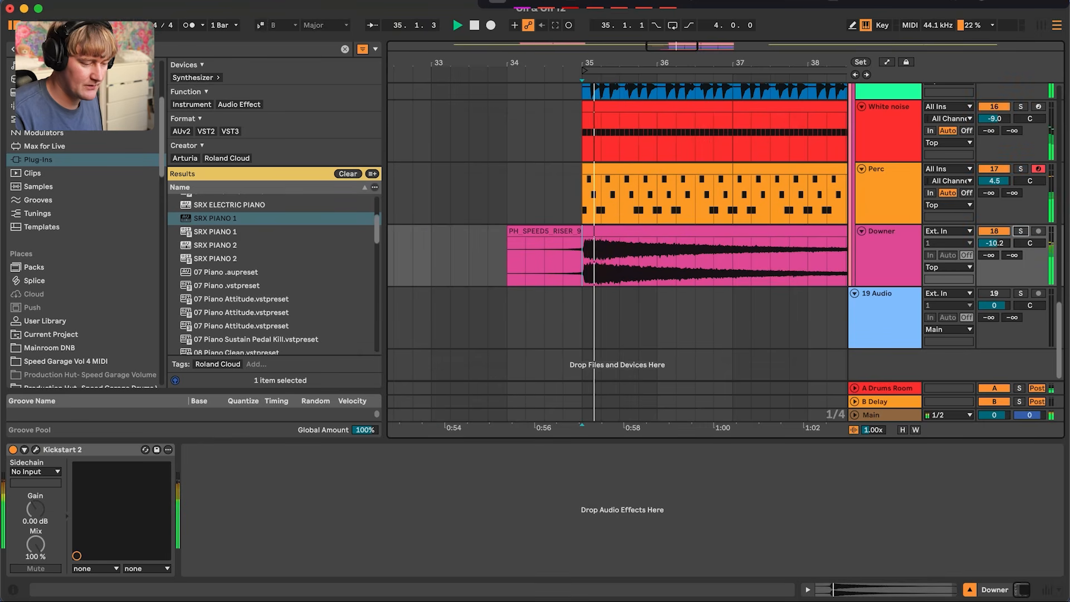
Compare the mix from bar 35 with the Downer track muted and unmuted.
click(885, 169)
key(space)
key(space)
click(994, 231)
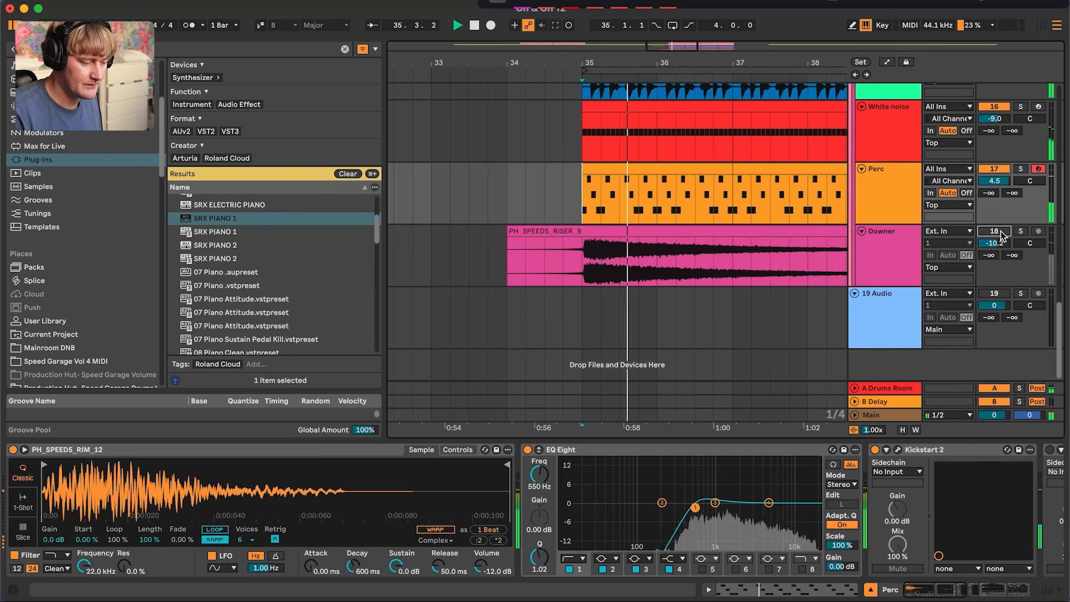
key(space)
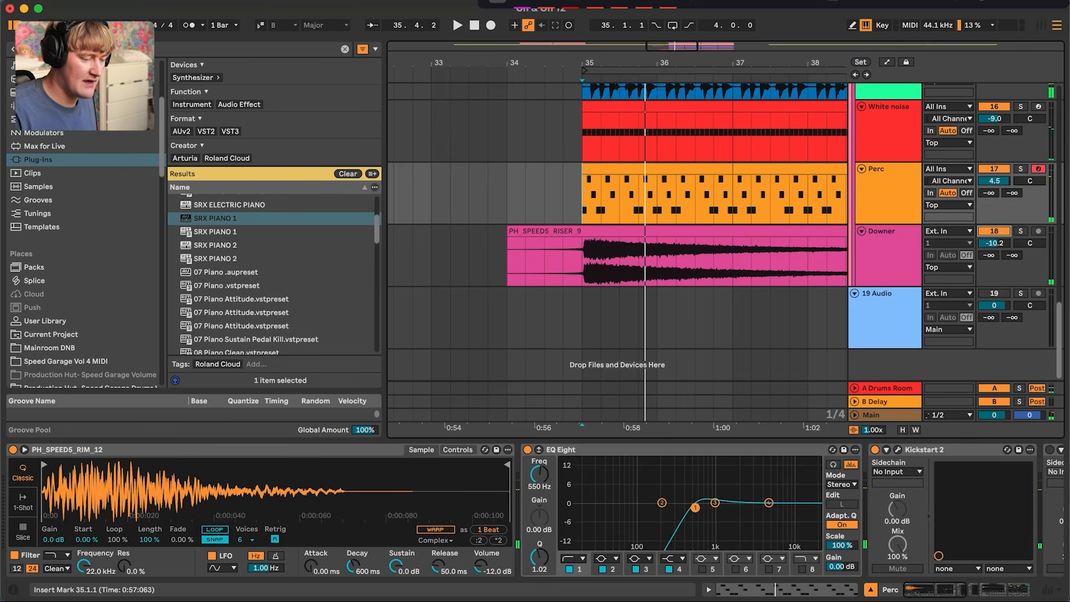
Play the Downer clip's riser into the drop from 34.3.1 in the full mix.
click(540, 255)
key(space)
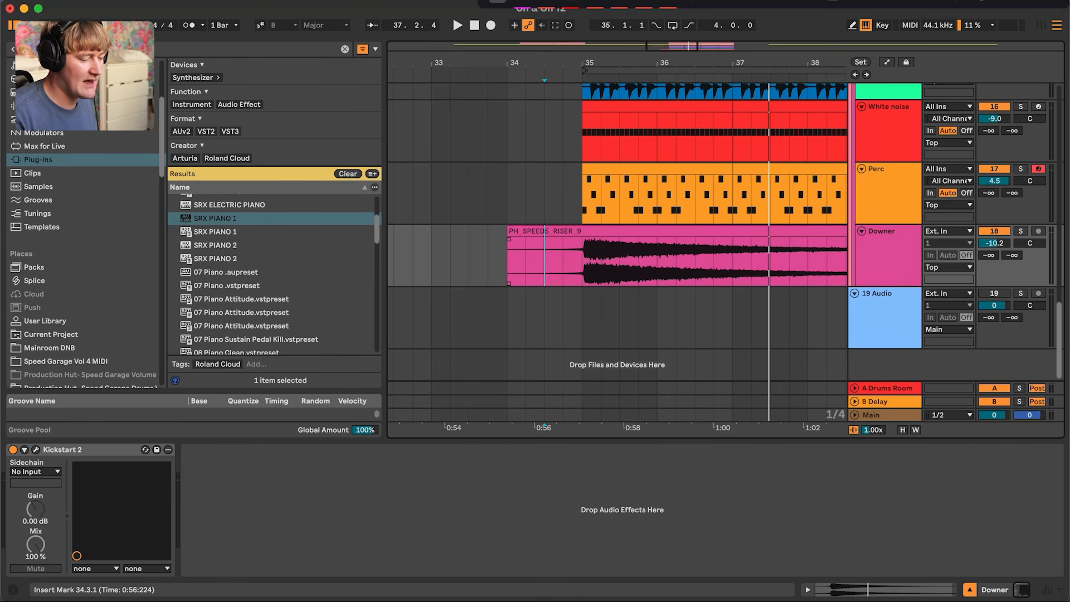
scroll(719, 259, left, 3)
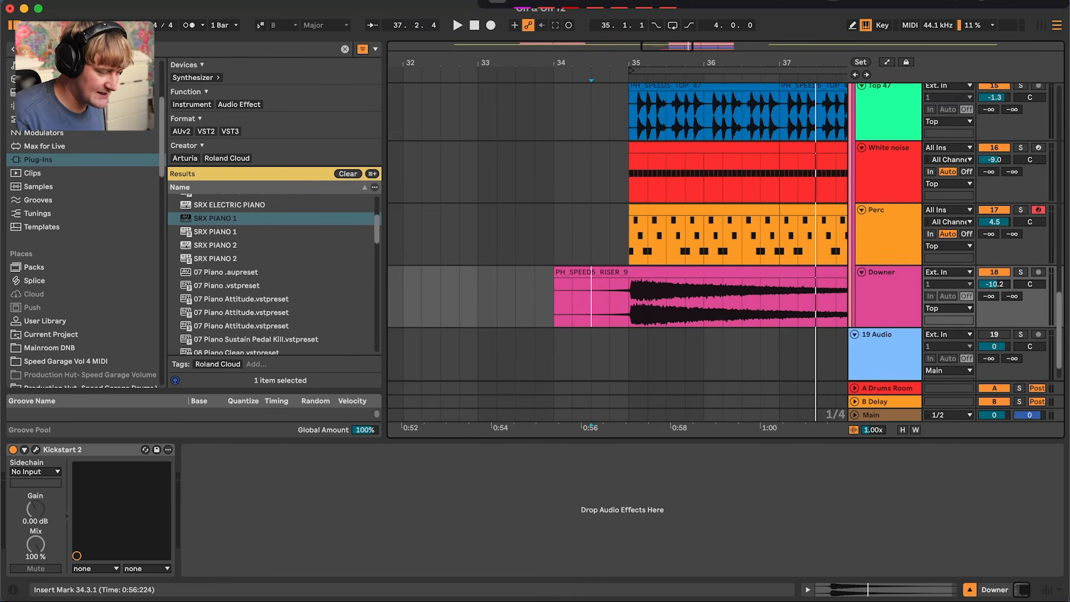